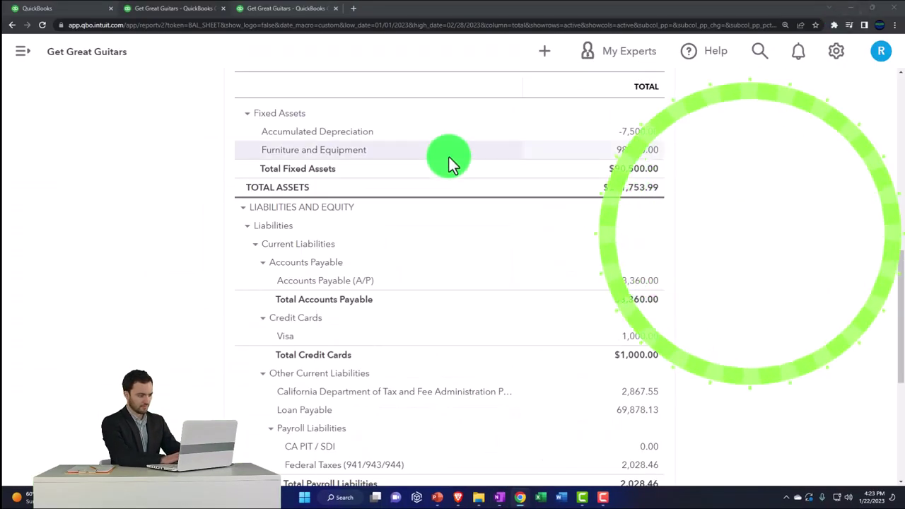
Step: Duplicate the browser tab that holds the January–February 2023 Profit and Loss report
{"action": "scroll", "coordinate": [371, 198], "scroll_direction": "up", "scroll_amount": 3}
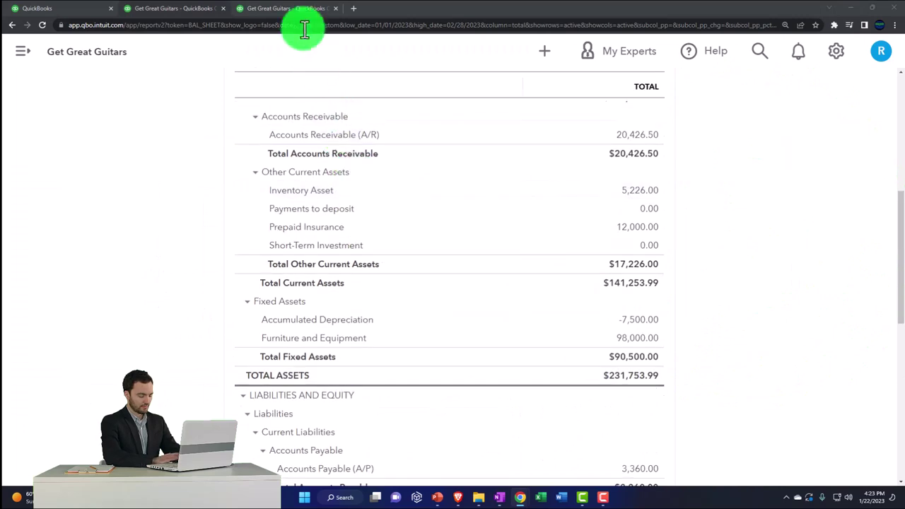
{"action": "left_click", "coordinate": [295, 15]}
{"action": "right_click", "coordinate": [295, 15]}
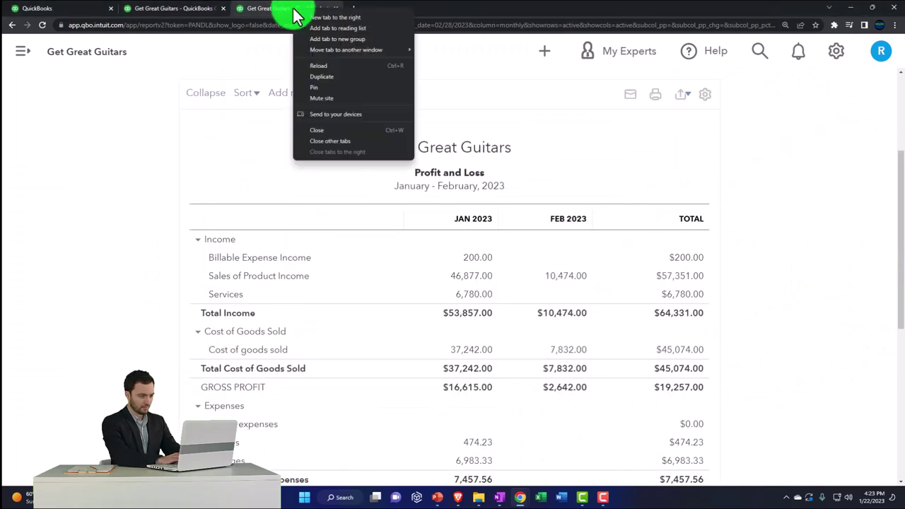
{"action": "left_click", "coordinate": [319, 77]}
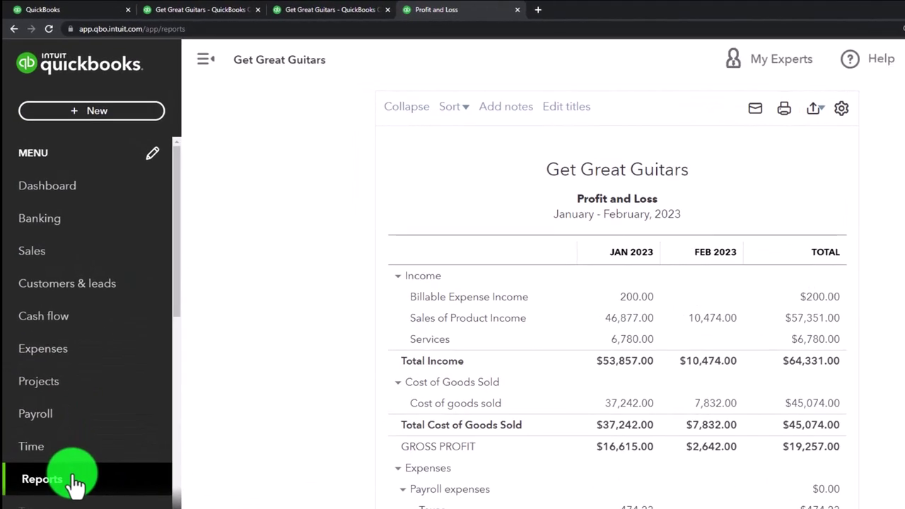
Step: Open the Customer Balance Detail report from the Who owes you section of the standard reports list
{"action": "left_click", "coordinate": [75, 484]}
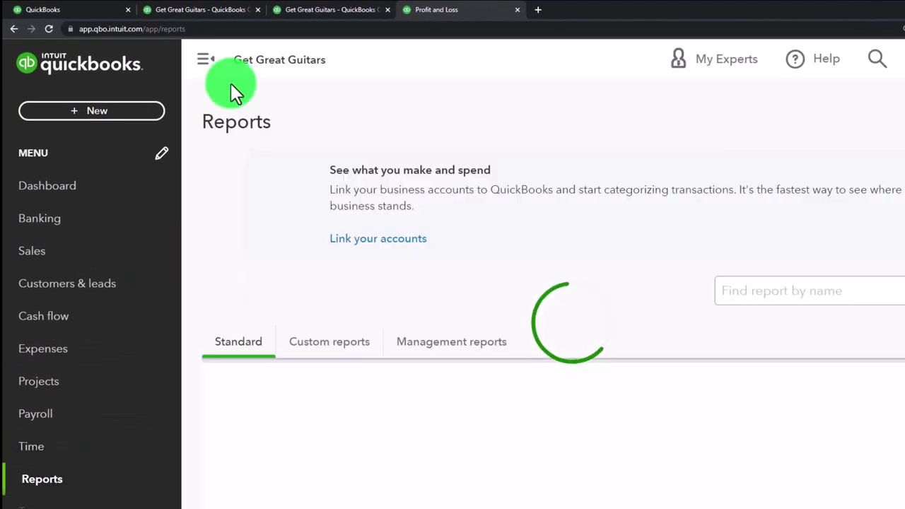
{"action": "left_click", "coordinate": [205, 60]}
{"action": "key", "text": "ctrl+minus"}
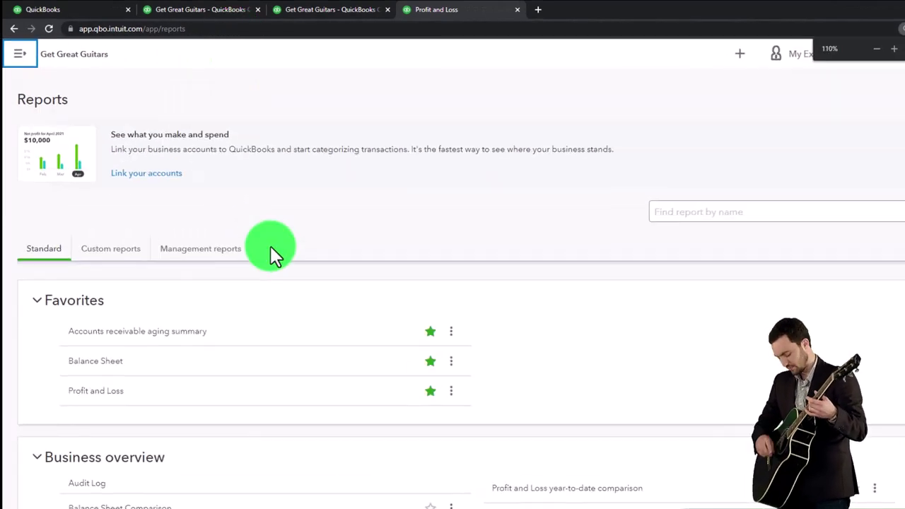
{"action": "scroll", "coordinate": [267, 286], "scroll_direction": "down", "scroll_amount": 3}
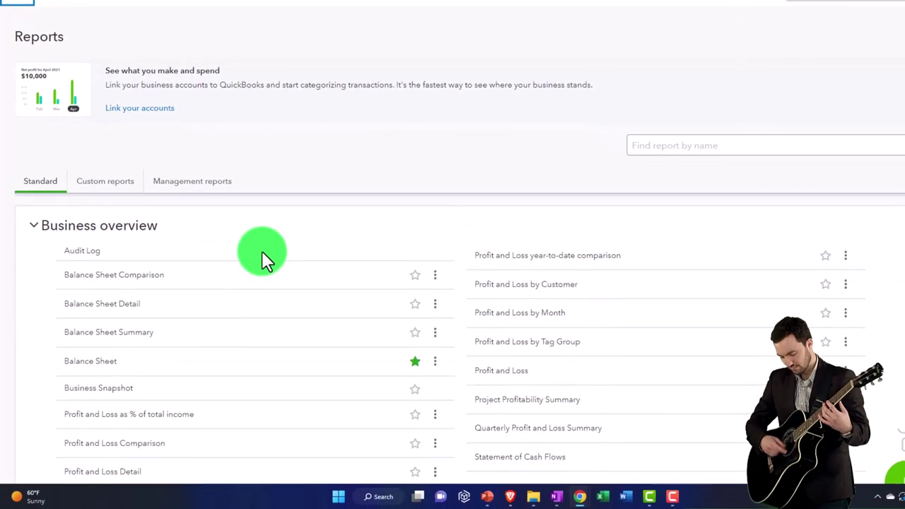
{"action": "scroll", "coordinate": [261, 254], "scroll_direction": "down", "scroll_amount": 5}
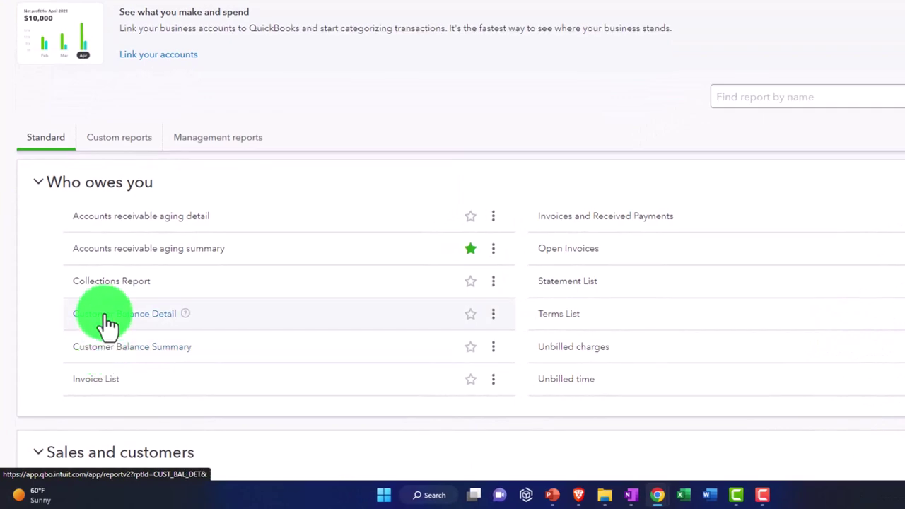
{"action": "left_click", "coordinate": [106, 315]}
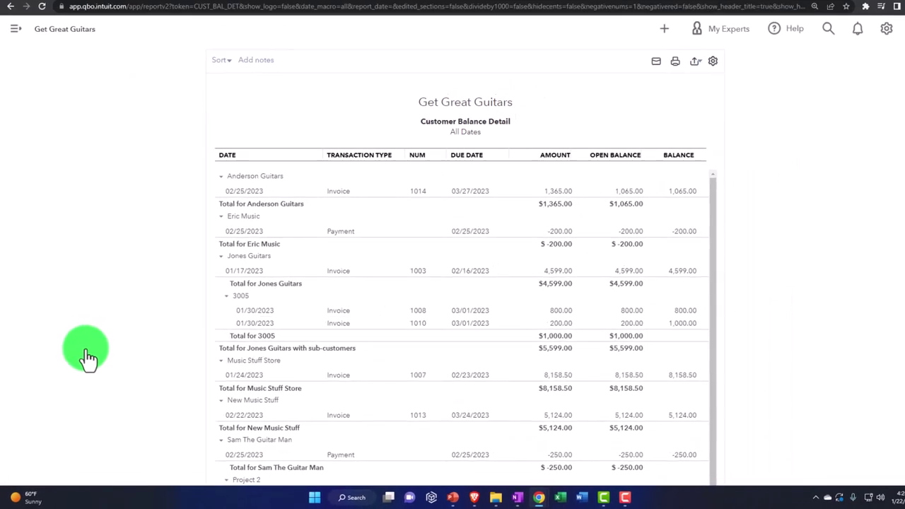
Step: Enlarge the Customer Balance Detail report to 125% and review the open invoices and payments per customer
{"action": "key", "text": "ctrl+plus"}
{"action": "key", "text": "ctrl+plus"}
{"action": "key", "text": "ctrl+plus"}
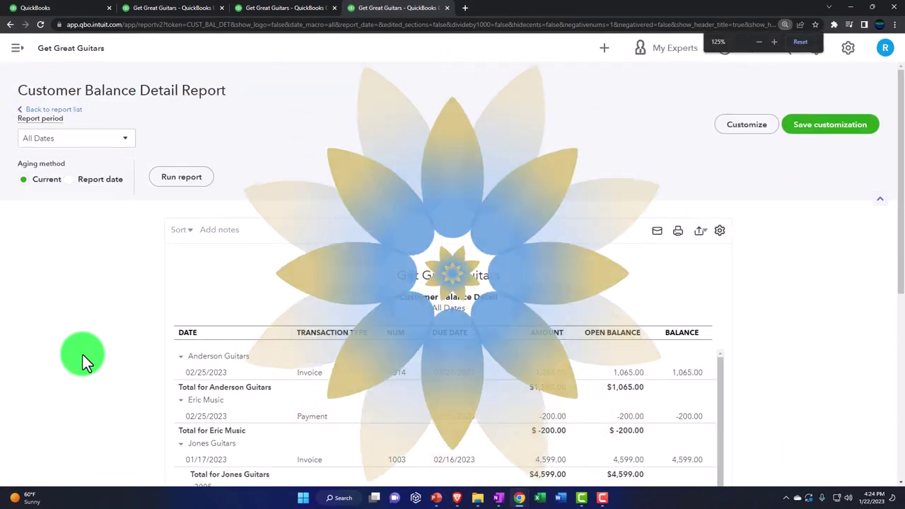
{"action": "scroll", "coordinate": [178, 346], "scroll_direction": "down", "scroll_amount": 5}
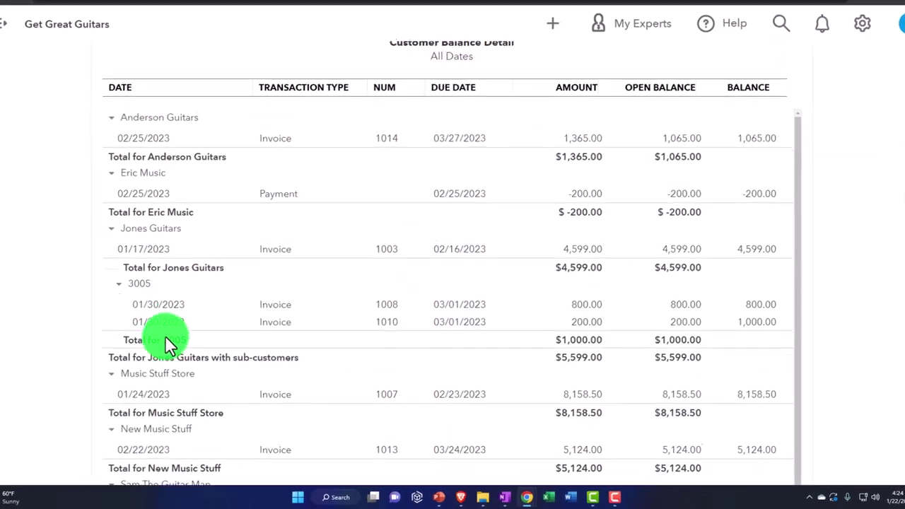
{"action": "scroll", "coordinate": [166, 339], "scroll_direction": "up", "scroll_amount": 1}
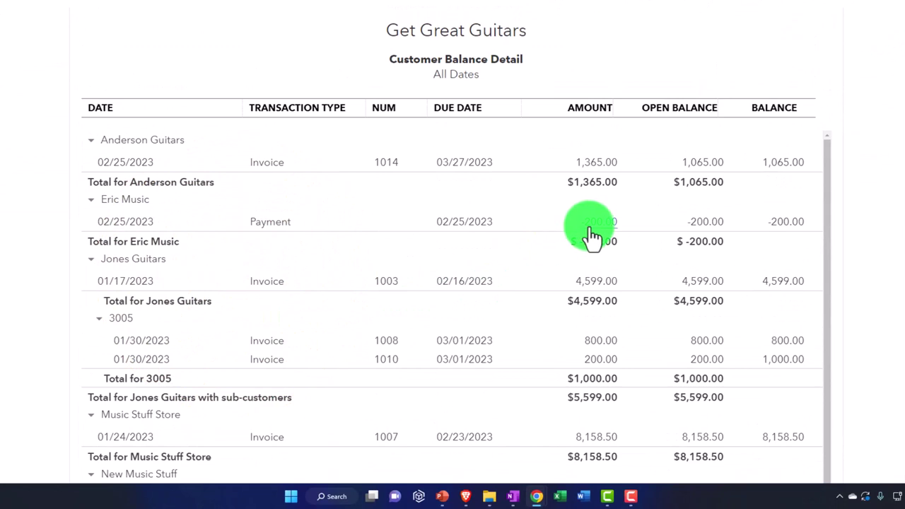
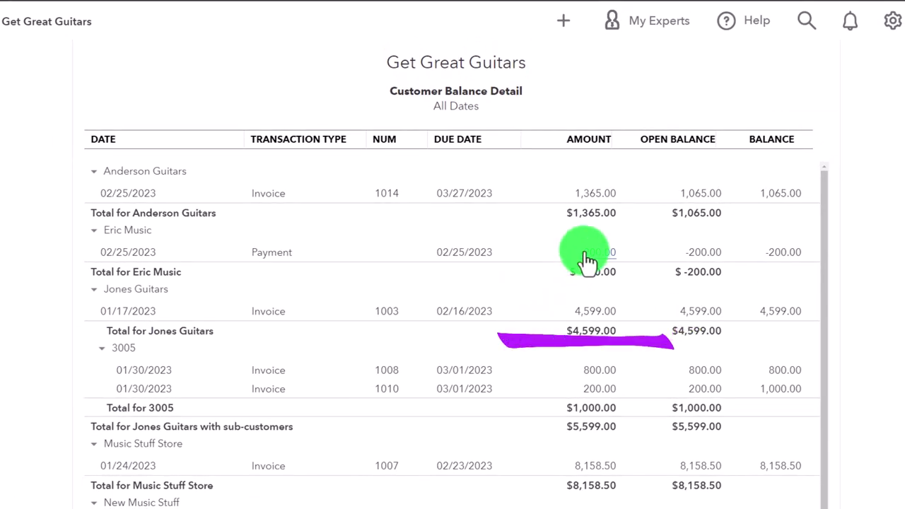
Step: Return to the QuickBooks homepage and start a new estimate for the customer String Music
{"action": "left_click", "coordinate": [75, 11]}
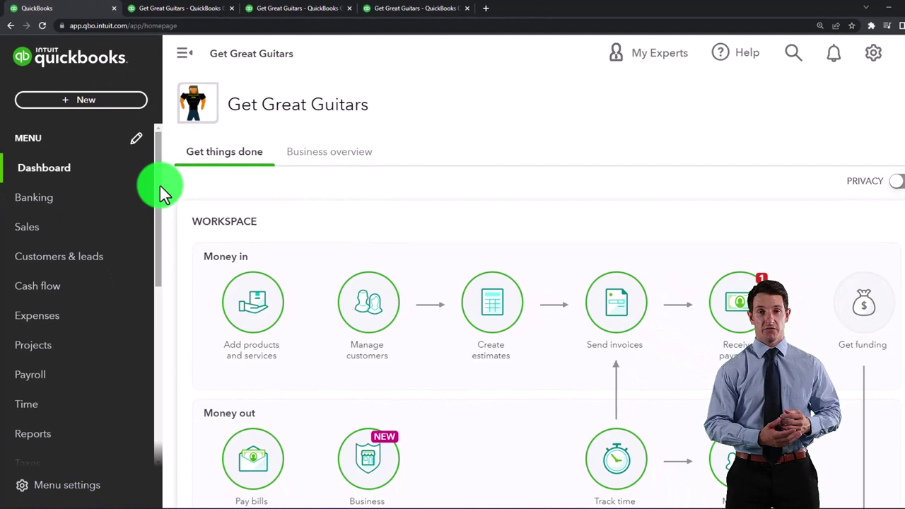
{"action": "key", "text": "ctrl+minus"}
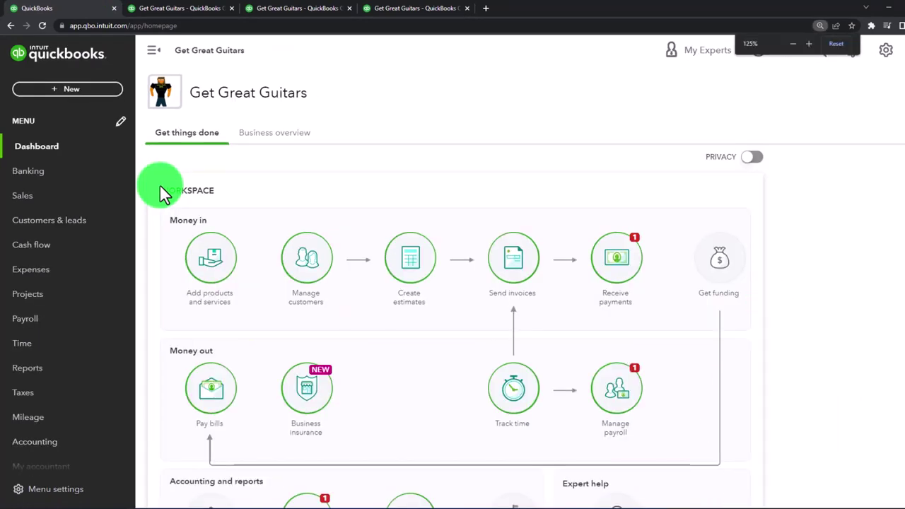
{"action": "left_click", "coordinate": [60, 93]}
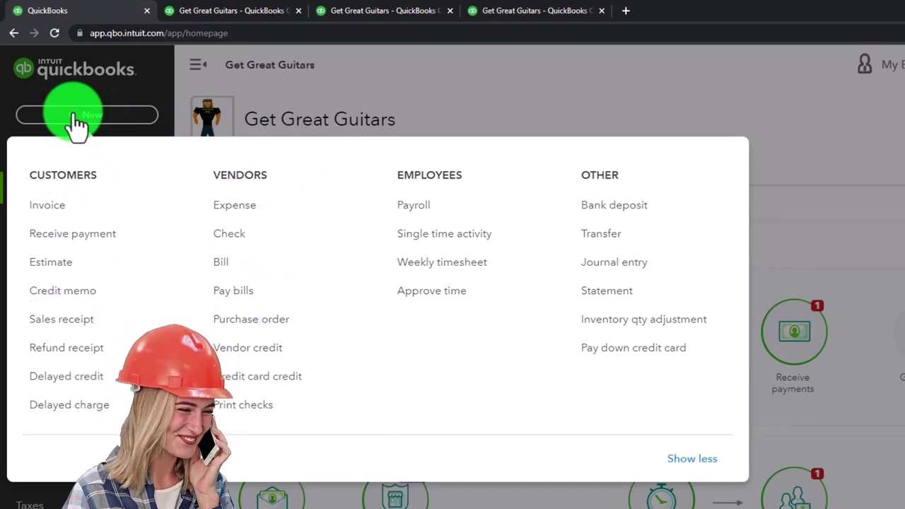
{"action": "left_click", "coordinate": [69, 270]}
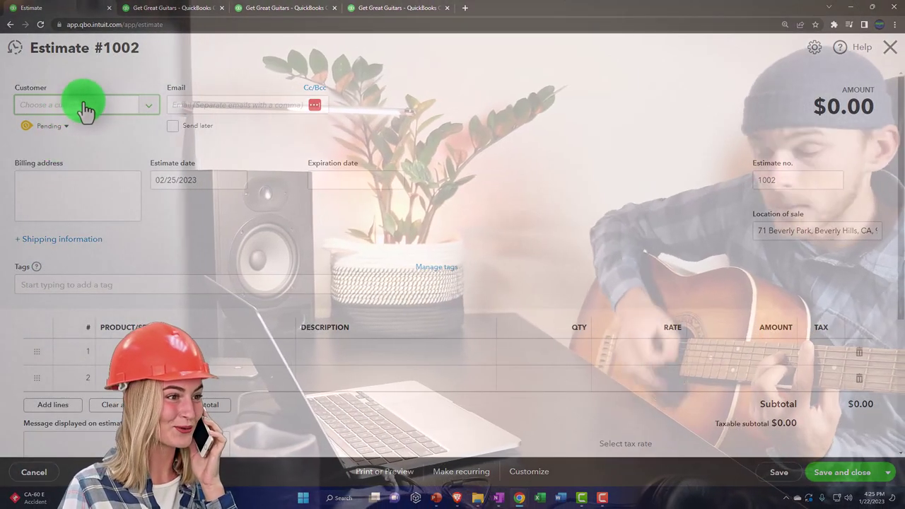
{"action": "left_click", "coordinate": [84, 108]}
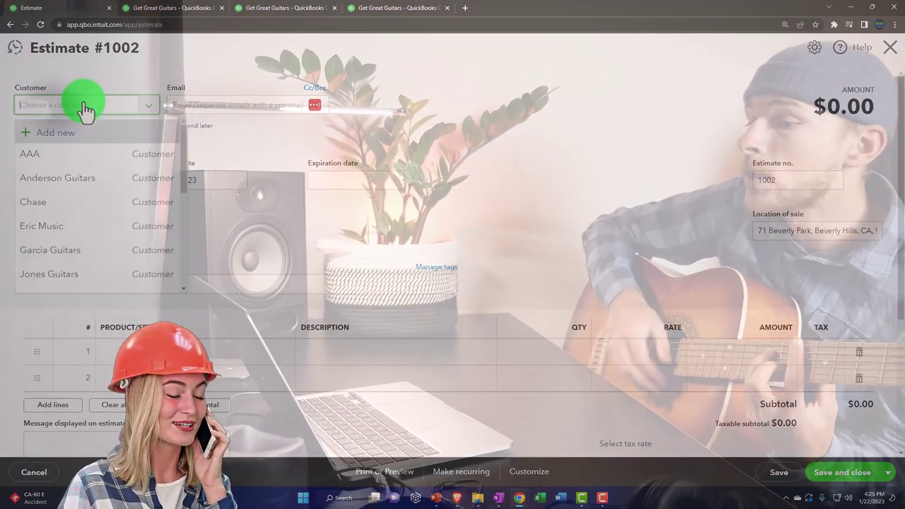
{"action": "type", "text": "stri"}
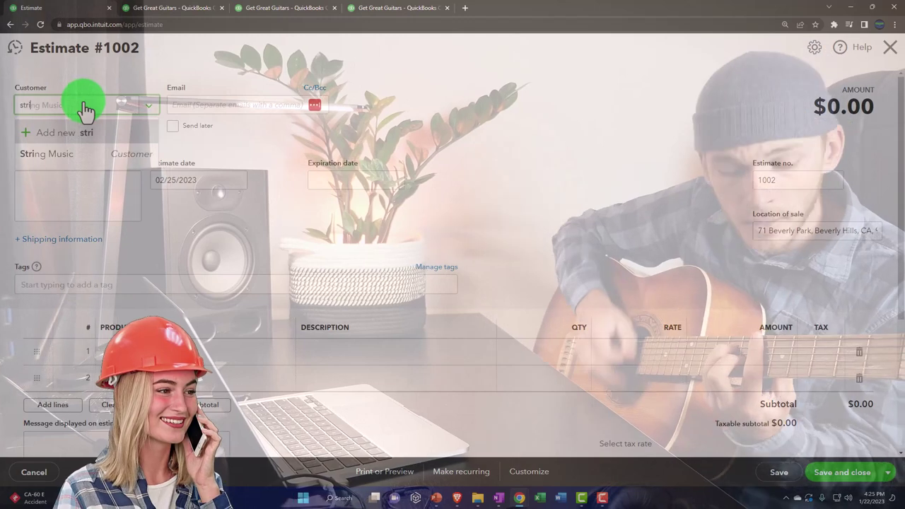
{"action": "key", "text": "Down"}
{"action": "key", "text": "Return"}
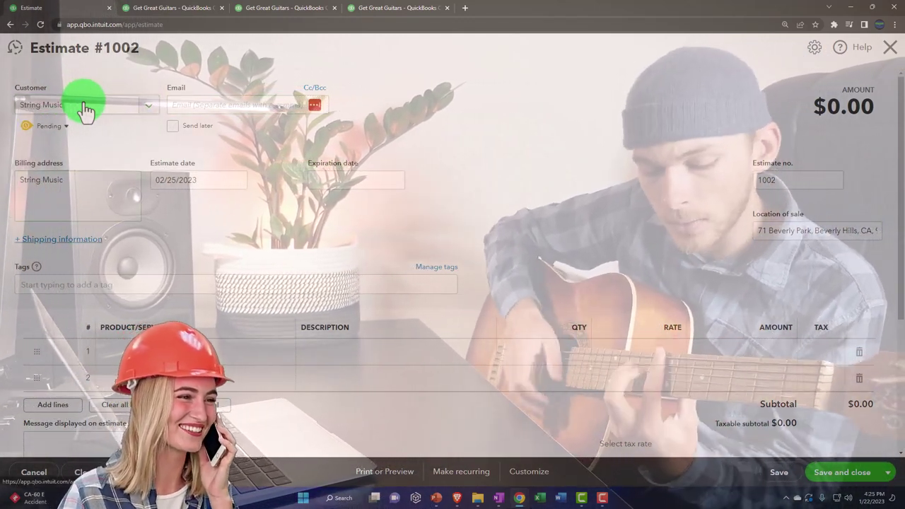
Step: Set the estimate date to 02/27/2023 and leave the expiration date empty
{"action": "key", "text": "Tab"}
{"action": "key", "text": "plus"}
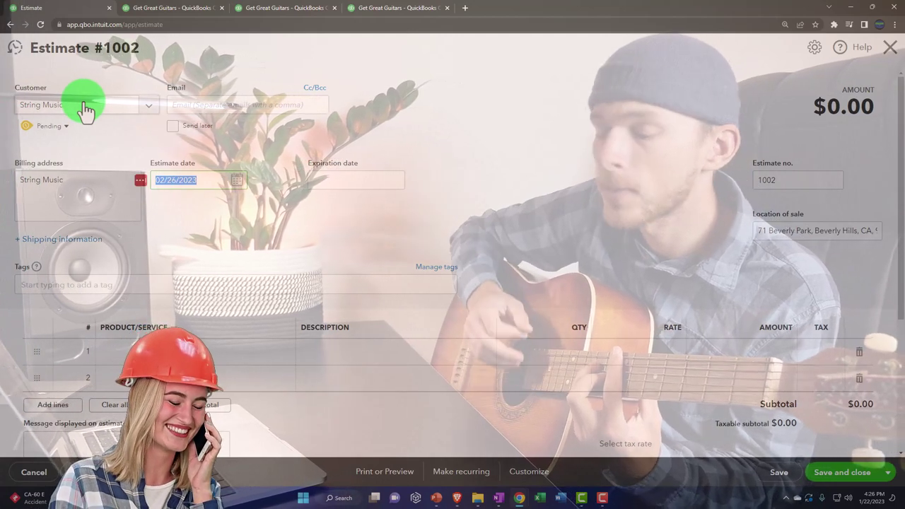
{"action": "key", "text": "plus"}
{"action": "key", "text": "Tab"}
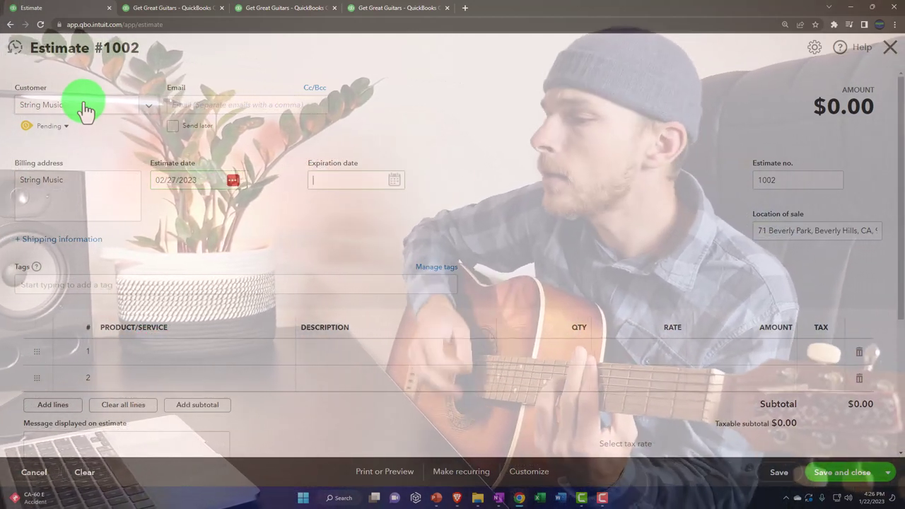
{"action": "key", "text": "Tab"}
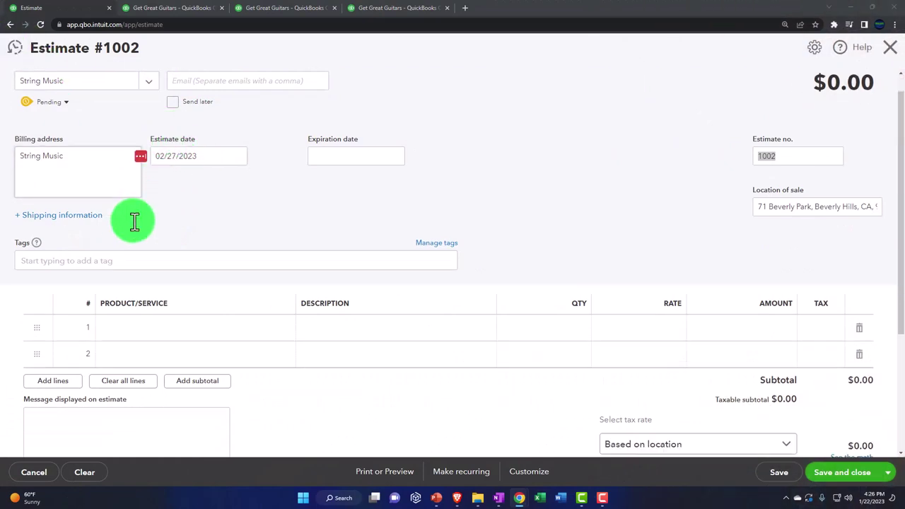
Step: Add the product EPSP (Epiphone Standard Pro) on the estimate's first line, accepting its default quantity and rate
{"action": "scroll", "coordinate": [131, 225], "scroll_direction": "down", "scroll_amount": 2}
{"action": "left_click", "coordinate": [122, 266]}
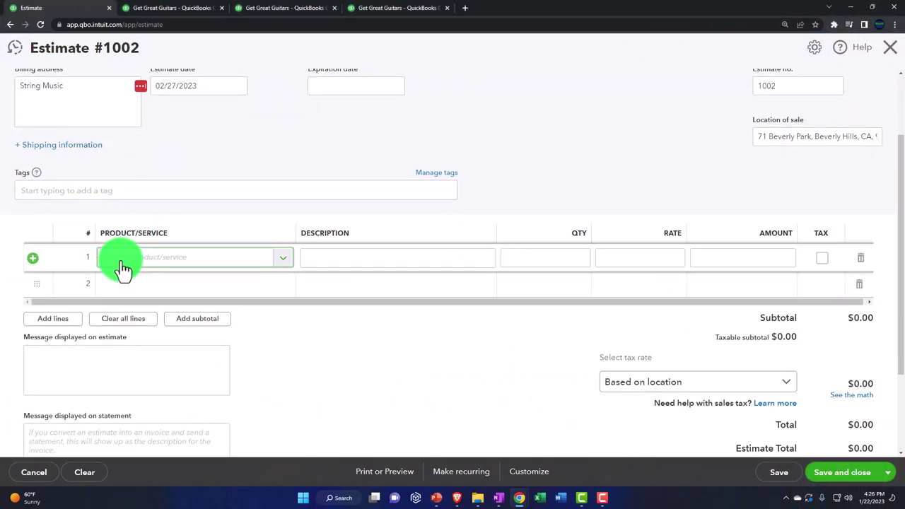
{"action": "type", "text": "EPSP"}
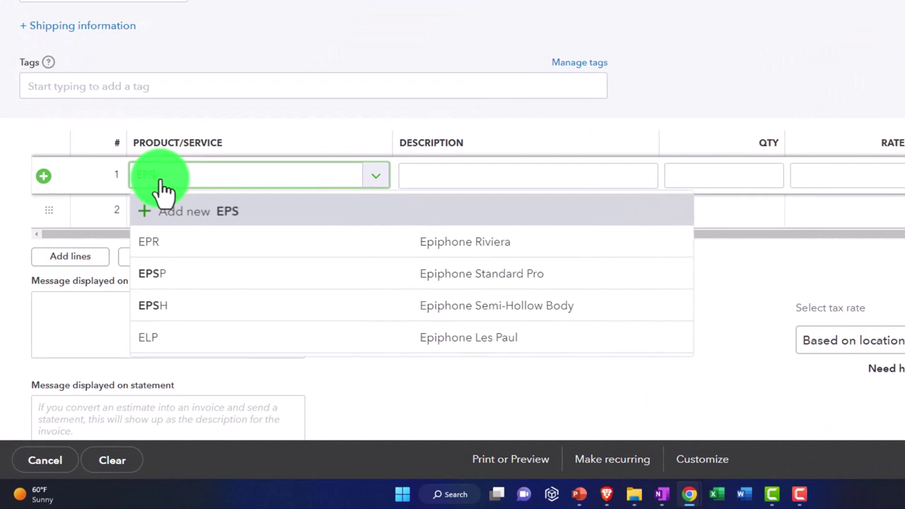
{"action": "key", "text": "Down"}
{"action": "key", "text": "Down"}
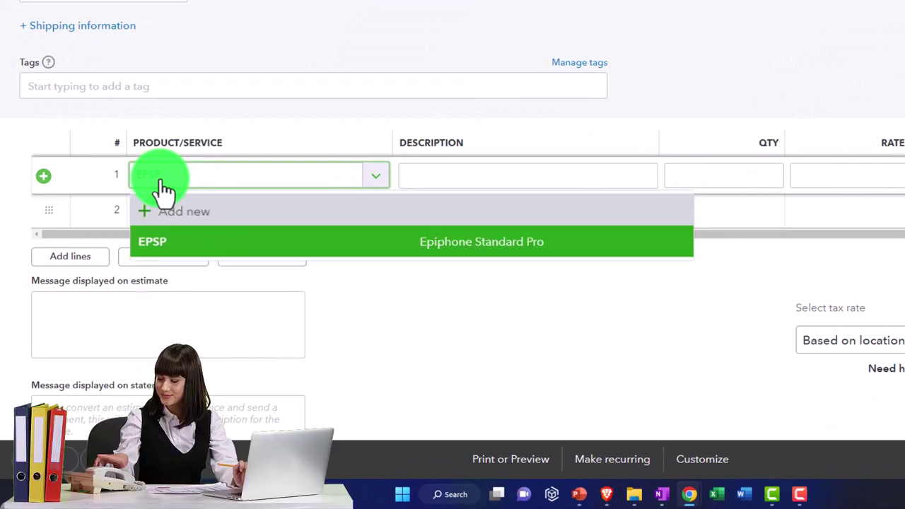
{"action": "key", "text": "Return"}
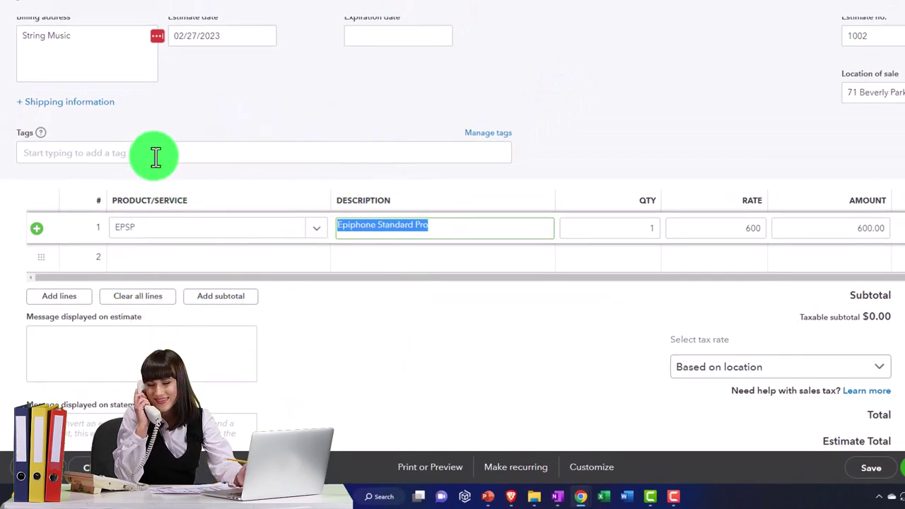
{"action": "key", "text": "Tab"}
{"action": "key", "text": "Tab"}
{"action": "key", "text": "Tab"}
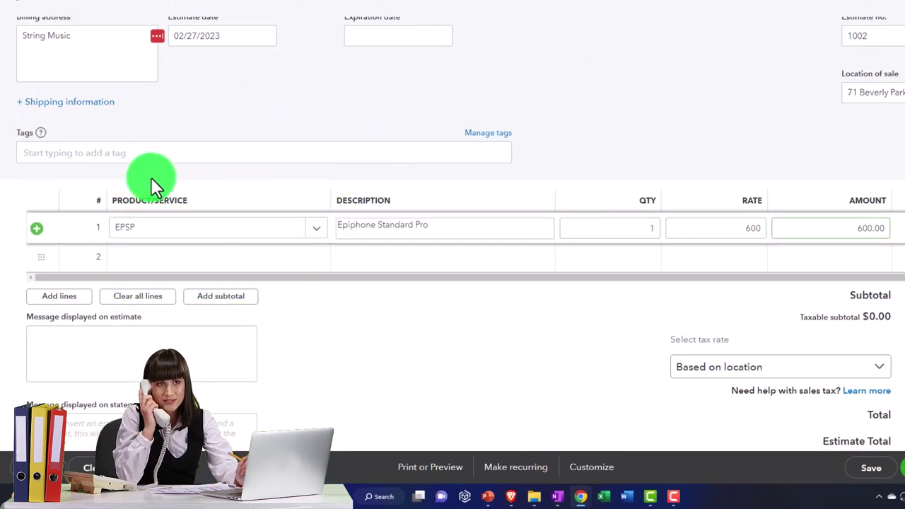
{"action": "key", "text": "Tab"}
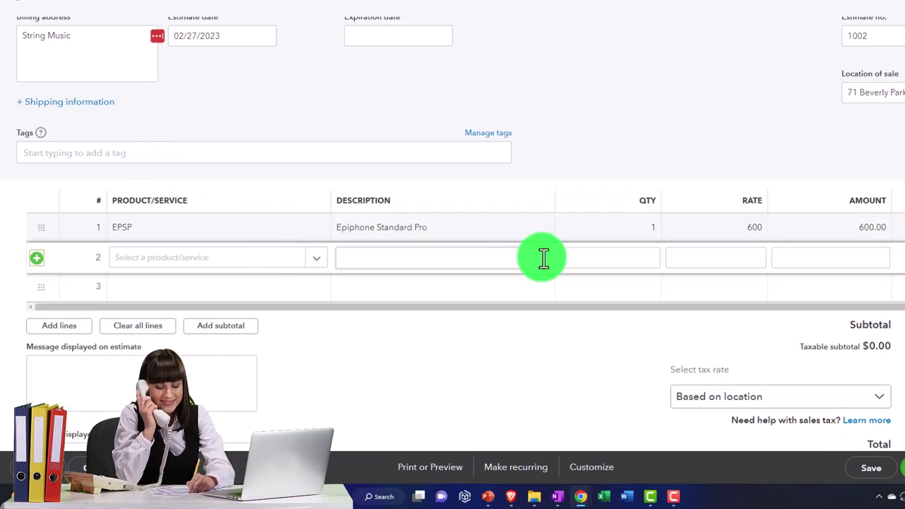
{"action": "left_click", "coordinate": [526, 353]}
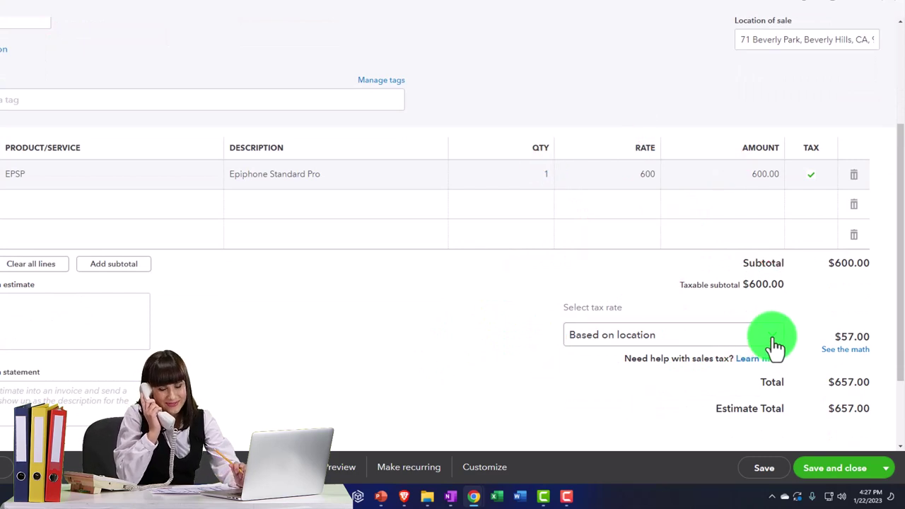
Step: Apply the custom Test Rate (5%) sales tax to the estimate, then save and close it
{"action": "left_click", "coordinate": [775, 344]}
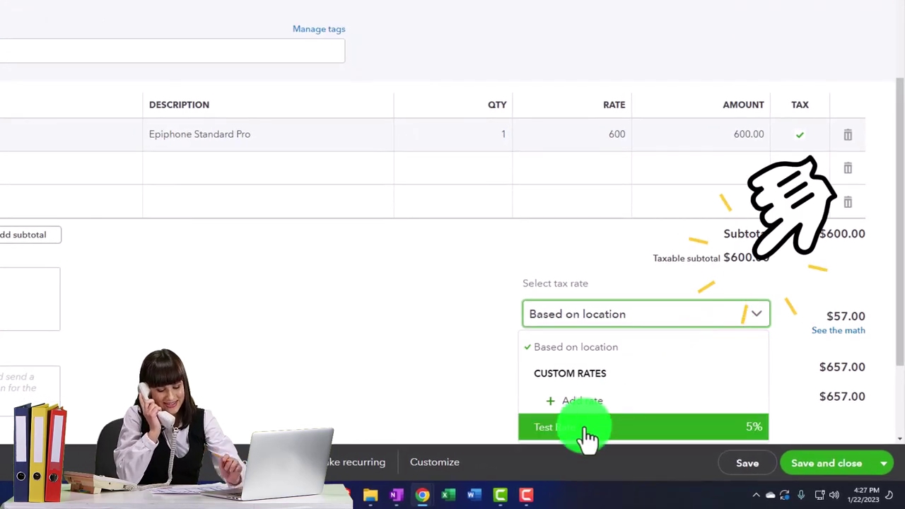
{"action": "left_click", "coordinate": [585, 428]}
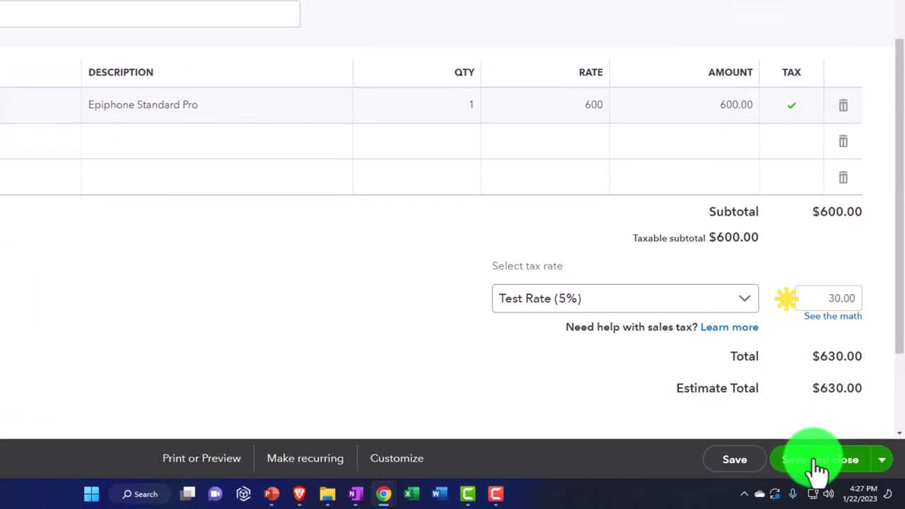
{"action": "left_click", "coordinate": [818, 463]}
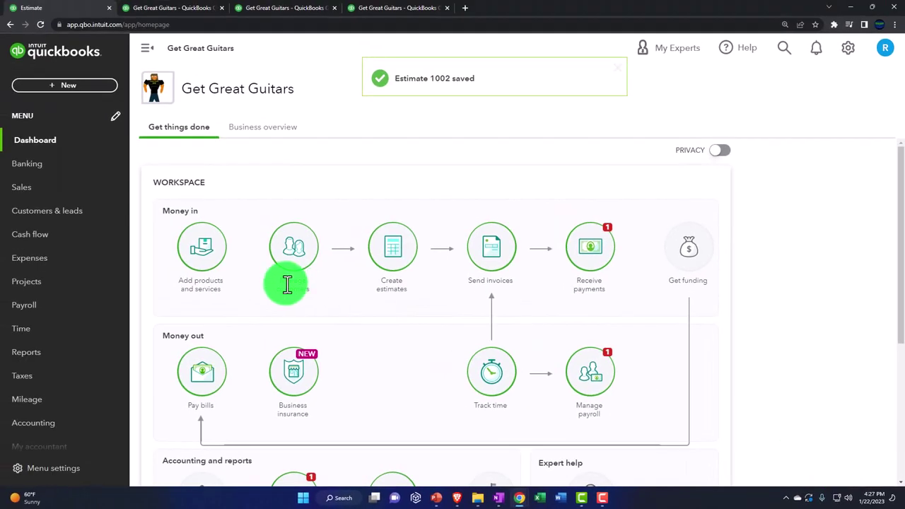
Step: Start a new sales receipt for the customer String Music, keeping the date 02/27/2023
{"action": "left_click", "coordinate": [71, 88]}
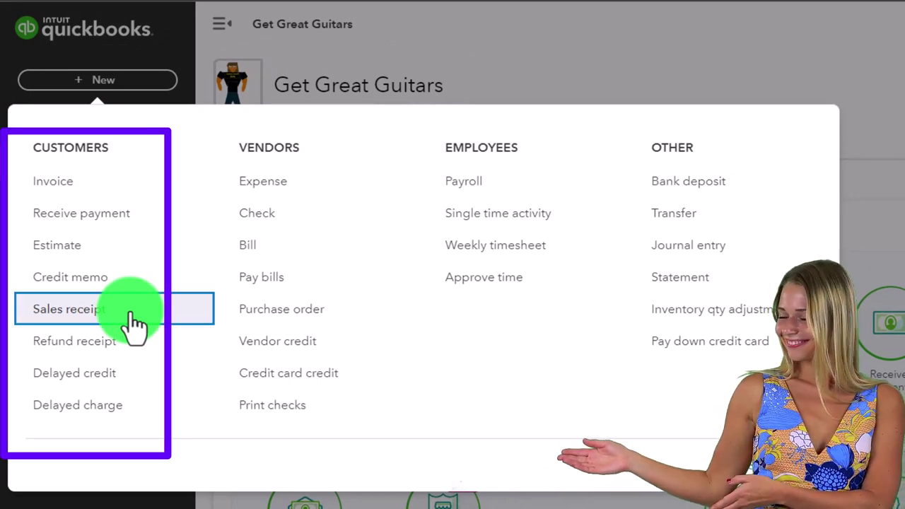
{"action": "left_click", "coordinate": [135, 324]}
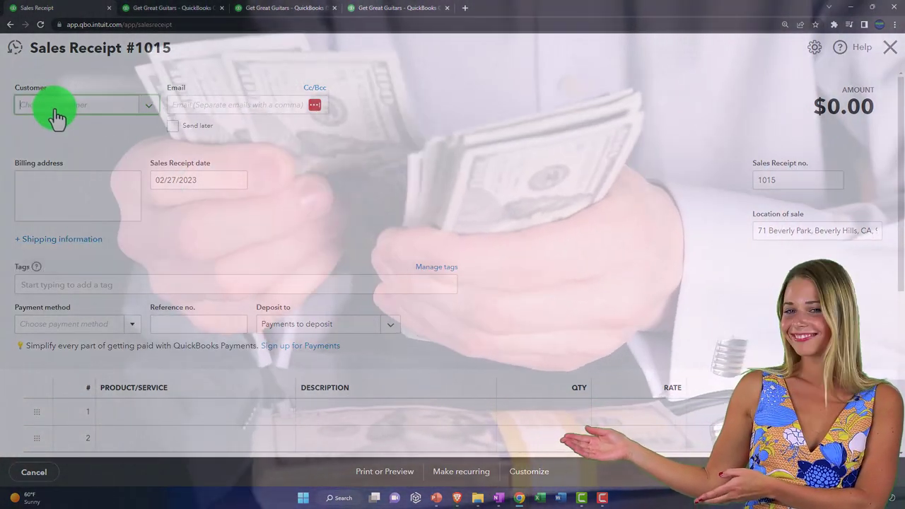
{"action": "left_click", "coordinate": [56, 106]}
{"action": "type", "text": "stri"}
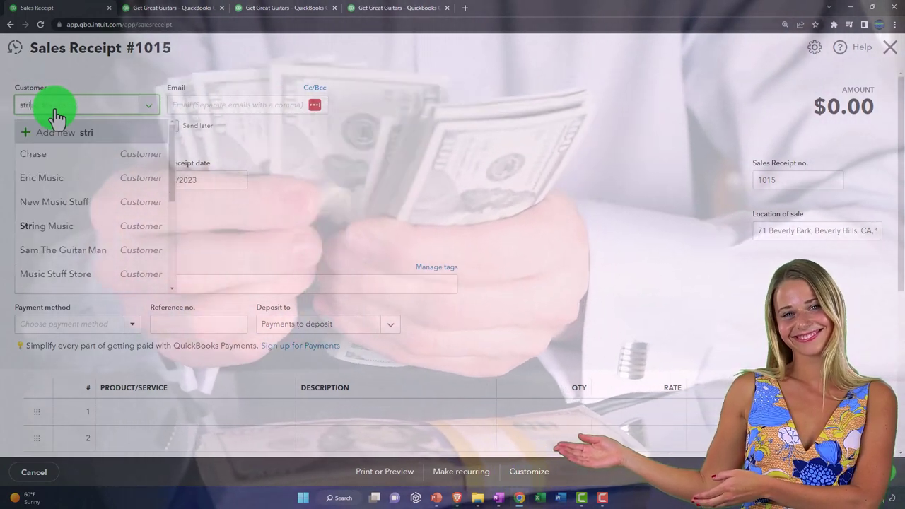
{"action": "key", "text": "Down"}
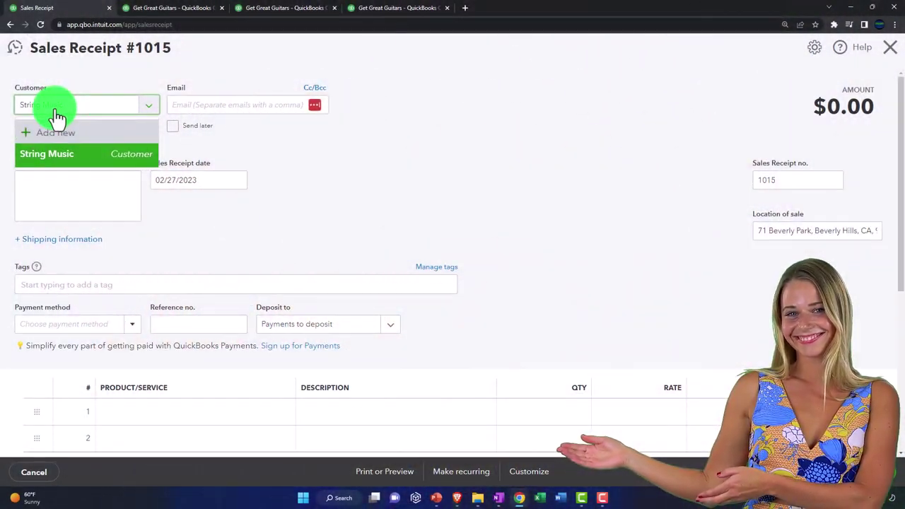
{"action": "key", "text": "Return"}
{"action": "key", "text": "Tab"}
{"action": "key", "text": "Tab"}
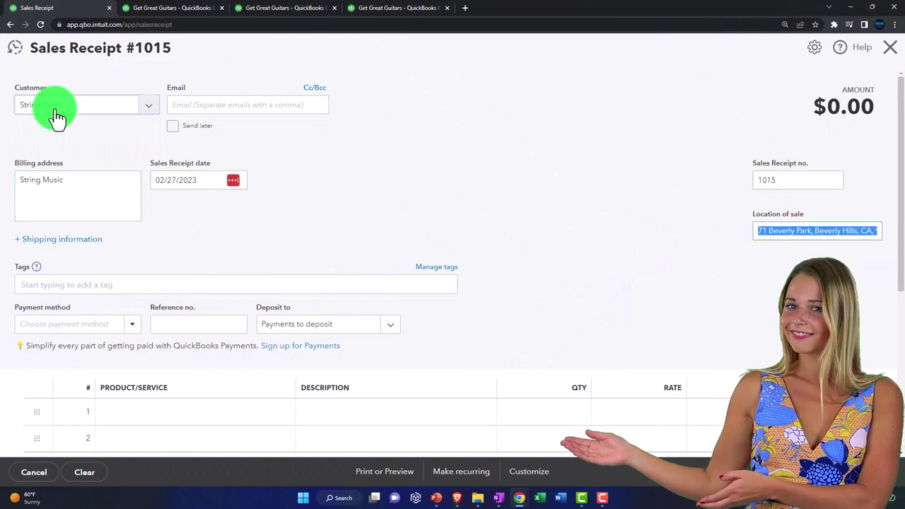
Step: Set the sales receipt's payment method to Cash and keep Payments to deposit as the deposit account
{"action": "scroll", "coordinate": [96, 226], "scroll_direction": "down", "scroll_amount": 1}
{"action": "left_click", "coordinate": [124, 281]}
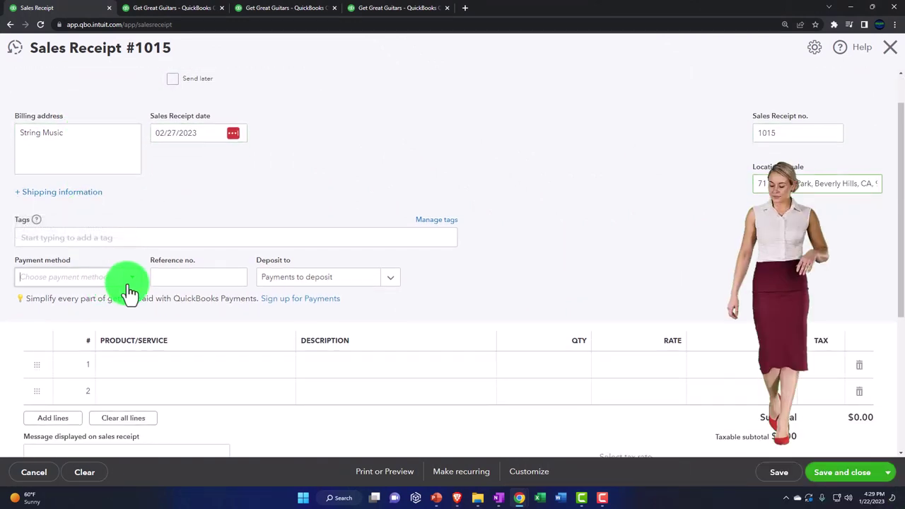
{"action": "left_click", "coordinate": [102, 320]}
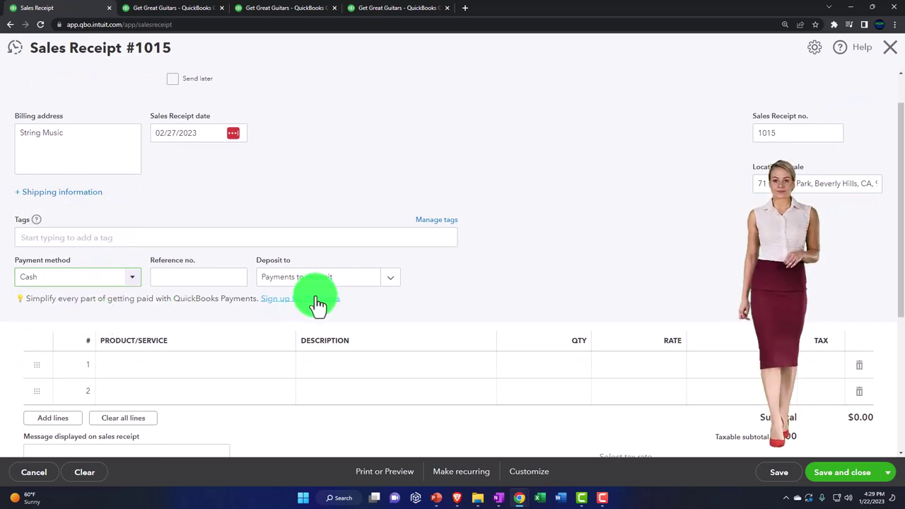
{"action": "left_click", "coordinate": [391, 280]}
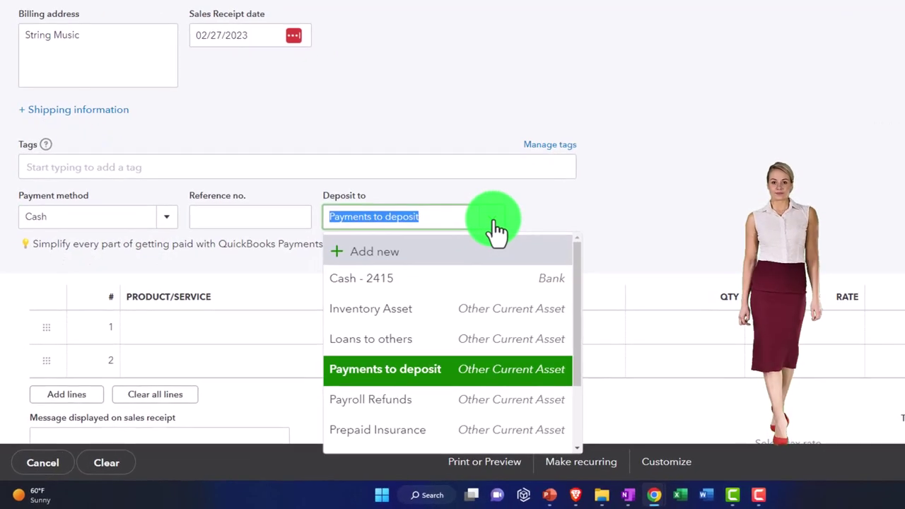
{"action": "left_click", "coordinate": [497, 229]}
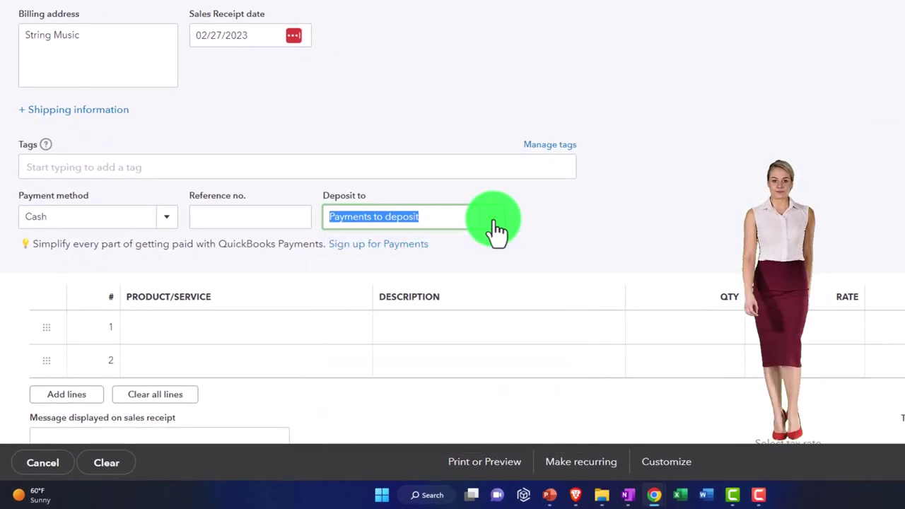
Step: On the receipt's first line, create a new service item named Customer Deposit, using the same text as its sales description
{"action": "scroll", "coordinate": [496, 229], "scroll_direction": "down", "scroll_amount": 2}
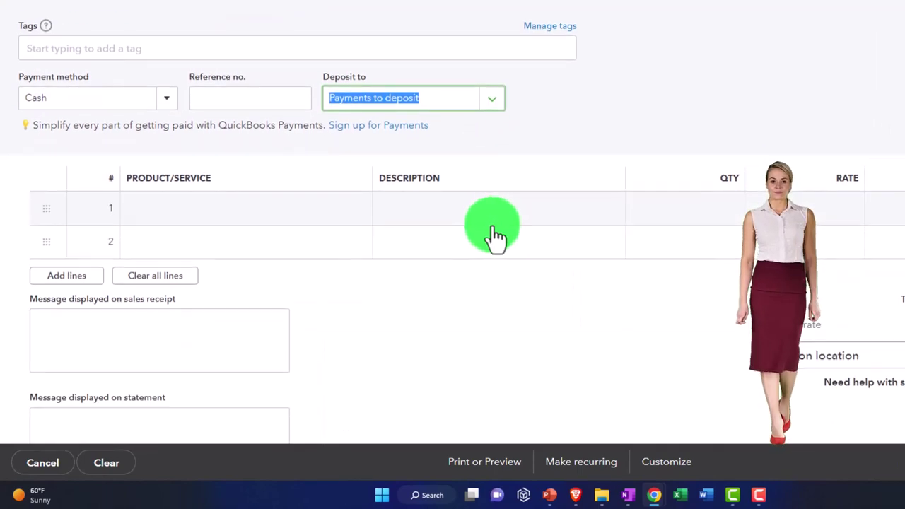
{"action": "left_click", "coordinate": [228, 215]}
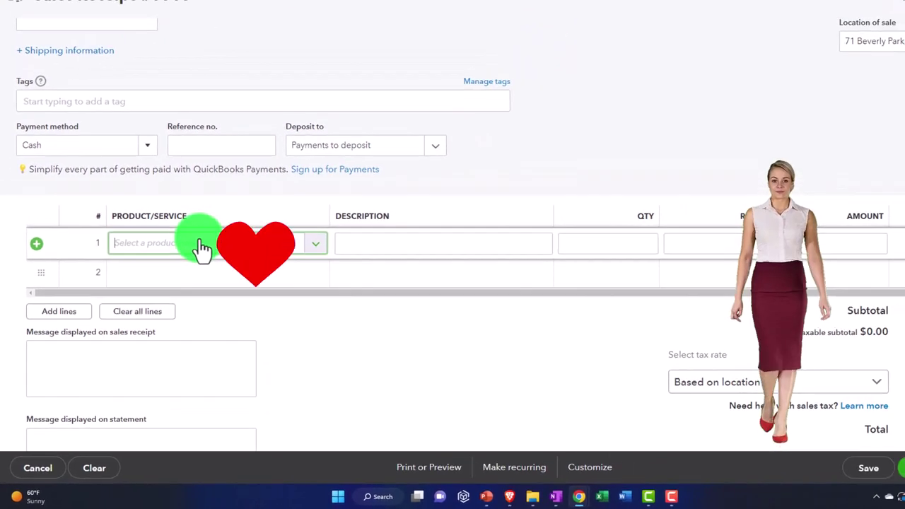
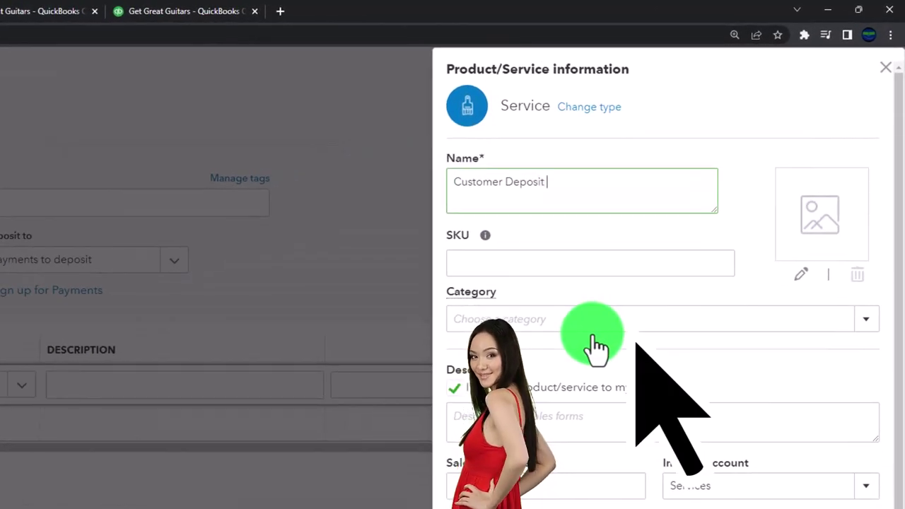
{"action": "key", "text": "shift+Left"}
{"action": "key", "text": "shift+Left"}
{"action": "key", "text": "shift+Left"}
{"action": "key", "text": "shift+Left"}
{"action": "key", "text": "shift+Left"}
{"action": "key", "text": "shift+Left"}
{"action": "key", "text": "shift+Left"}
{"action": "key", "text": "shift+Left"}
{"action": "key", "text": "shift+Left"}
{"action": "key", "text": "shift+Left"}
{"action": "key", "text": "shift+Left"}
{"action": "key", "text": "shift+Left"}
{"action": "key", "text": "shift+Left"}
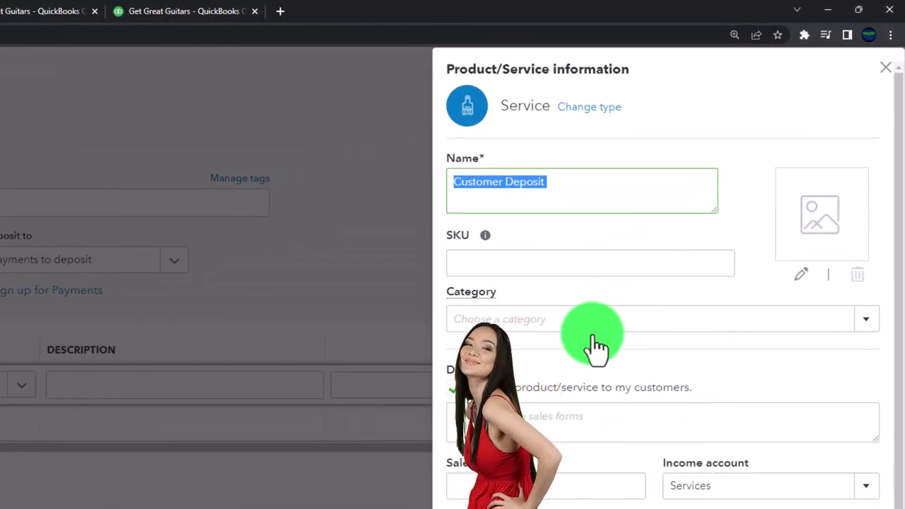
{"action": "scroll", "coordinate": [548, 364], "scroll_direction": "down", "scroll_amount": 1}
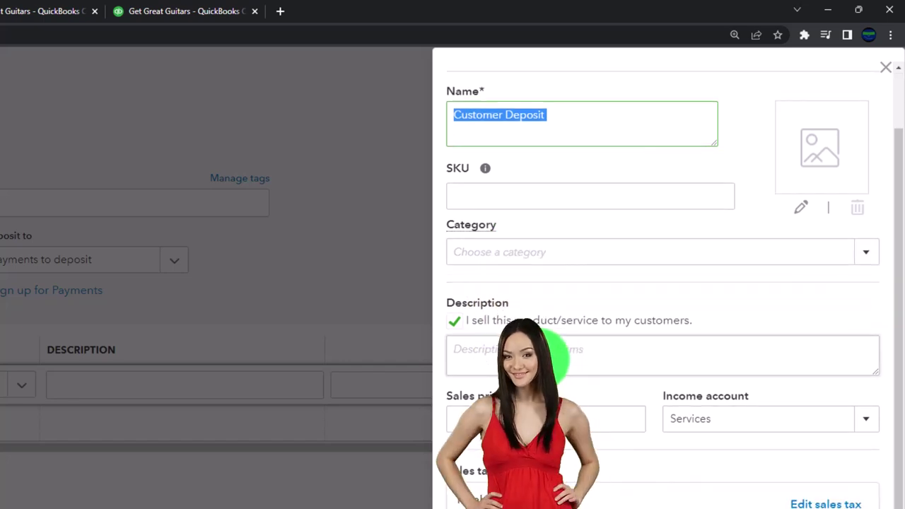
{"action": "left_click", "coordinate": [537, 347]}
{"action": "type", "text": "Customer Deposit"}
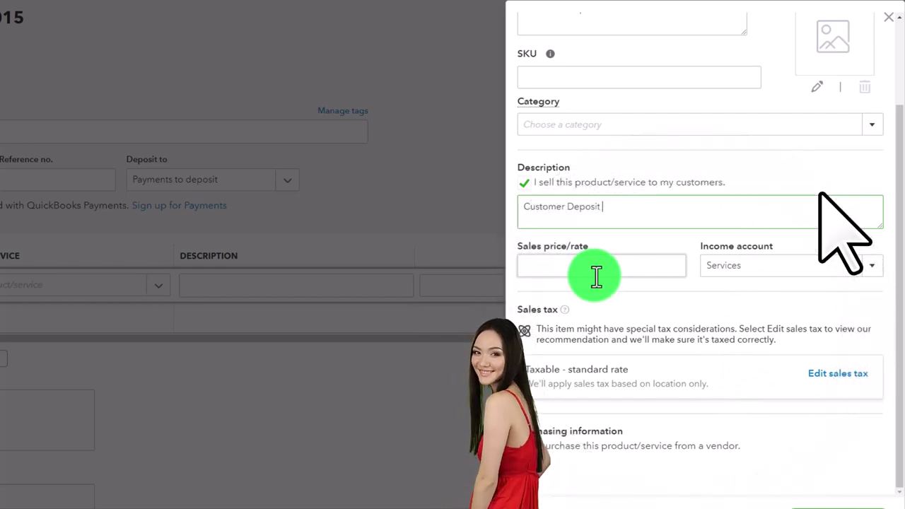
Step: Start adding a new account for the Customer Deposit item's income account
{"action": "left_click", "coordinate": [733, 277]}
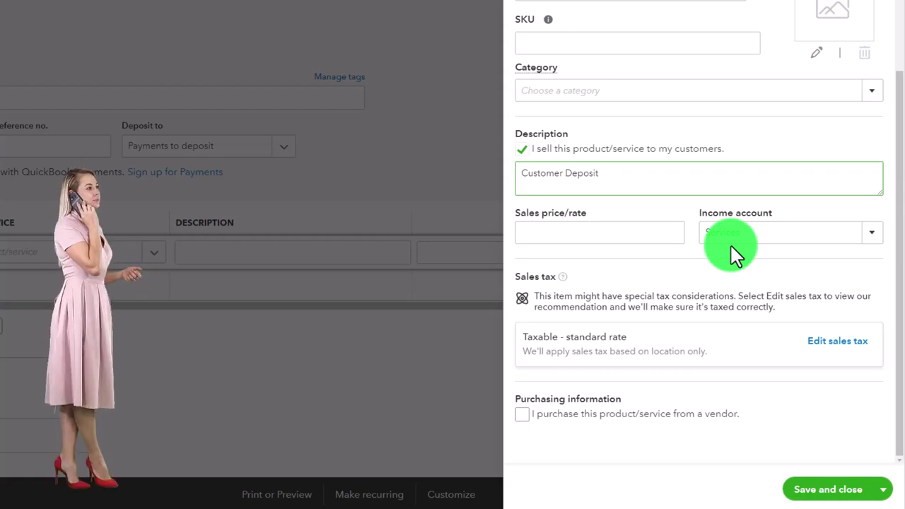
{"action": "left_click", "coordinate": [843, 242]}
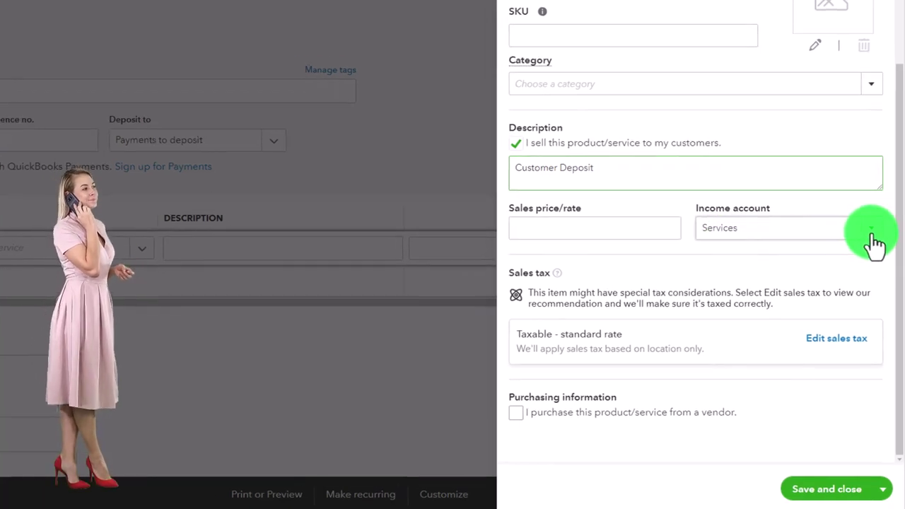
{"action": "left_click", "coordinate": [869, 238]}
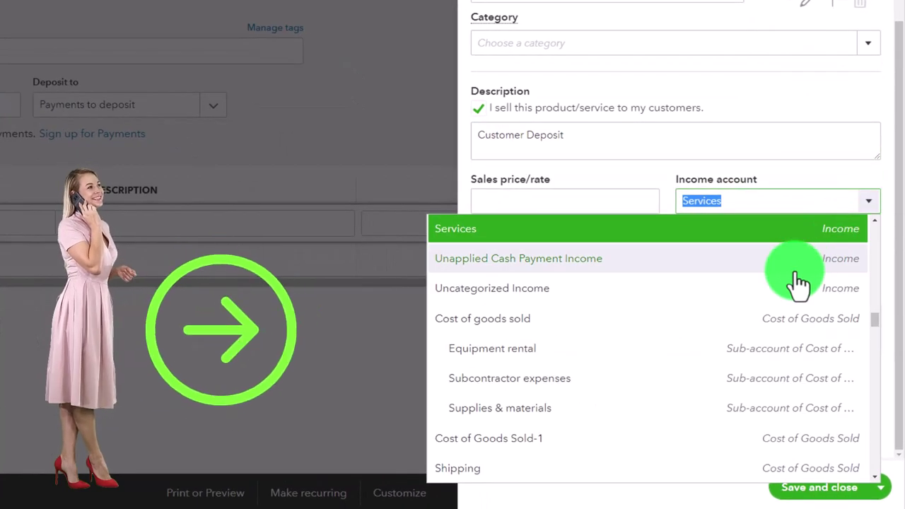
{"action": "scroll", "coordinate": [799, 283], "scroll_direction": "up", "scroll_amount": 15}
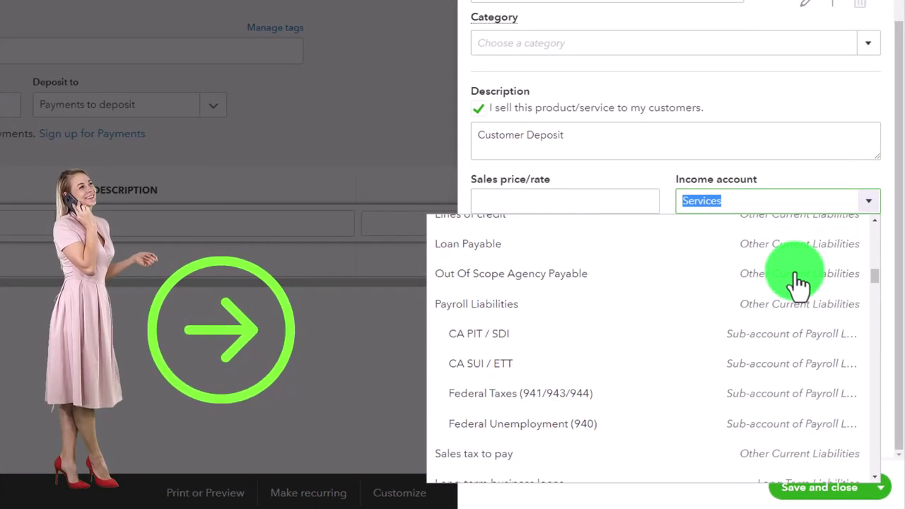
{"action": "scroll", "coordinate": [799, 283], "scroll_direction": "up", "scroll_amount": 10}
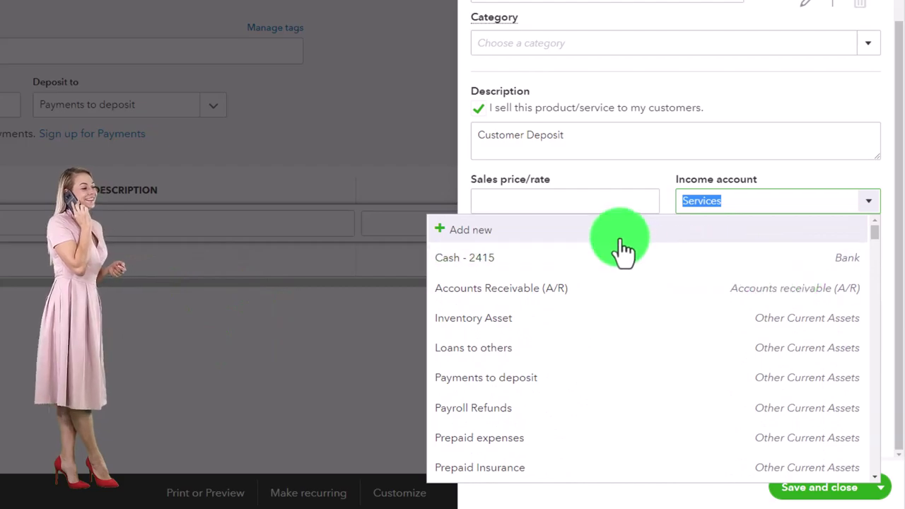
{"action": "left_click", "coordinate": [527, 233]}
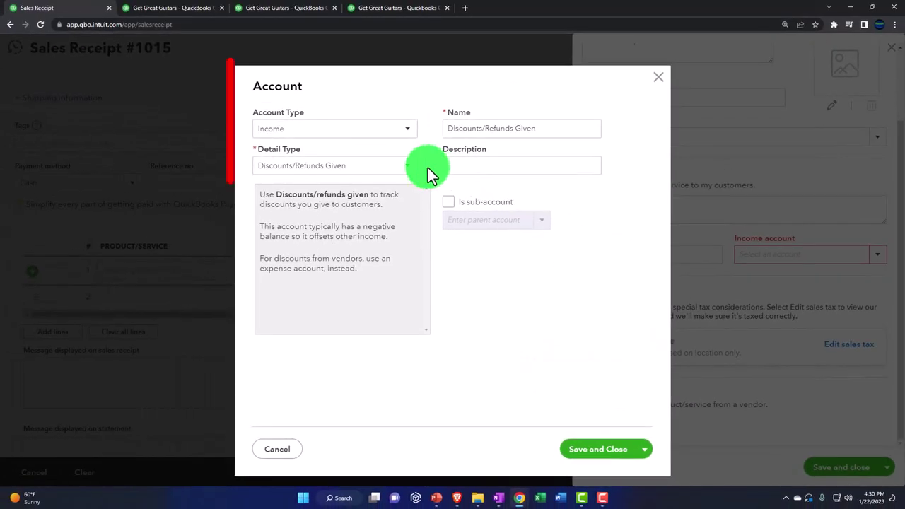
Step: Define the account as Other Current Liabilities with detail type Deferred Revenue, name it Unearned Revenue, and save it
{"action": "left_click", "coordinate": [364, 134]}
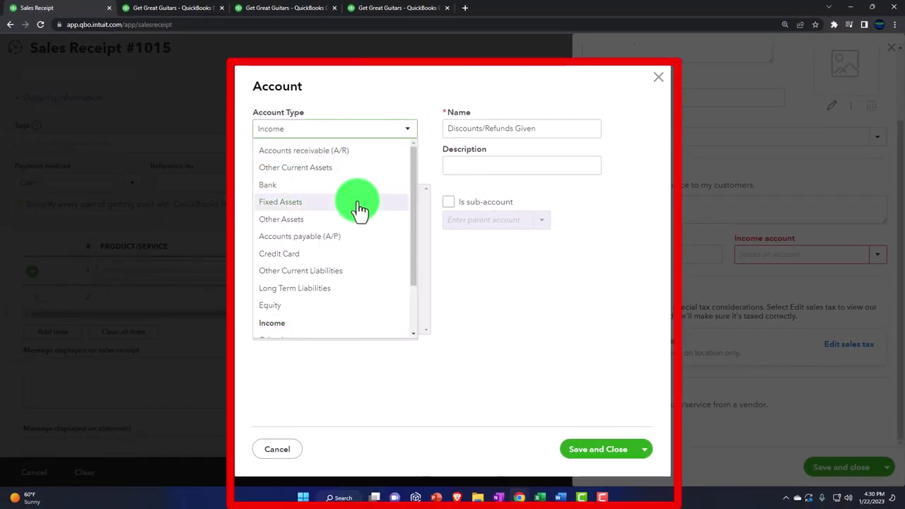
{"action": "left_click", "coordinate": [349, 274]}
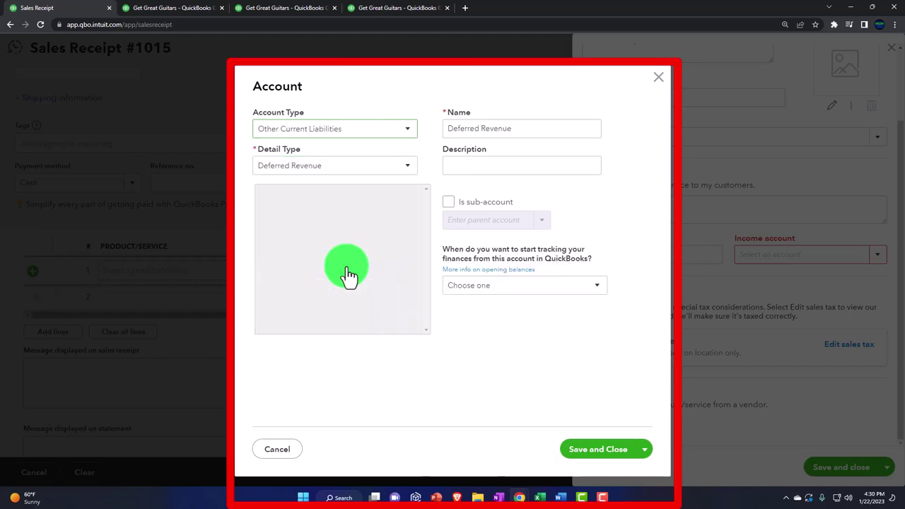
{"action": "left_click", "coordinate": [402, 172]}
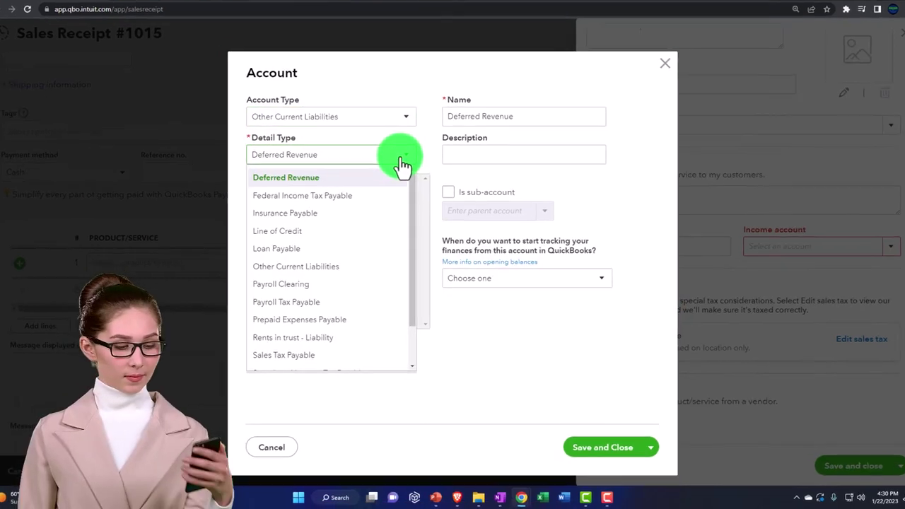
{"action": "left_click", "coordinate": [400, 134]}
{"action": "left_click_drag", "start_coordinate": [552, 84], "coordinate": [458, 83]}
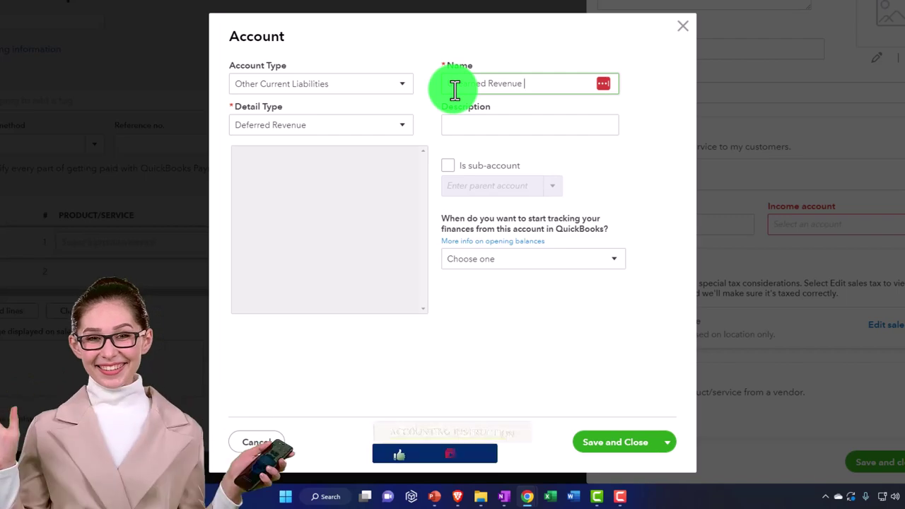
{"action": "key", "text": "Tab"}
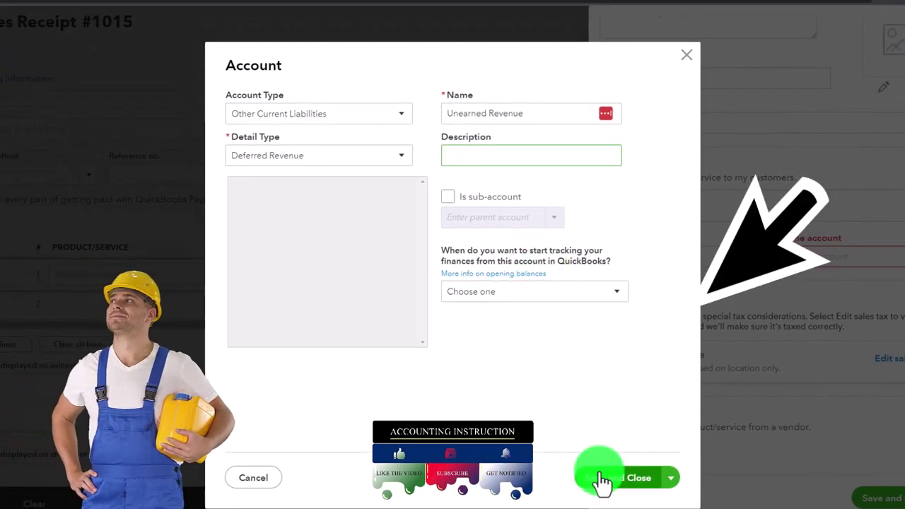
{"action": "left_click", "coordinate": [601, 481]}
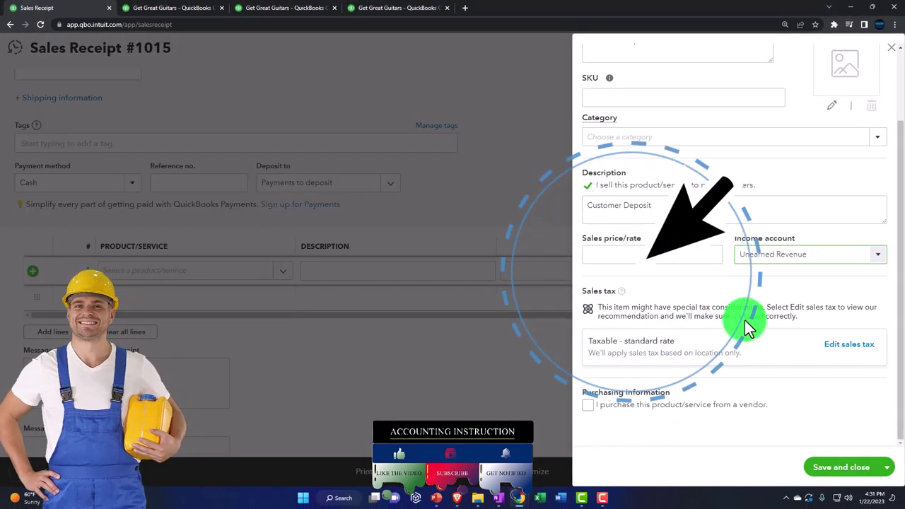
Step: Make the Customer Deposit item nontaxable, then save and close the item
{"action": "left_click", "coordinate": [835, 348]}
{"action": "scroll", "coordinate": [756, 316], "scroll_direction": "down", "scroll_amount": 3}
{"action": "scroll", "coordinate": [755, 315], "scroll_direction": "down", "scroll_amount": 3}
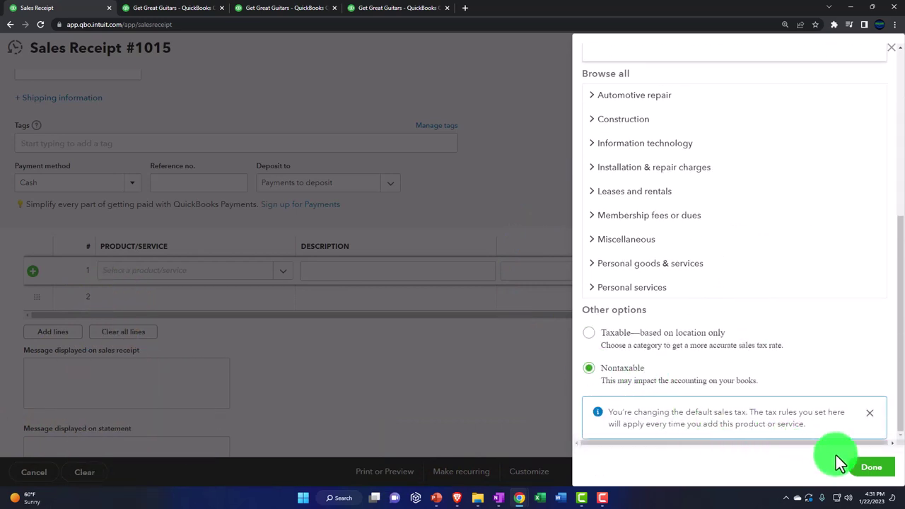
{"action": "left_click", "coordinate": [867, 469]}
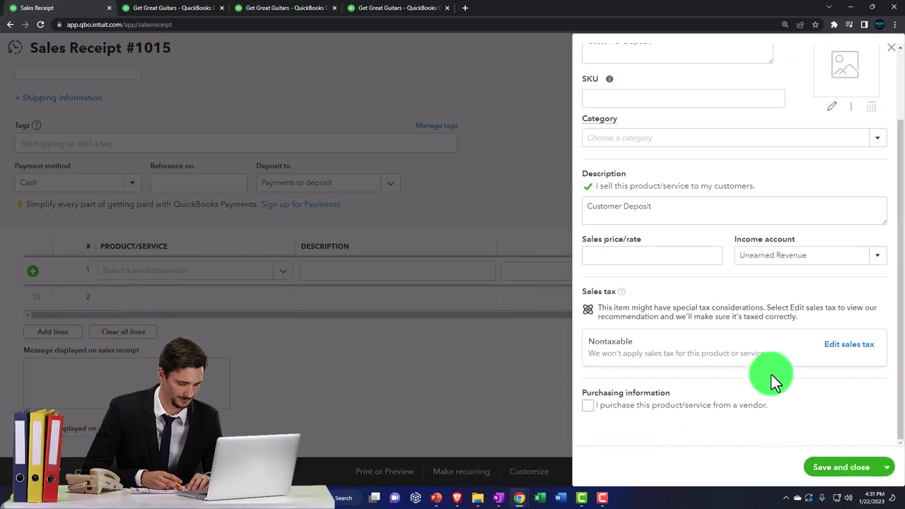
{"action": "left_click", "coordinate": [834, 469]}
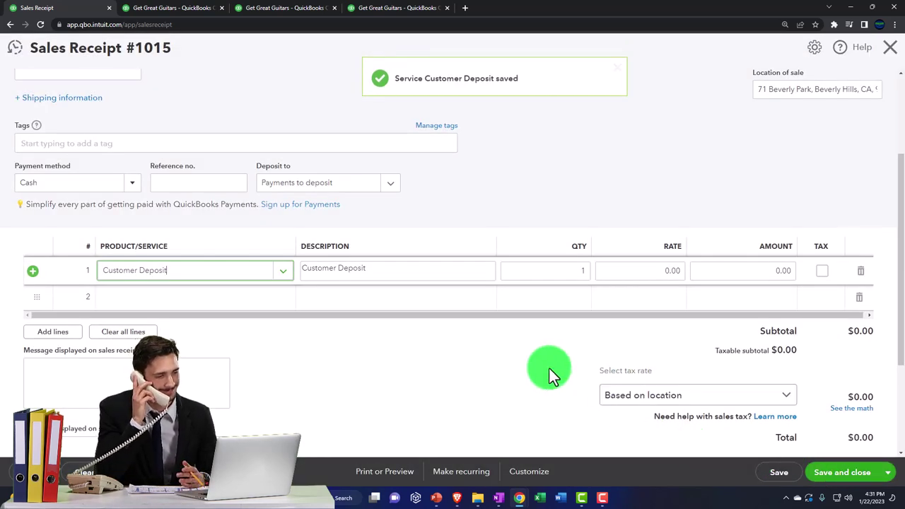
Step: Set the Customer Deposit line's rate to 100, keeping a quantity of 1, and finish the line entry
{"action": "key", "text": "Tab"}
{"action": "key", "text": "Tab"}
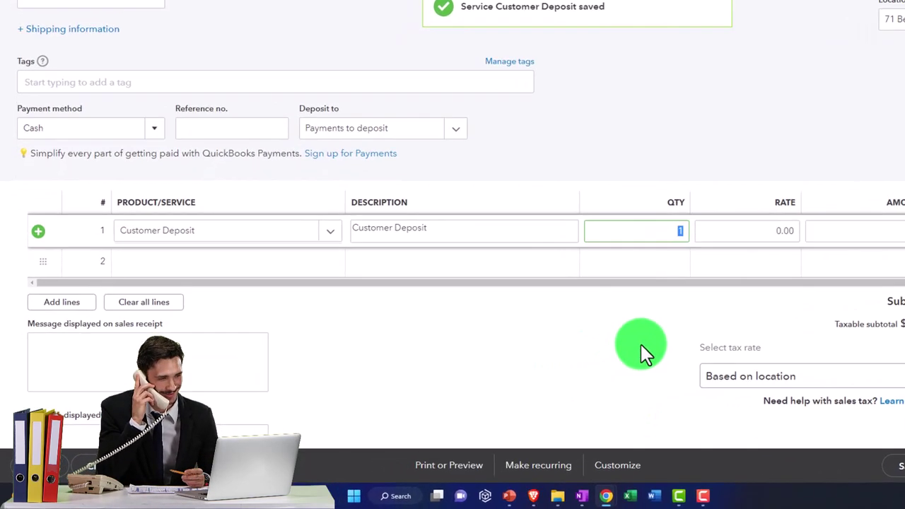
{"action": "key", "text": "Tab"}
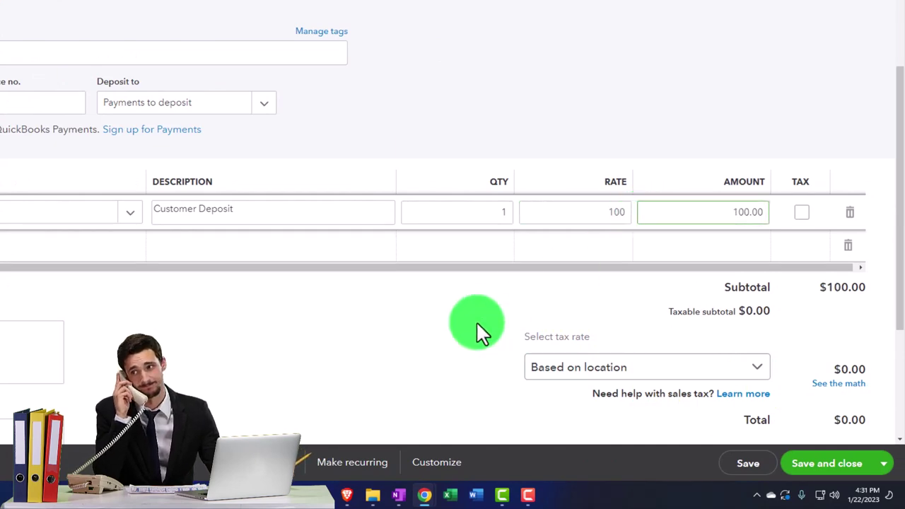
{"action": "scroll", "coordinate": [386, 362], "scroll_direction": "down", "scroll_amount": 1}
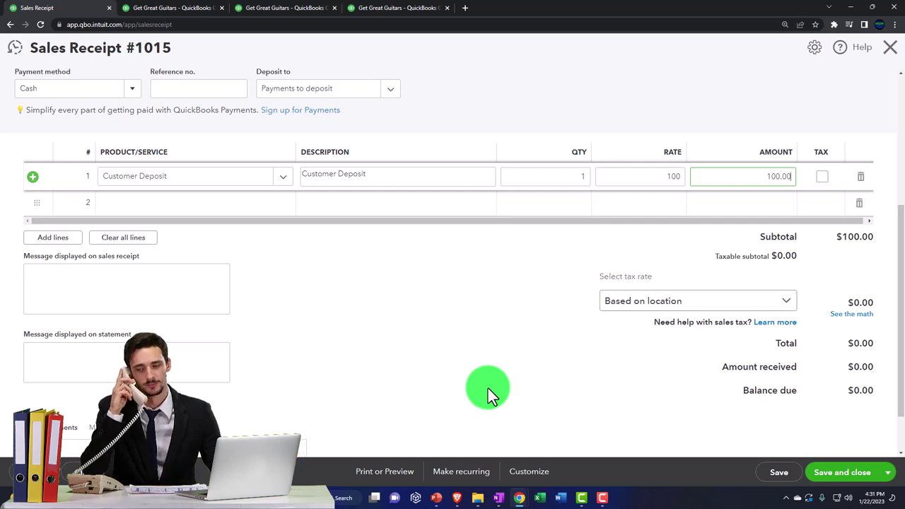
{"action": "key", "text": "Tab"}
{"action": "key", "text": "Tab"}
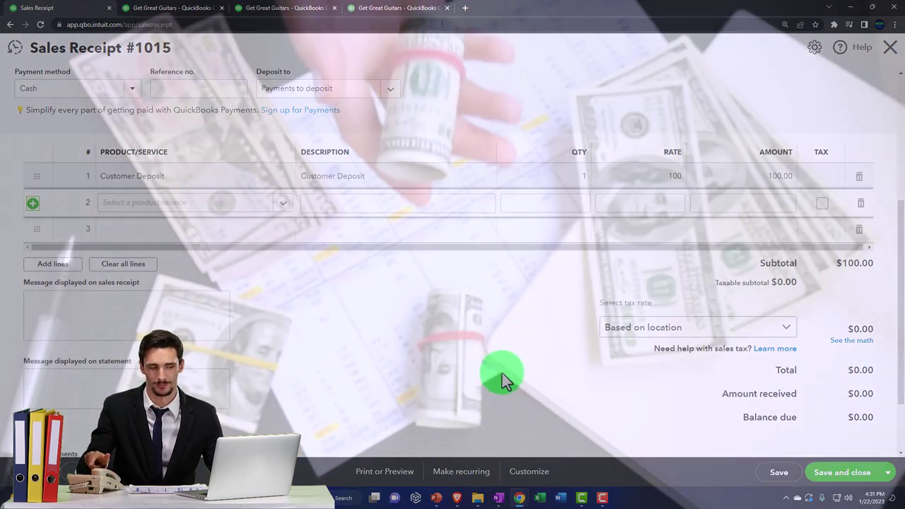
{"action": "left_click", "coordinate": [503, 377]}
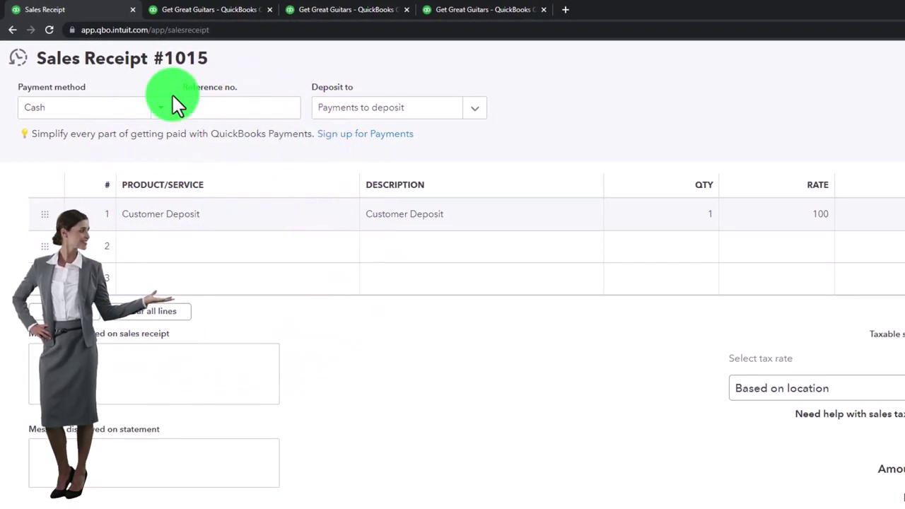
Step: Review the $100 Customer Deposit sales receipt, then save and close it
{"action": "scroll", "coordinate": [219, 192], "scroll_direction": "up", "scroll_amount": 2}
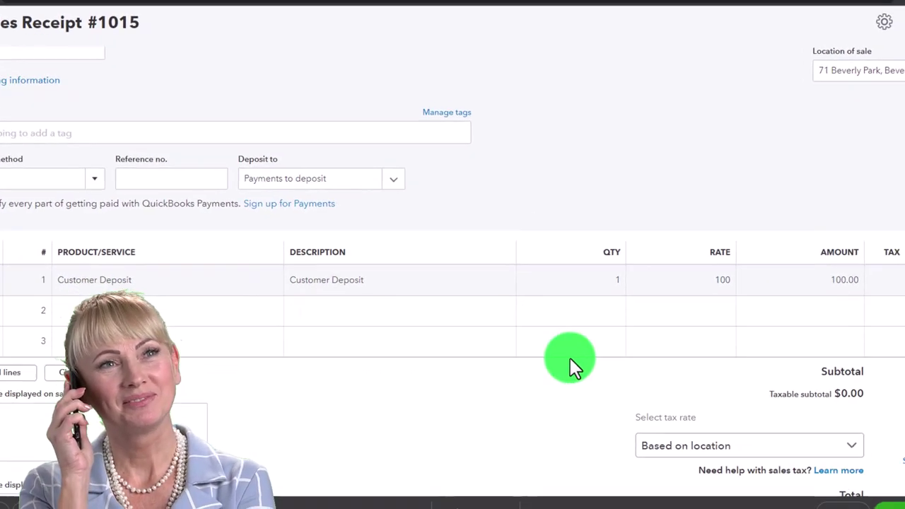
{"action": "left_click", "coordinate": [806, 474]}
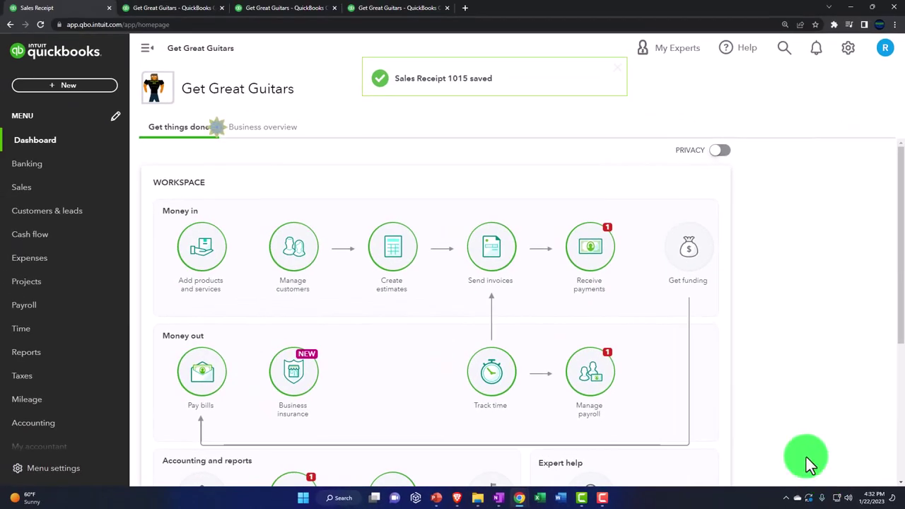
Step: Refresh the Balance Sheet report and examine the Payments to deposit balance under Other Current Assets
{"action": "left_click", "coordinate": [185, 9]}
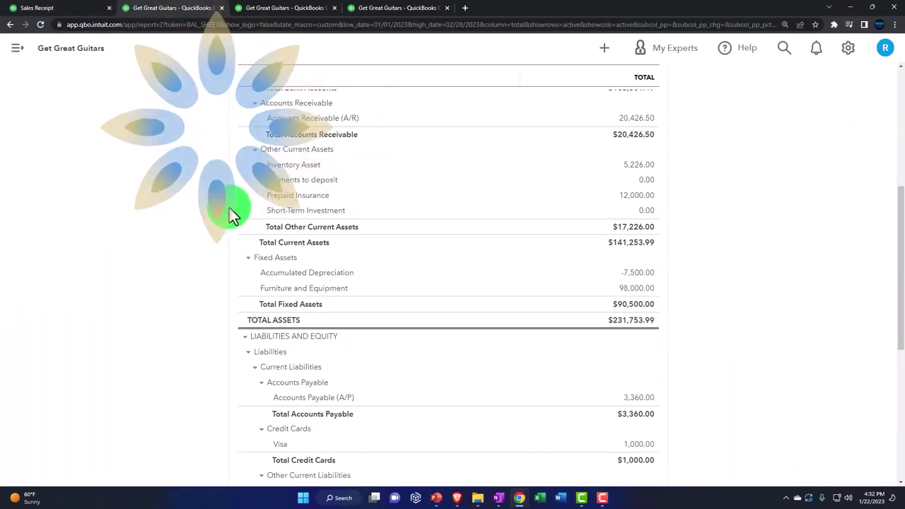
{"action": "scroll", "coordinate": [514, 285], "scroll_direction": "down", "scroll_amount": 2}
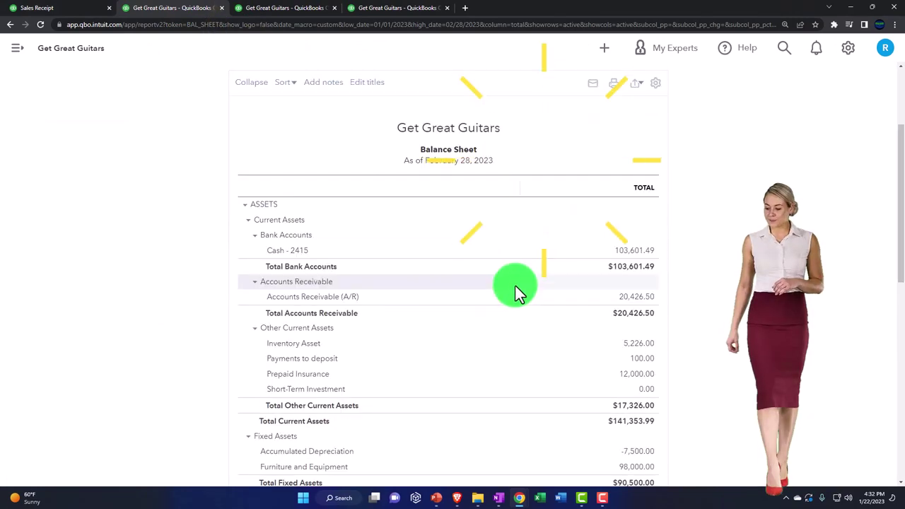
{"action": "key", "text": "ctrl+plus"}
{"action": "key", "text": "ctrl+plus"}
{"action": "key", "text": "ctrl+plus"}
{"action": "key", "text": "ctrl+plus"}
{"action": "scroll", "coordinate": [514, 285], "scroll_direction": "down", "scroll_amount": 4}
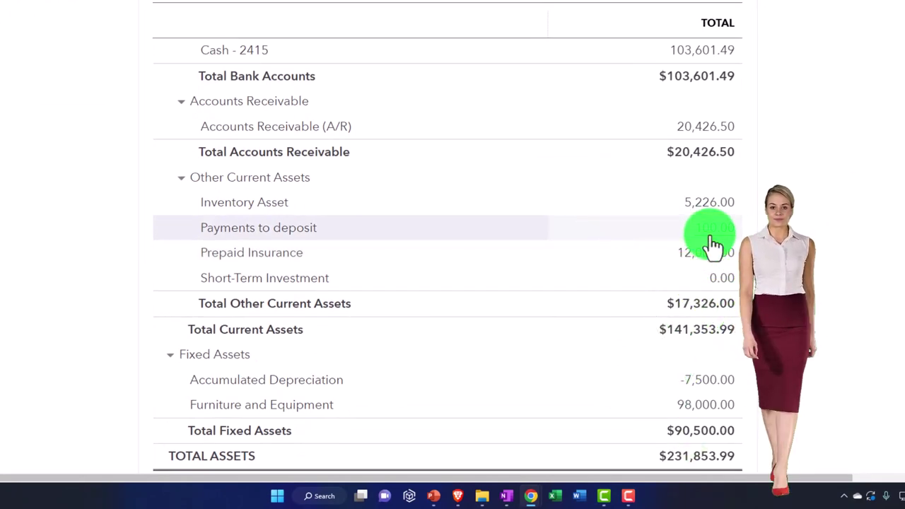
Step: Check the Unearned Revenue line under Other Current Liabilities in the Balance Sheet
{"action": "scroll", "coordinate": [712, 244], "scroll_direction": "down", "scroll_amount": 3}
{"action": "scroll", "coordinate": [713, 243], "scroll_direction": "down", "scroll_amount": 5}
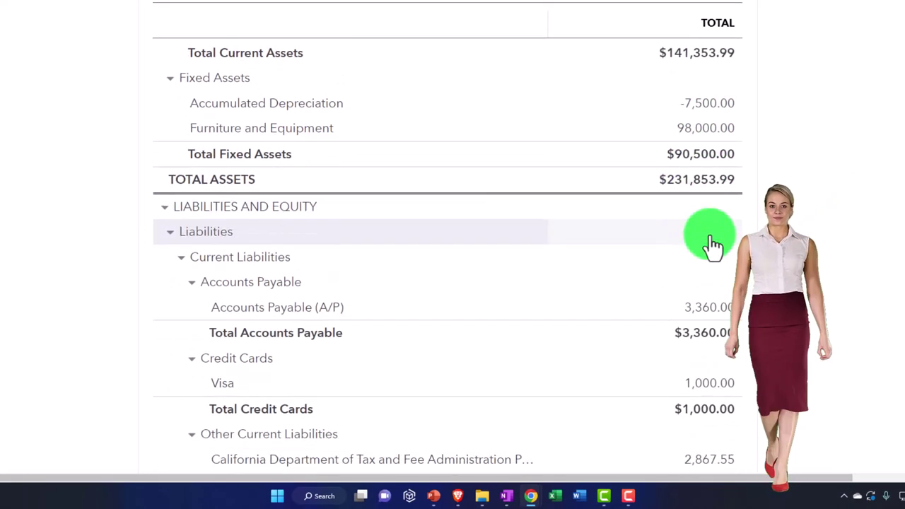
{"action": "scroll", "coordinate": [712, 244], "scroll_direction": "down", "scroll_amount": 1}
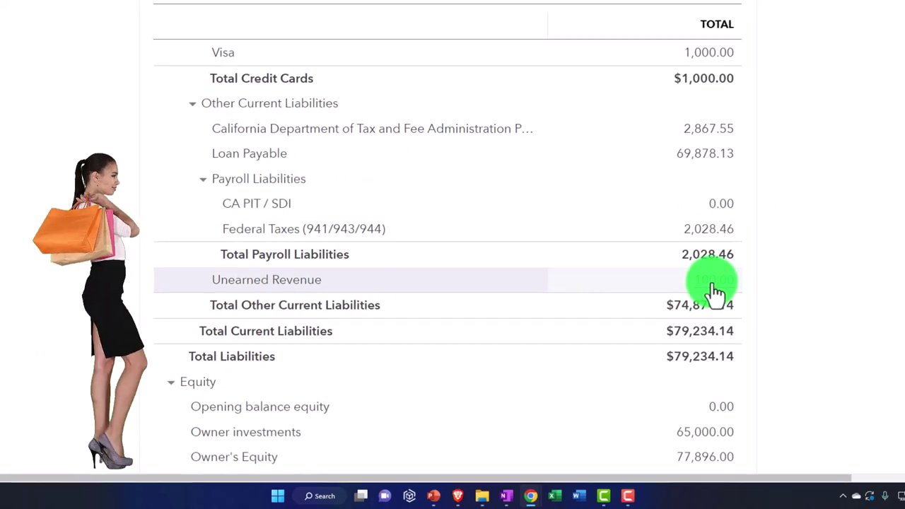
{"action": "left_click", "coordinate": [716, 290]}
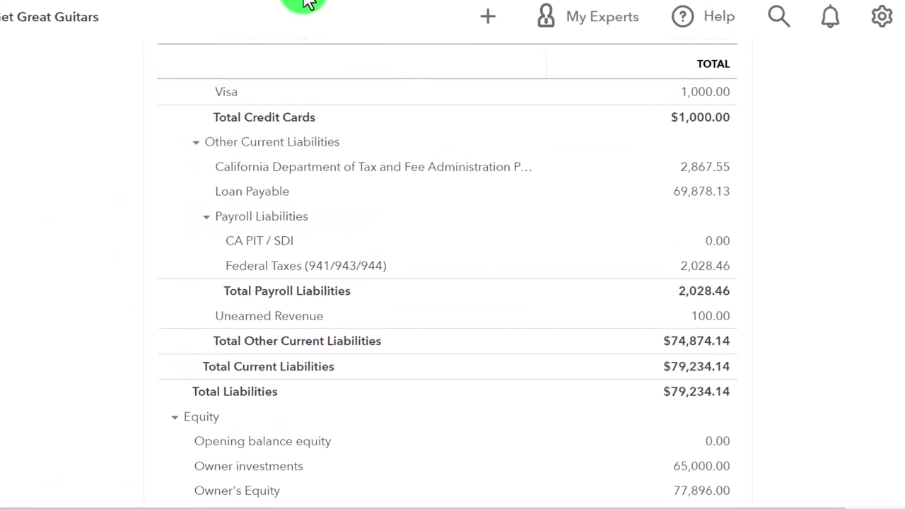
Step: Compare the deposit's effect in the Profit and Loss and Customer Balance Detail reports
{"action": "left_click", "coordinate": [297, 9]}
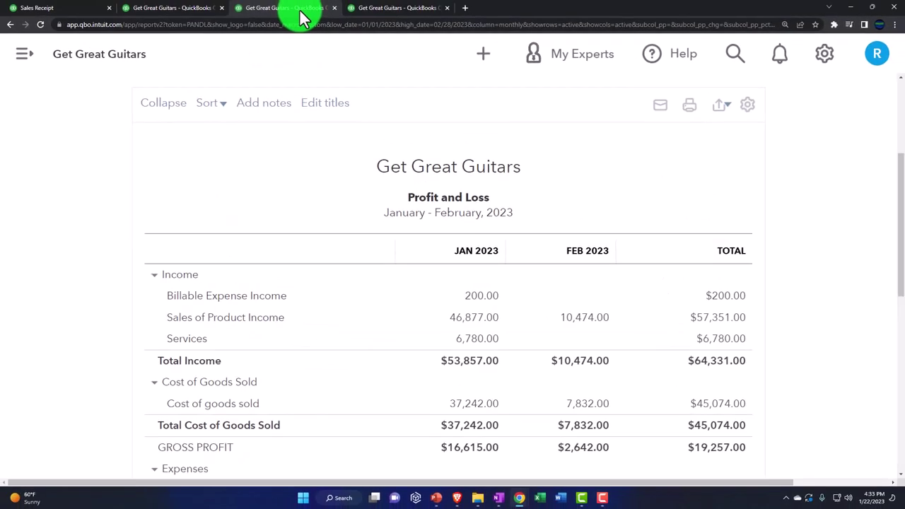
{"action": "left_click", "coordinate": [378, 8]}
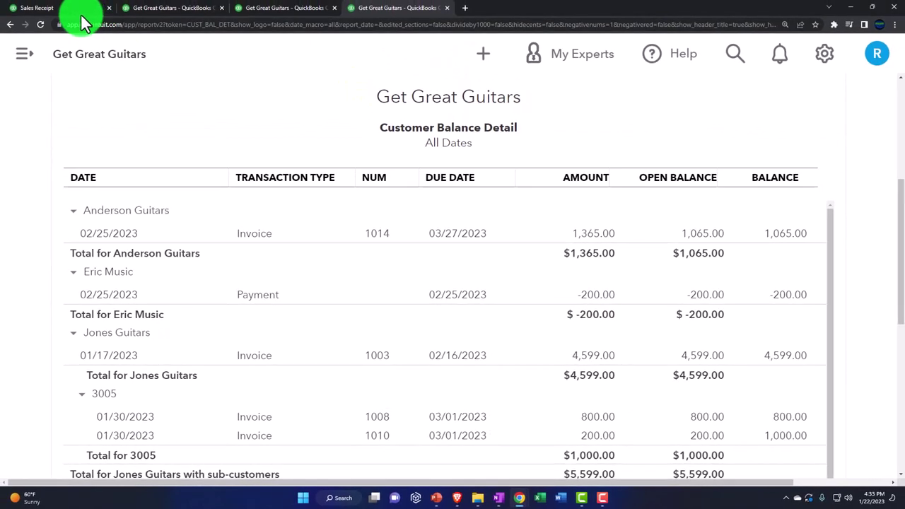
Step: Return to the Get Great Guitars workspace and show the Customers list in the Sales area
{"action": "left_click", "coordinate": [73, 14]}
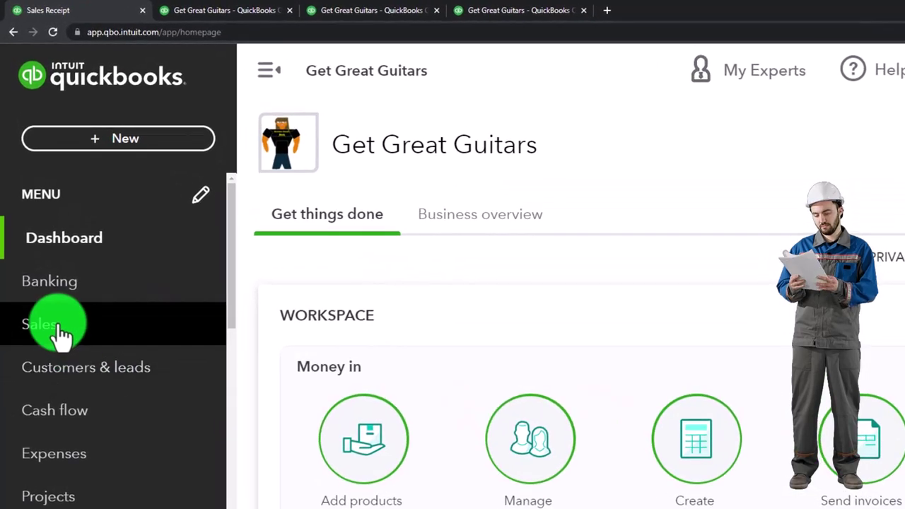
{"action": "left_click", "coordinate": [61, 332]}
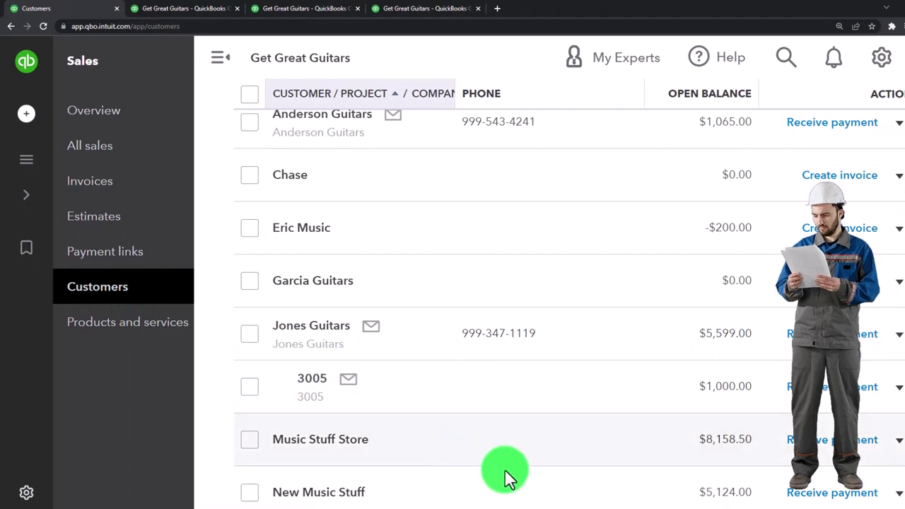
Step: Switch to the Sample Company window and look up where customers are found under Get paid & pay
{"action": "mouse_move", "coordinate": [554, 497]}
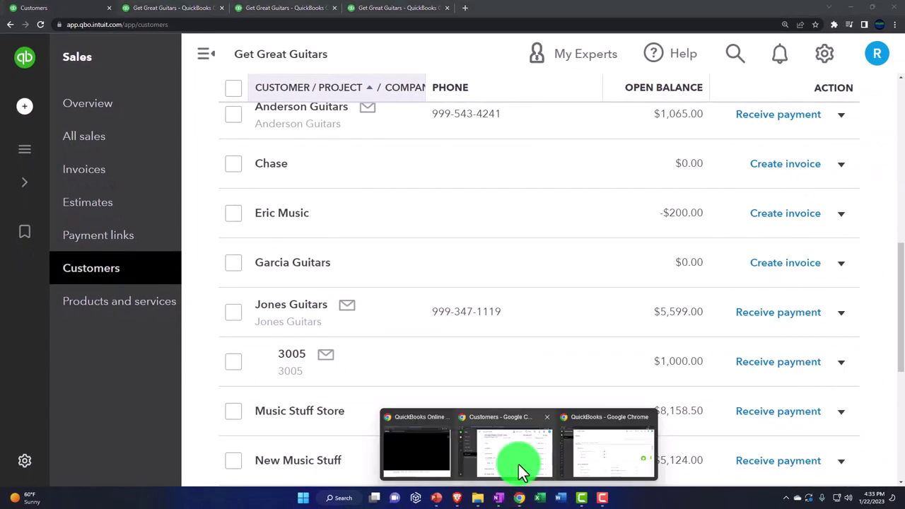
{"action": "left_click", "coordinate": [597, 456]}
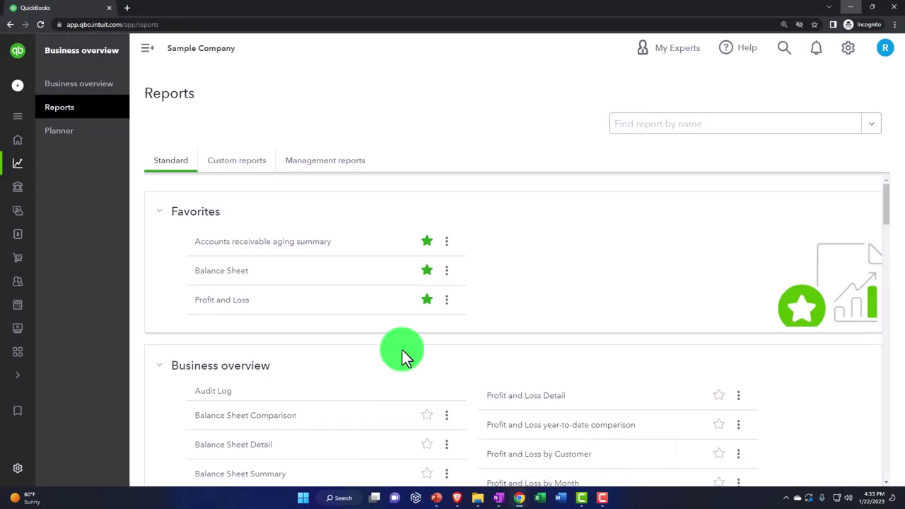
{"action": "left_click", "coordinate": [36, 175]}
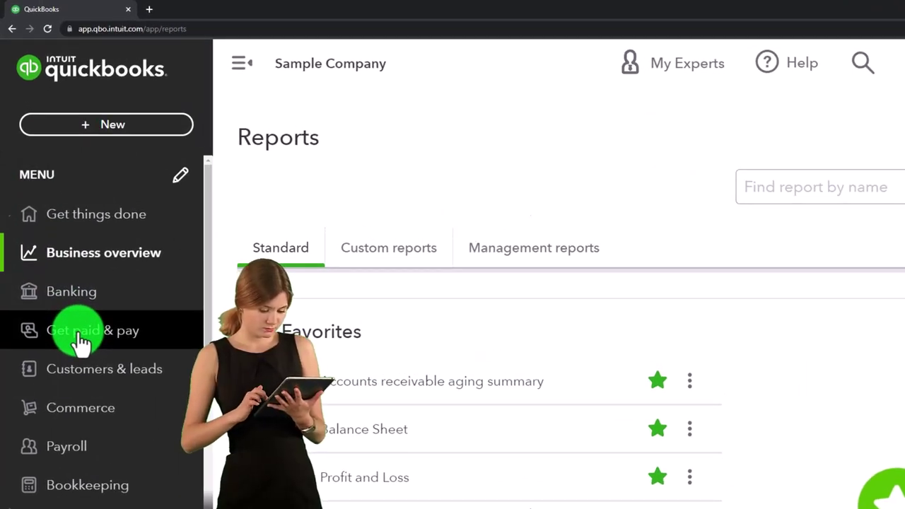
{"action": "left_click", "coordinate": [82, 339]}
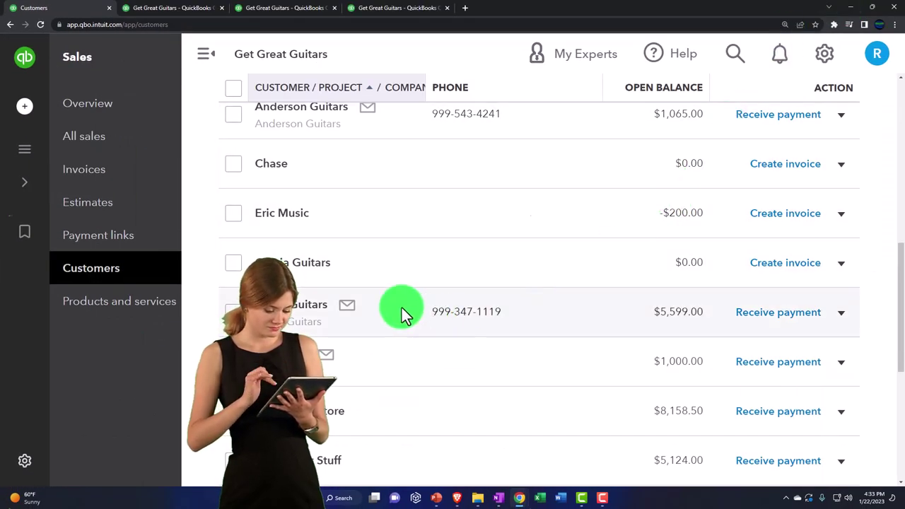
Step: Open Anderson Guitars from the Get Great Guitars customer list and review its invoice, estimate and payment transactions
{"action": "left_click", "coordinate": [209, 58]}
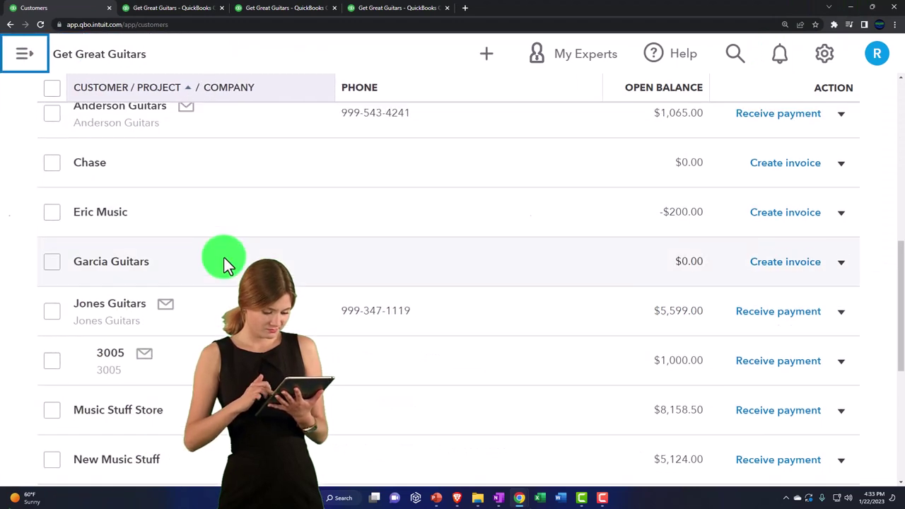
{"action": "scroll", "coordinate": [221, 258], "scroll_direction": "up", "scroll_amount": 3}
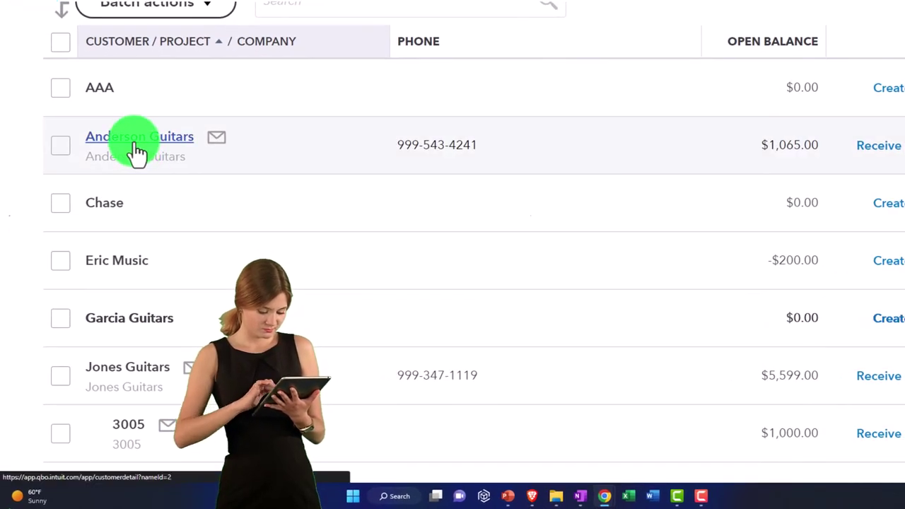
{"action": "left_click", "coordinate": [136, 150]}
{"action": "scroll", "coordinate": [452, 244], "scroll_direction": "down", "scroll_amount": 3}
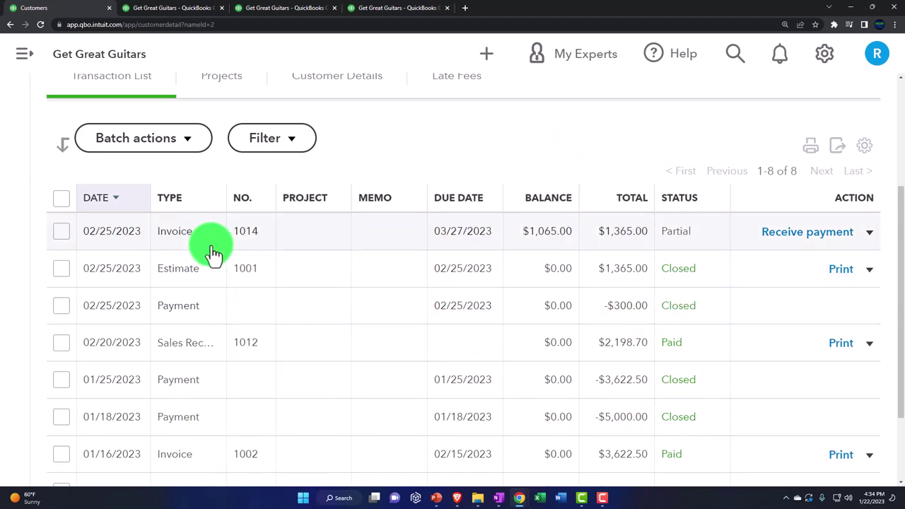
{"action": "scroll", "coordinate": [213, 252], "scroll_direction": "up", "scroll_amount": 3}
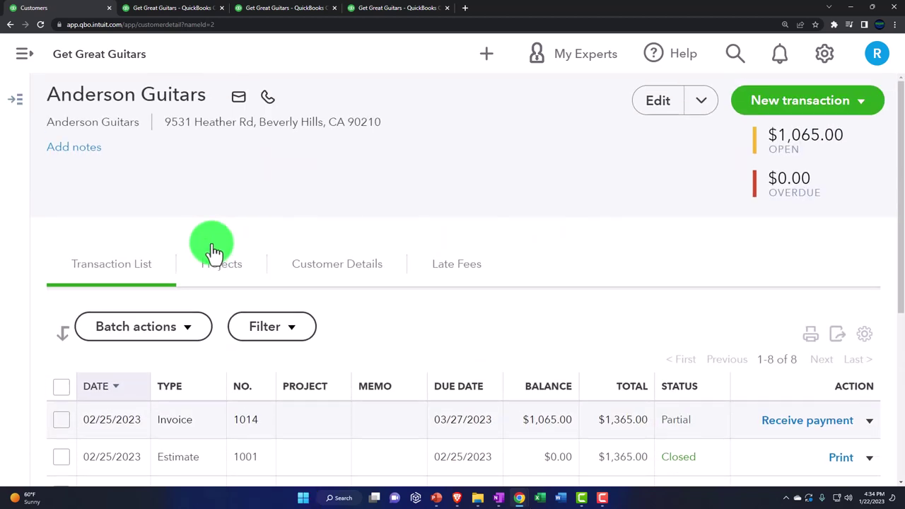
Step: Open the Sam The Guitar Man customer record and examine its unapplied payment and open invoice
{"action": "left_click", "coordinate": [21, 99]}
{"action": "scroll", "coordinate": [113, 290], "scroll_direction": "down", "scroll_amount": 3}
{"action": "scroll", "coordinate": [113, 293], "scroll_direction": "up", "scroll_amount": 1}
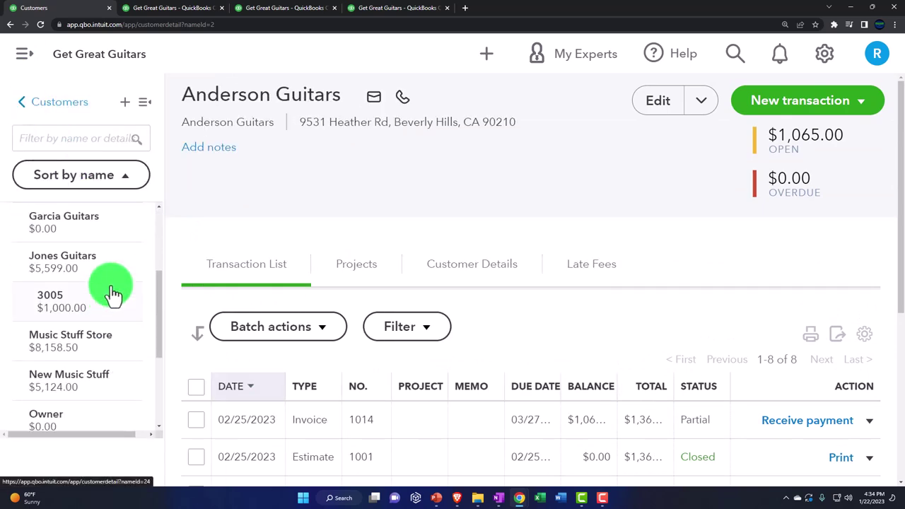
{"action": "scroll", "coordinate": [113, 293], "scroll_direction": "down", "scroll_amount": 2}
{"action": "scroll", "coordinate": [113, 293], "scroll_direction": "down", "scroll_amount": 2}
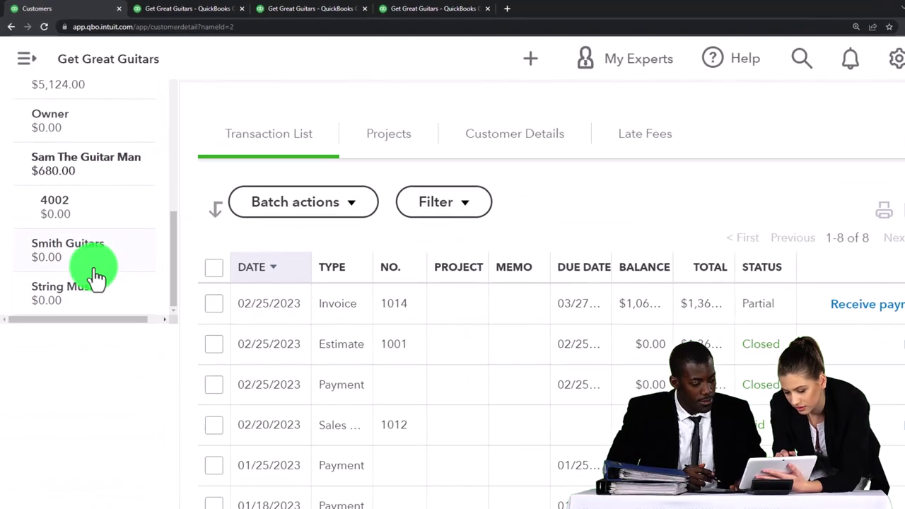
{"action": "left_click", "coordinate": [81, 207]}
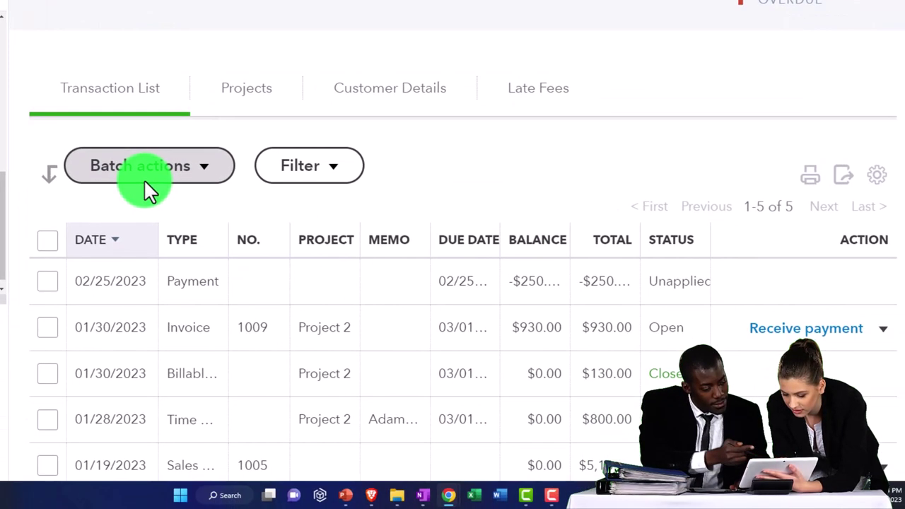
{"action": "scroll", "coordinate": [145, 184], "scroll_direction": "down", "scroll_amount": 3}
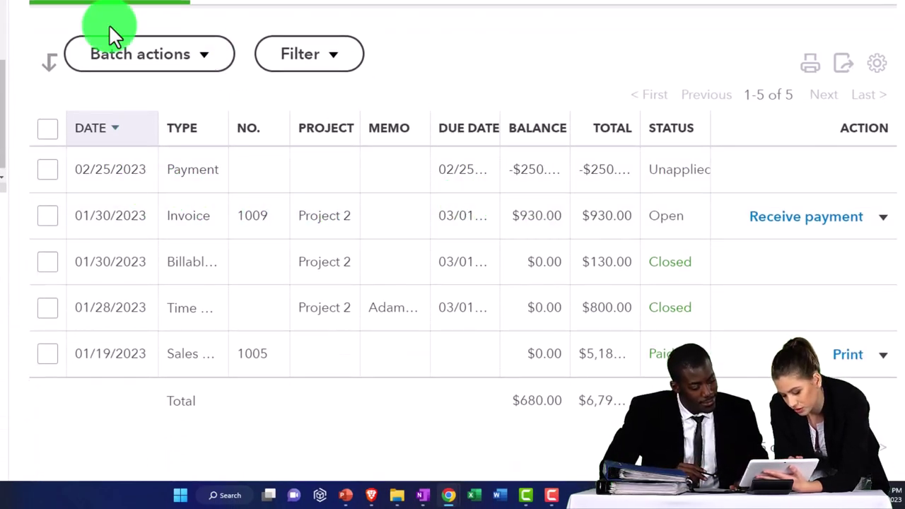
{"action": "scroll", "coordinate": [92, 71], "scroll_direction": "up", "scroll_amount": 3}
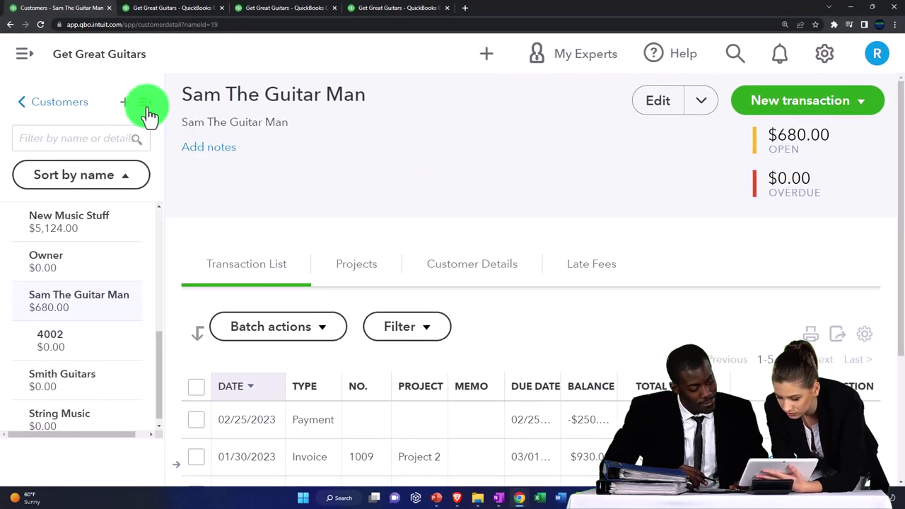
{"action": "left_click", "coordinate": [147, 108]}
{"action": "scroll", "coordinate": [368, 346], "scroll_direction": "down", "scroll_amount": 2}
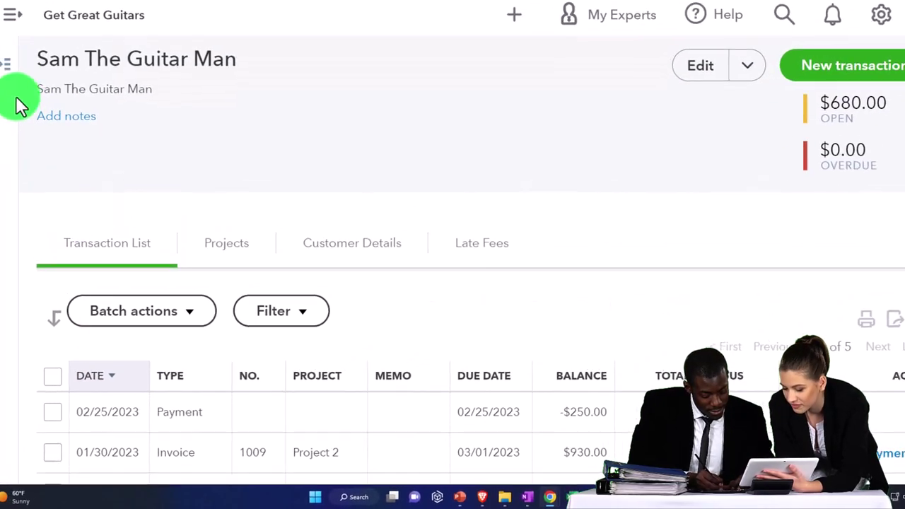
Step: Open the String Music customer record and review its sales receipts and estimate
{"action": "left_click", "coordinate": [8, 67]}
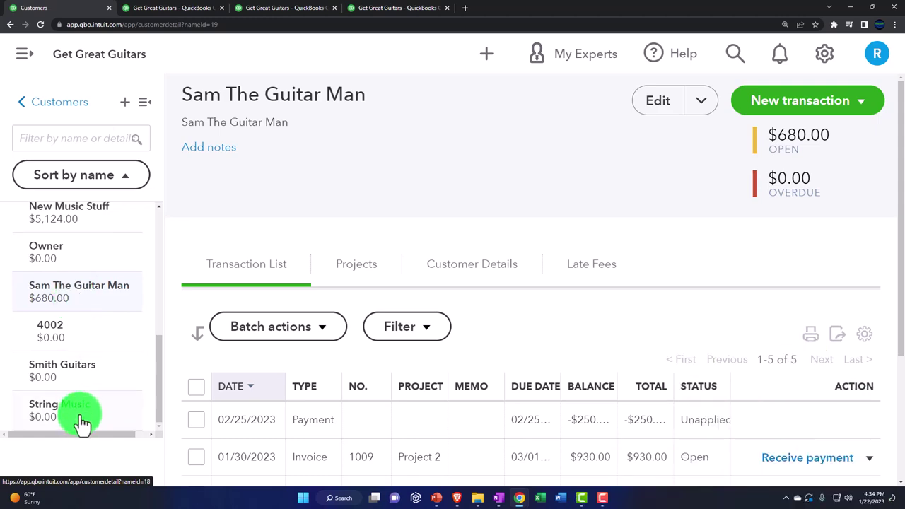
{"action": "left_click", "coordinate": [143, 106]}
{"action": "scroll", "coordinate": [212, 356], "scroll_direction": "down", "scroll_amount": 2}
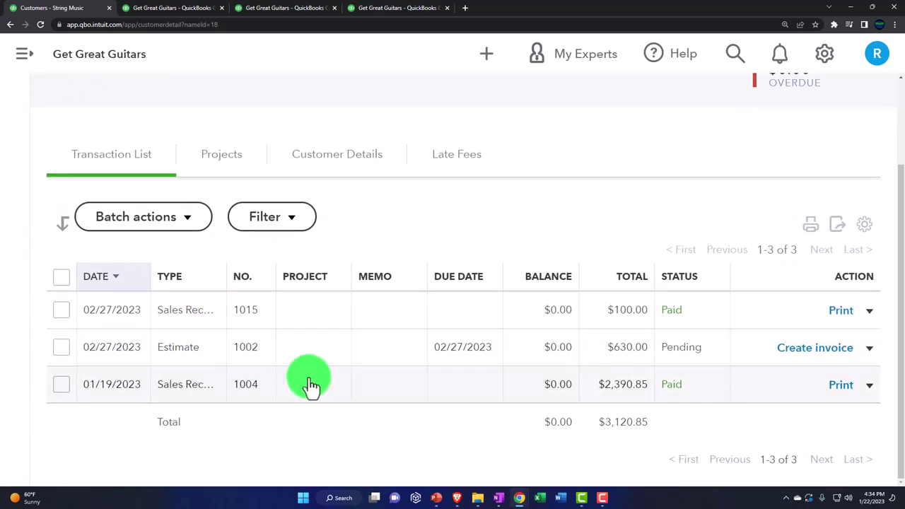
{"action": "left_click", "coordinate": [318, 385]}
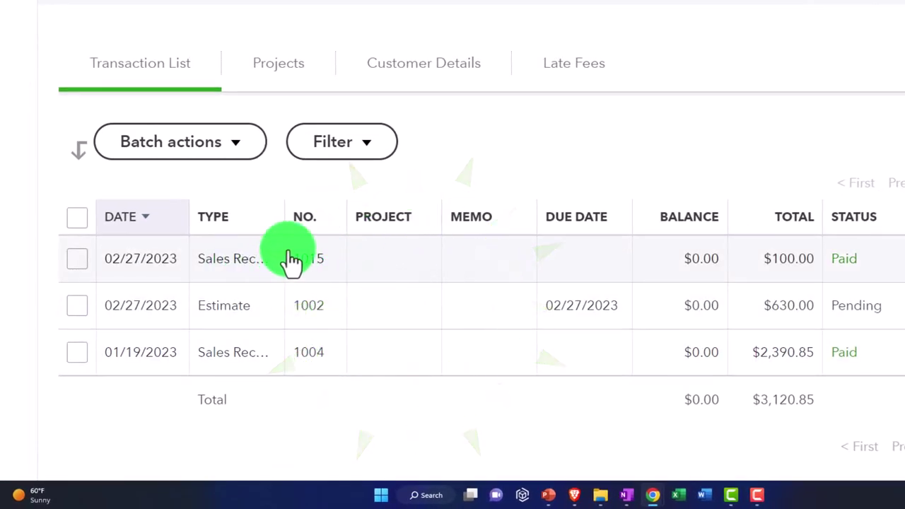
Step: Widen the Type column in String Music's transaction list and sort the transactions by date, newest first
{"action": "left_click", "coordinate": [288, 225]}
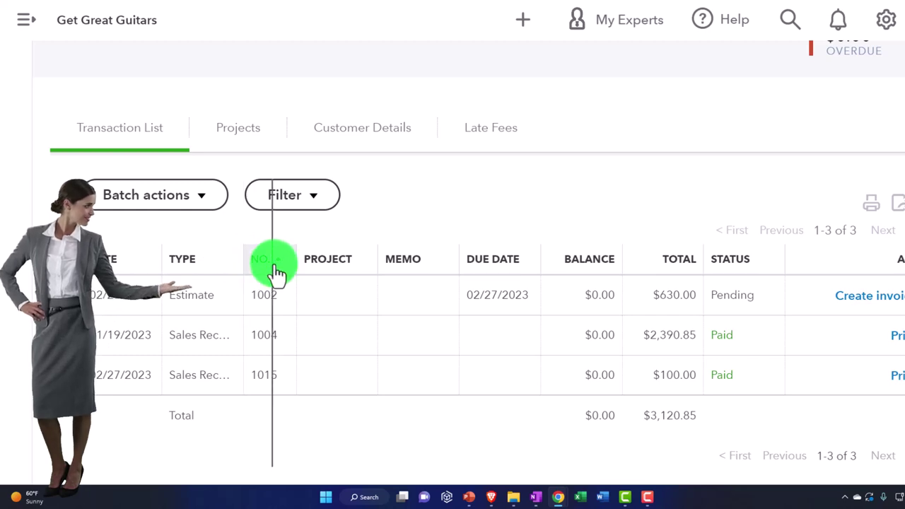
{"action": "left_click_drag", "start_coordinate": [283, 272], "coordinate": [279, 269]}
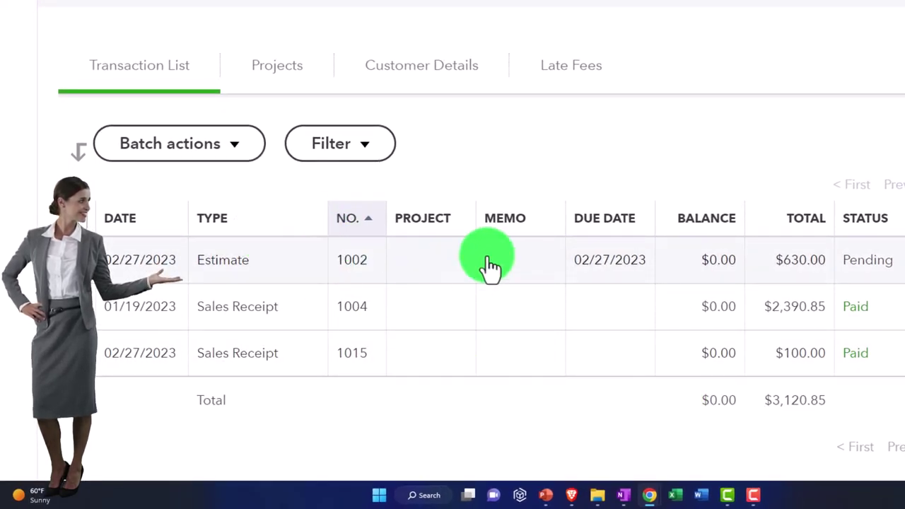
{"action": "left_click", "coordinate": [154, 226]}
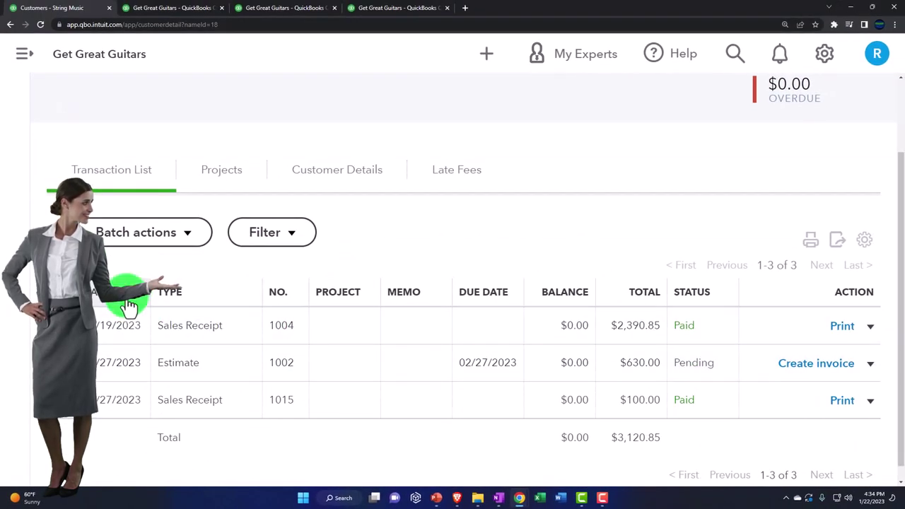
{"action": "left_click", "coordinate": [123, 301]}
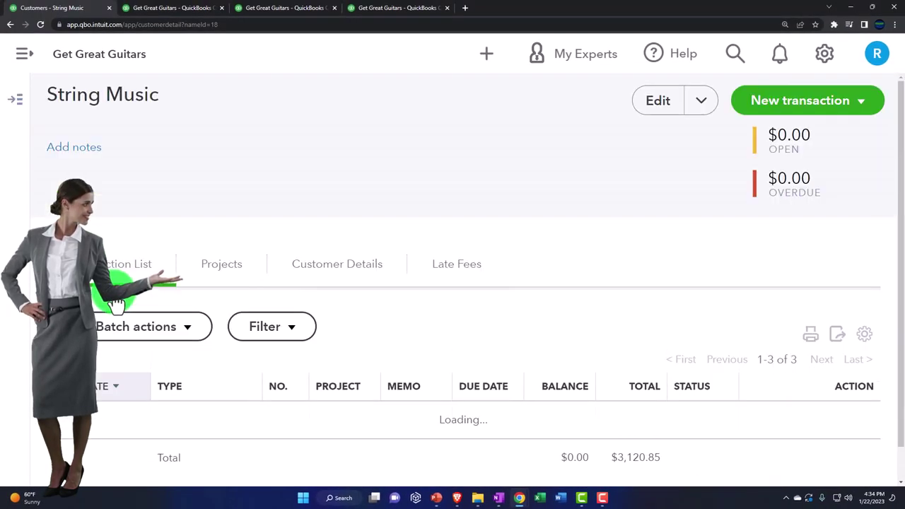
Step: Locate the invoice-creation action for estimate 1002 in String Music's transaction list
{"action": "scroll", "coordinate": [198, 339], "scroll_direction": "down", "scroll_amount": 1}
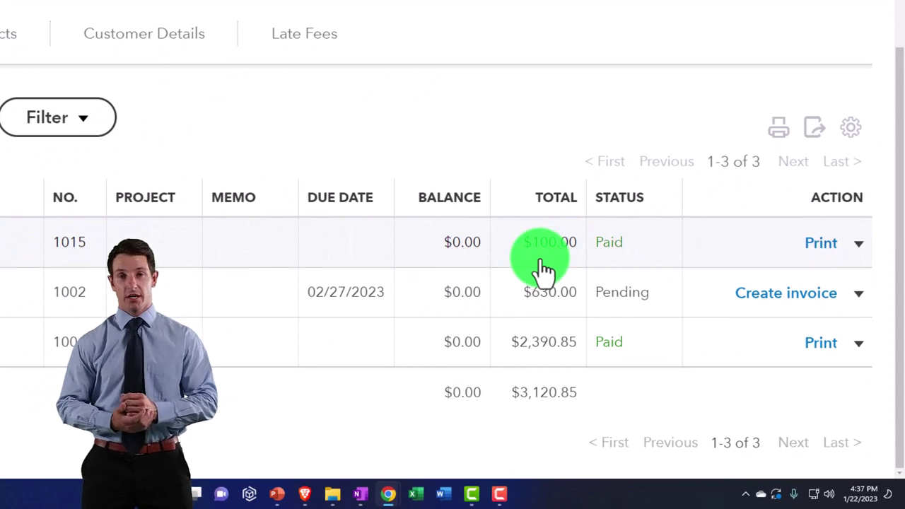
{"action": "left_click", "coordinate": [650, 297]}
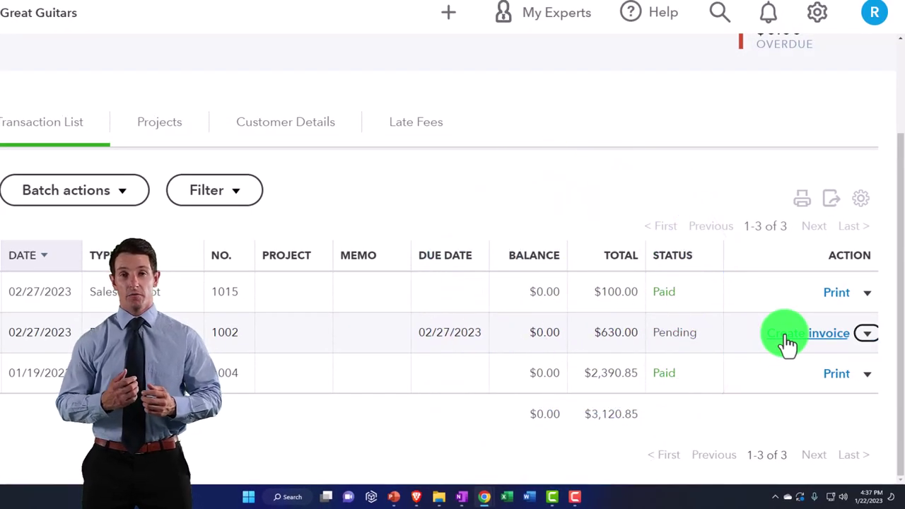
Step: Create an invoice from String Music's estimate 1002, review its item line and open the second line's product/service entry
{"action": "left_click", "coordinate": [783, 333]}
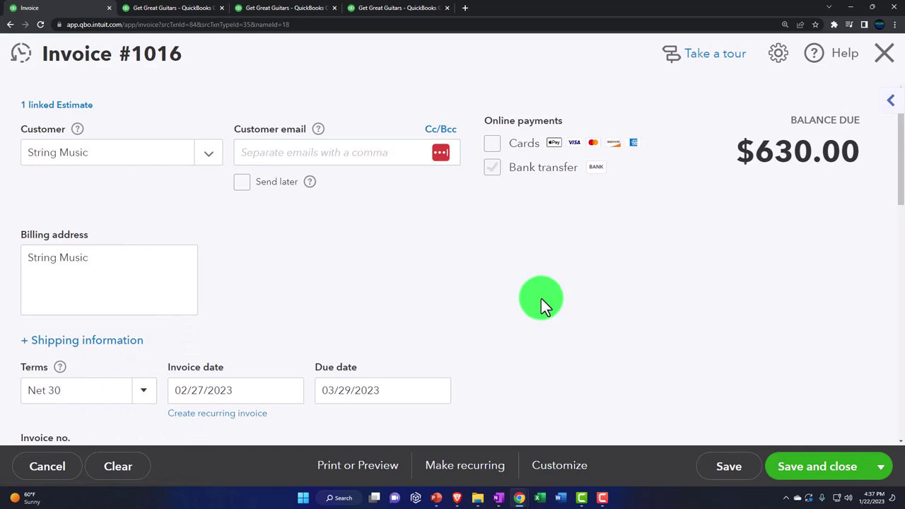
{"action": "scroll", "coordinate": [541, 298], "scroll_direction": "down", "scroll_amount": 2}
{"action": "scroll", "coordinate": [559, 297], "scroll_direction": "down", "scroll_amount": 4}
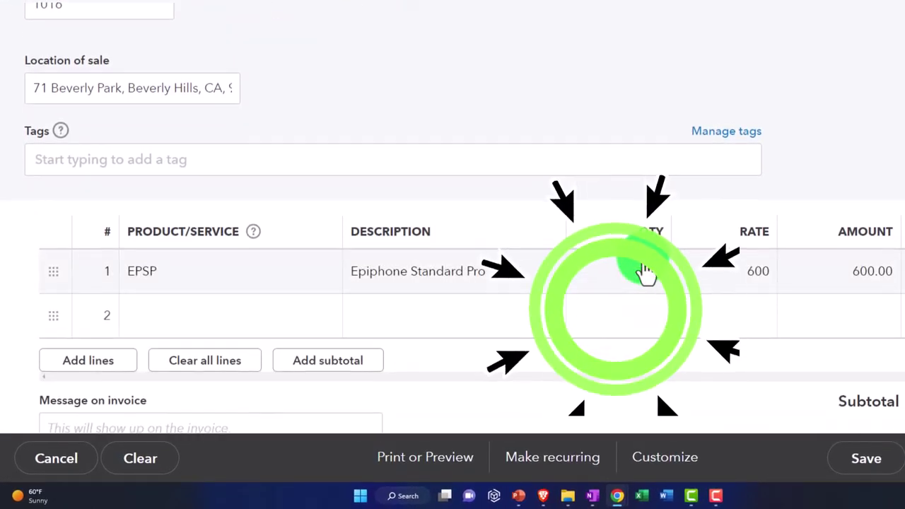
{"action": "scroll", "coordinate": [646, 272], "scroll_direction": "down", "scroll_amount": 1}
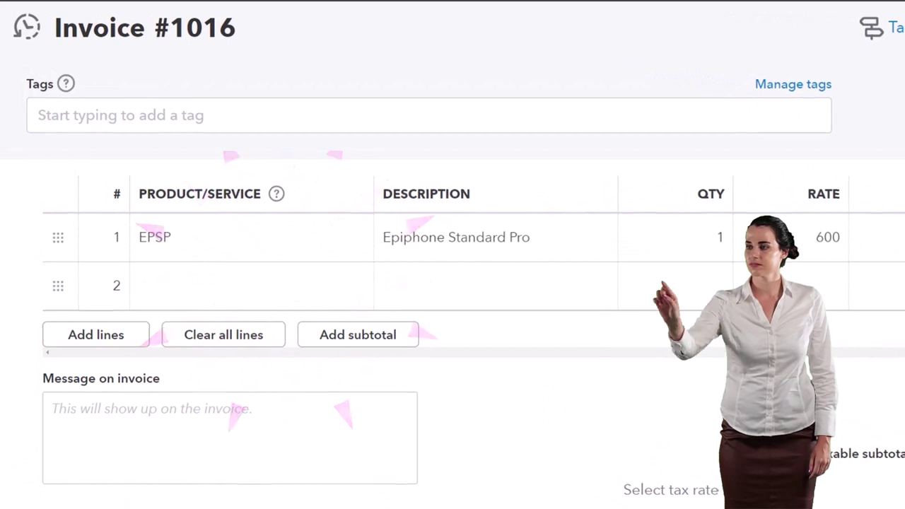
{"action": "left_click", "coordinate": [771, 468]}
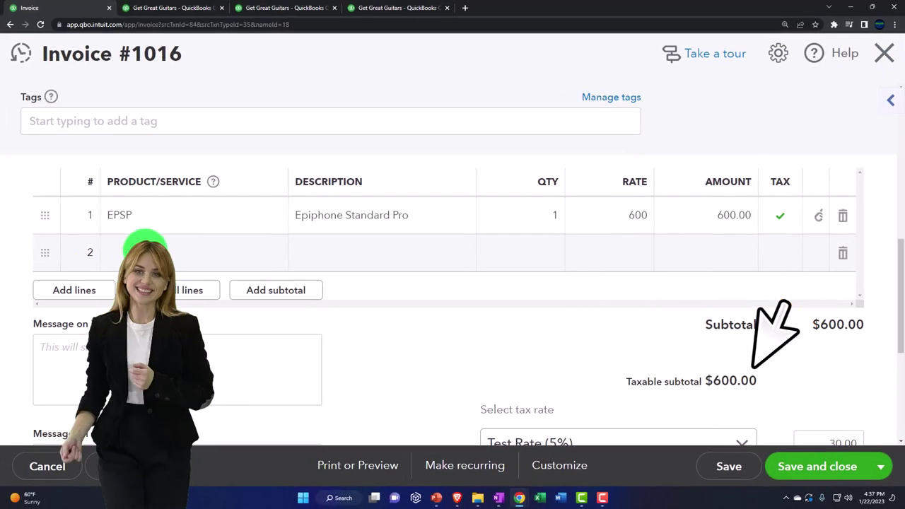
{"action": "left_click", "coordinate": [145, 251]}
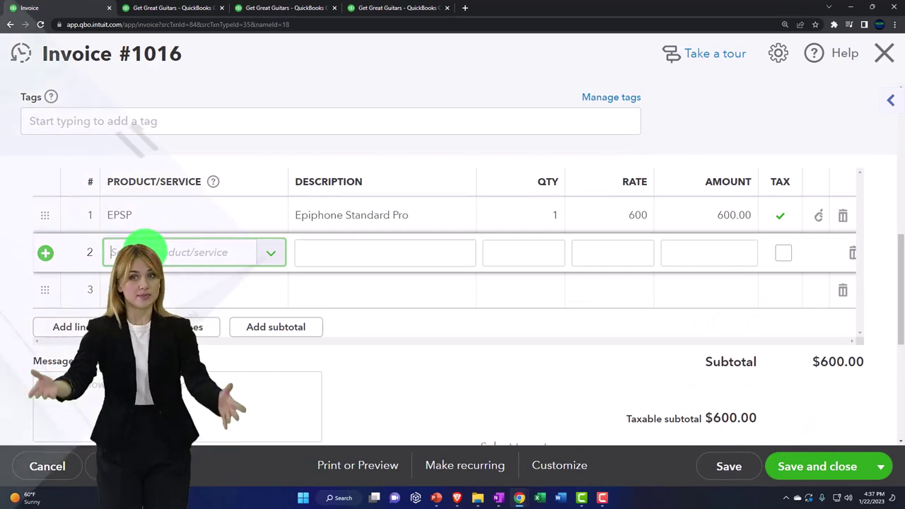
{"action": "type", "text": "u"}
{"action": "key", "text": "BackSpace"}
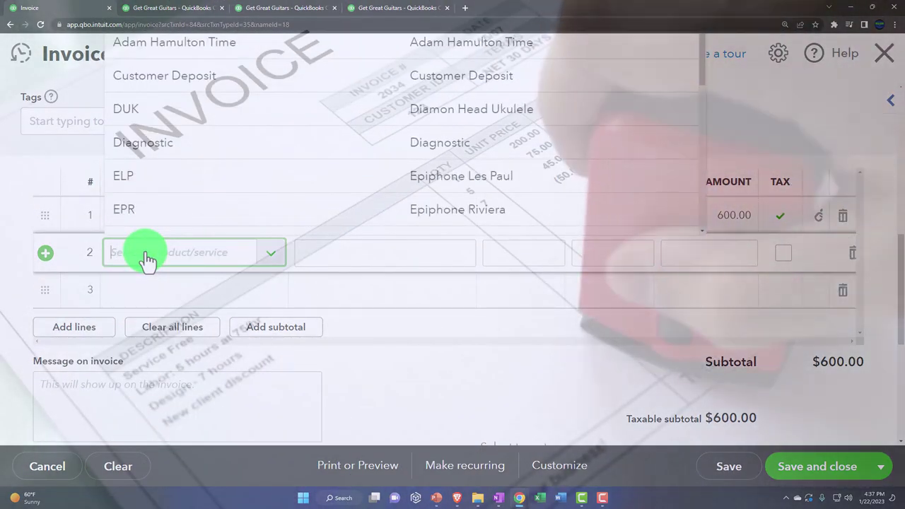
{"action": "type", "text": "un"}
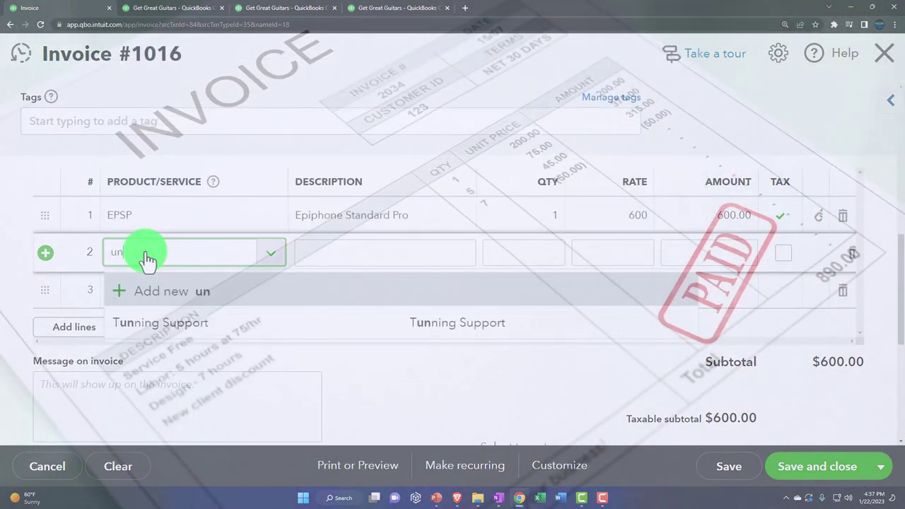
{"action": "type", "text": "de"}
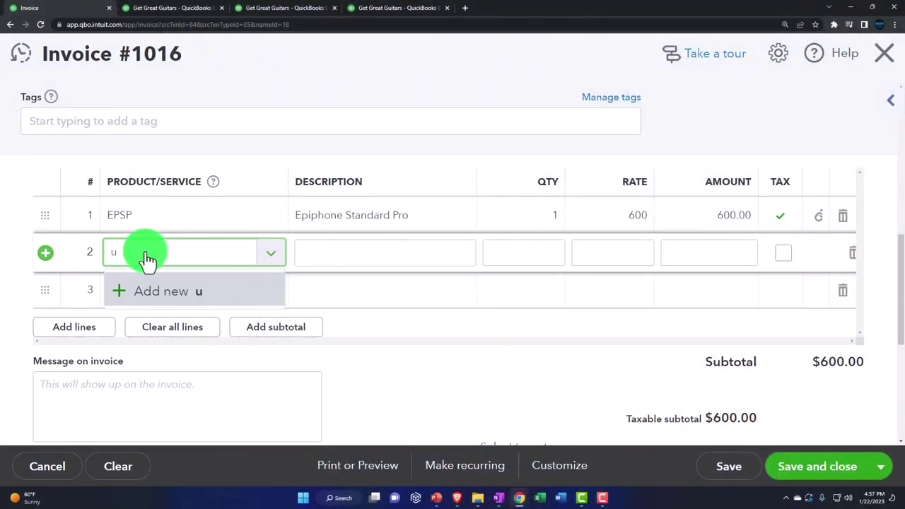
{"action": "key", "text": "BackSpace"}
{"action": "type", "text": "Un"}
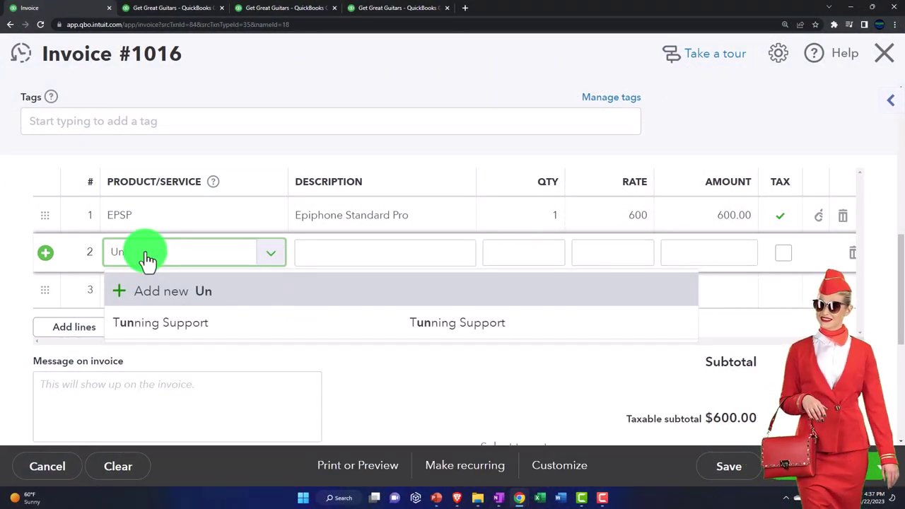
{"action": "key", "text": "BackSpace"}
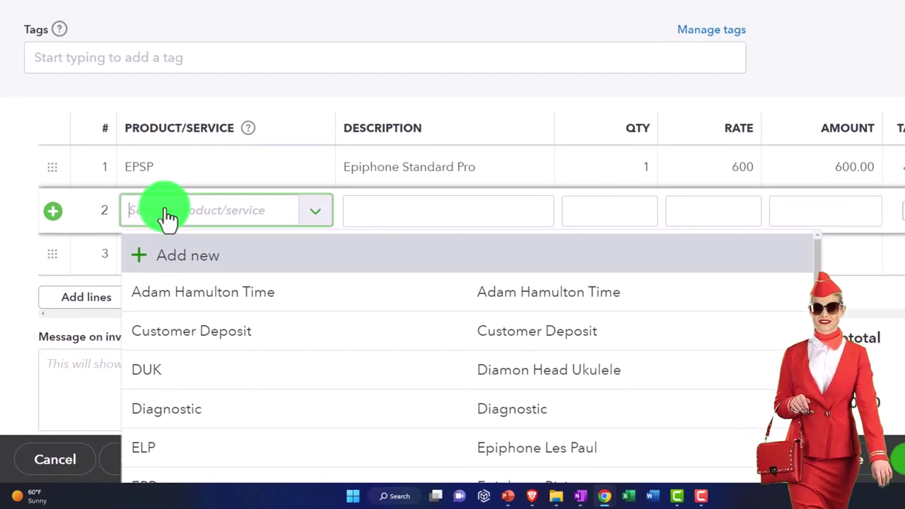
{"action": "key", "text": "Escape"}
Step: Add the Customer Deposit item on the invoice's second line with a rate of -100, leaving it non-taxable
{"action": "type", "text": "cus"}
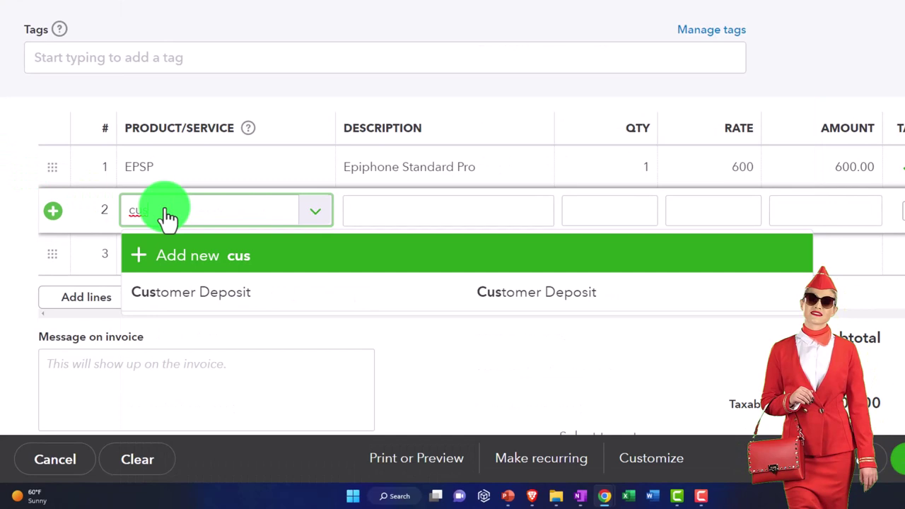
{"action": "key", "text": "Down"}
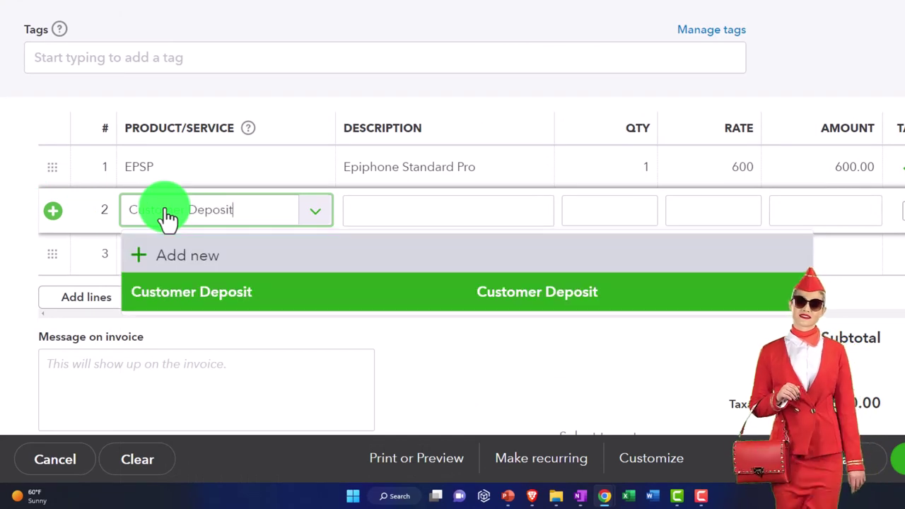
{"action": "key", "text": "Tab"}
{"action": "key", "text": "Tab"}
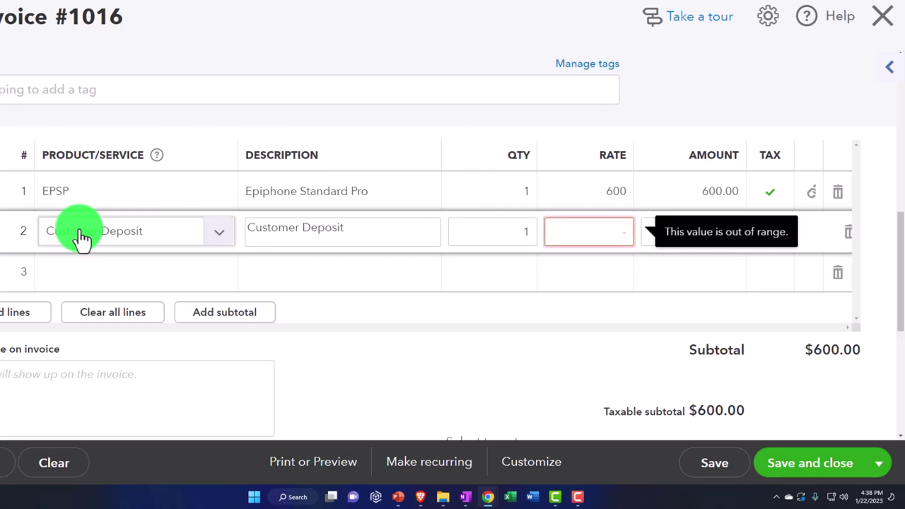
{"action": "type", "text": "-100"}
{"action": "key", "text": "Tab"}
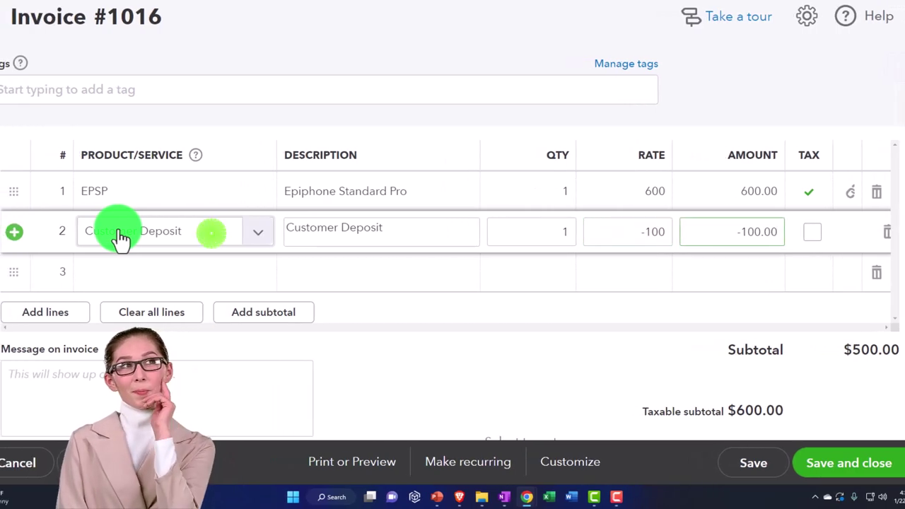
{"action": "key", "text": "Tab"}
{"action": "key", "text": "Tab"}
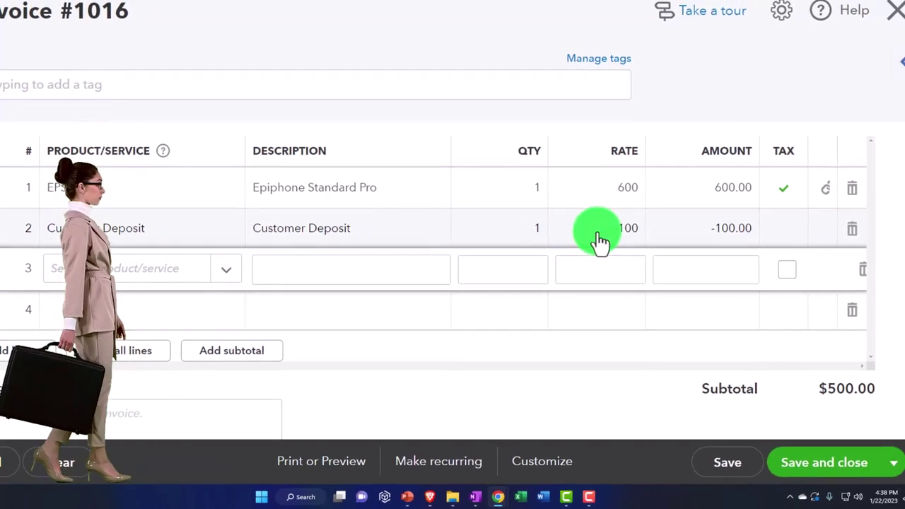
Step: Examine how the deposit line affects the invoice's subtotal, taxable subtotal, sales tax and balance due
{"action": "left_click", "coordinate": [590, 246]}
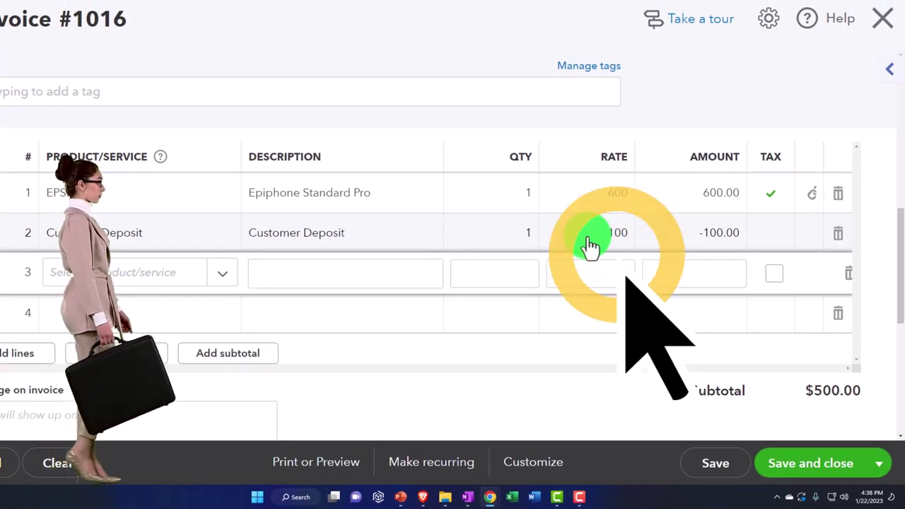
{"action": "scroll", "coordinate": [590, 245], "scroll_direction": "down", "scroll_amount": 1}
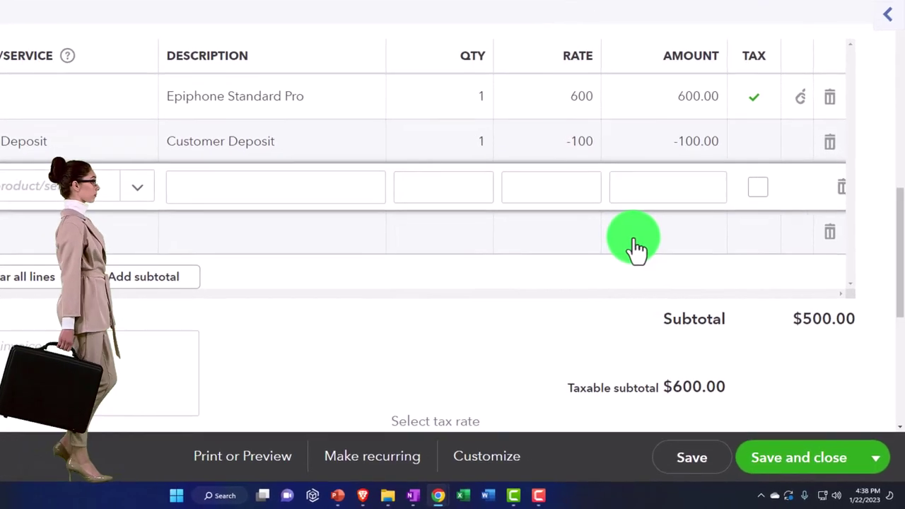
{"action": "scroll", "coordinate": [636, 247], "scroll_direction": "down", "scroll_amount": 4}
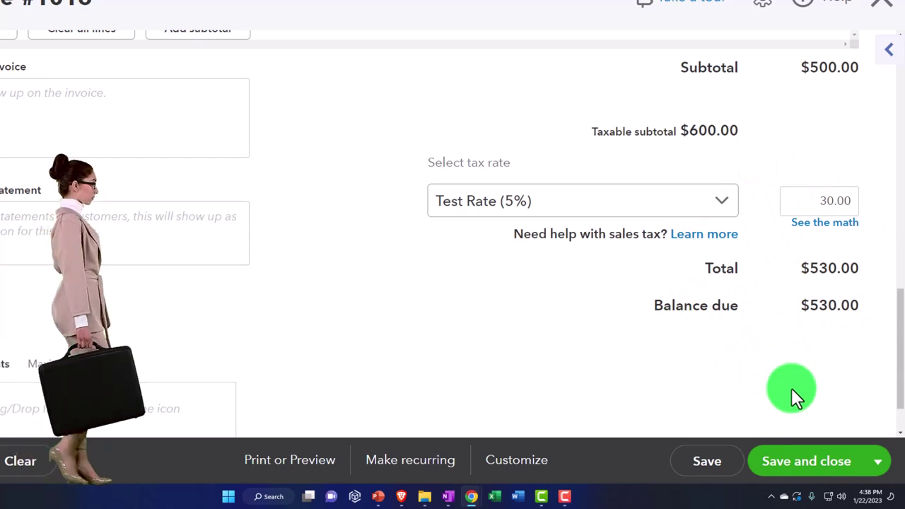
{"action": "scroll", "coordinate": [790, 388], "scroll_direction": "up", "scroll_amount": 3}
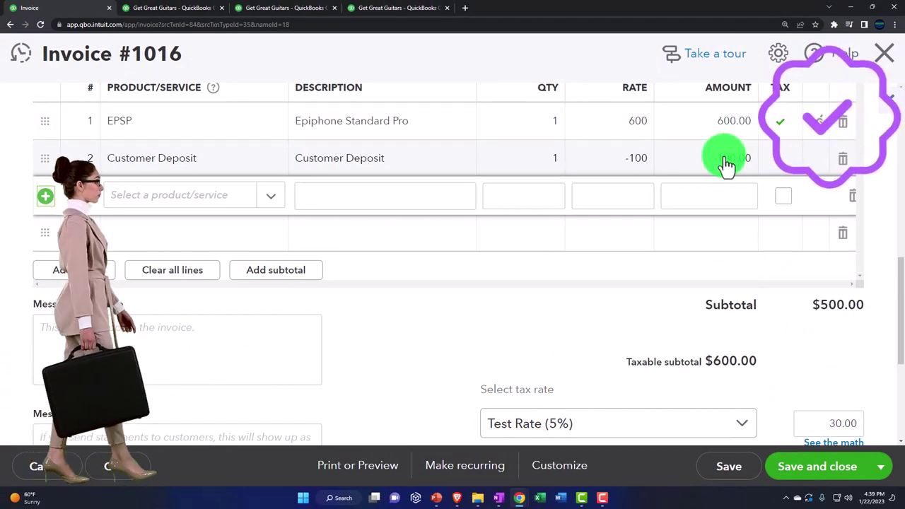
{"action": "scroll", "coordinate": [728, 163], "scroll_direction": "down", "scroll_amount": 2}
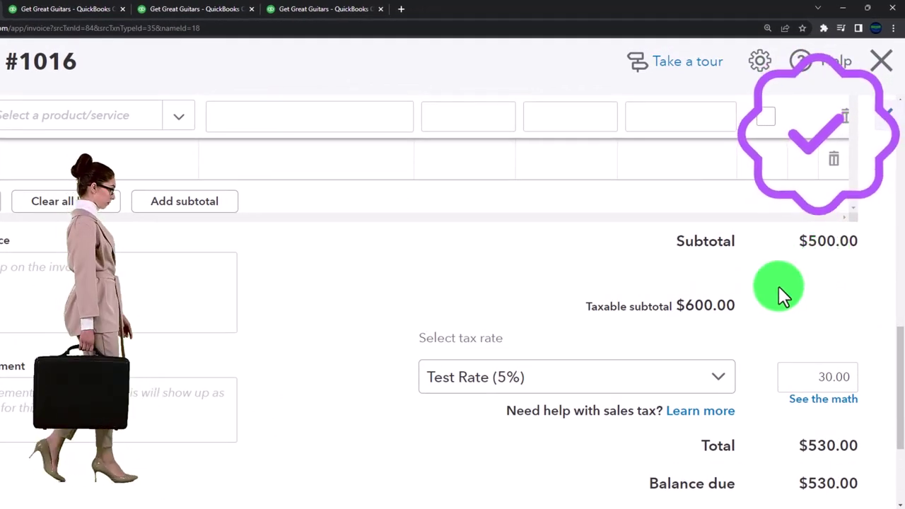
{"action": "scroll", "coordinate": [770, 293], "scroll_direction": "down", "scroll_amount": 2}
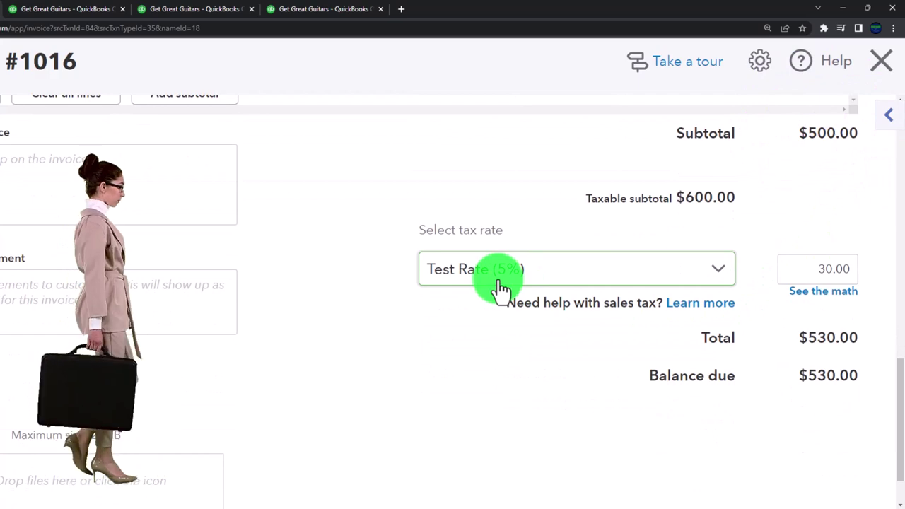
{"action": "scroll", "coordinate": [499, 288], "scroll_direction": "up", "scroll_amount": 2}
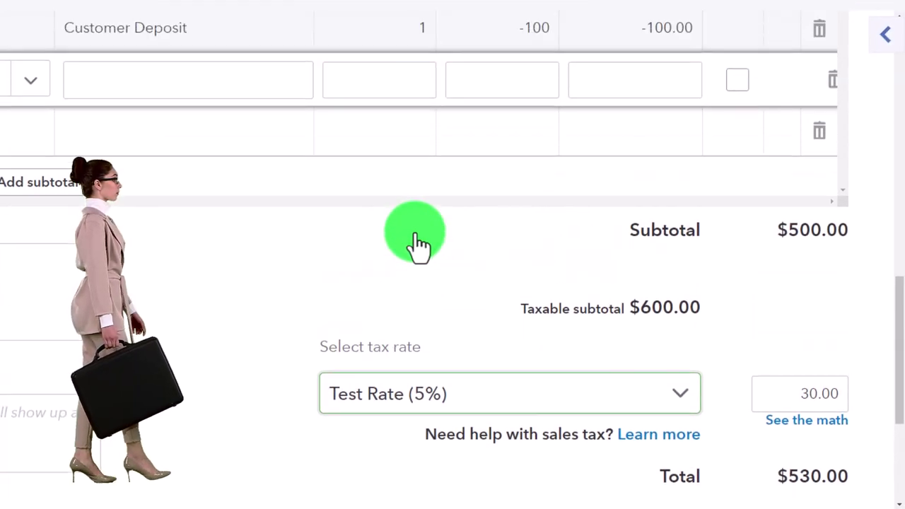
{"action": "scroll", "coordinate": [416, 240], "scroll_direction": "up", "scroll_amount": 3}
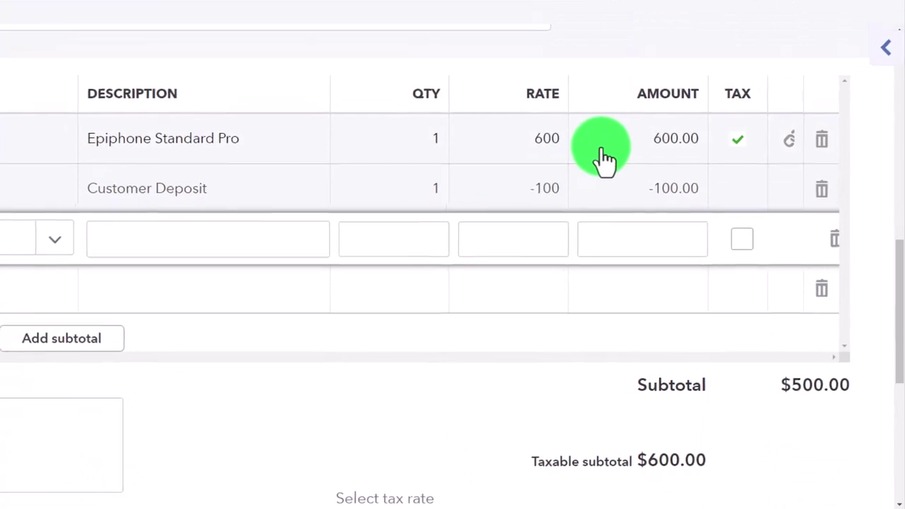
{"action": "scroll", "coordinate": [622, 184], "scroll_direction": "down", "scroll_amount": 3}
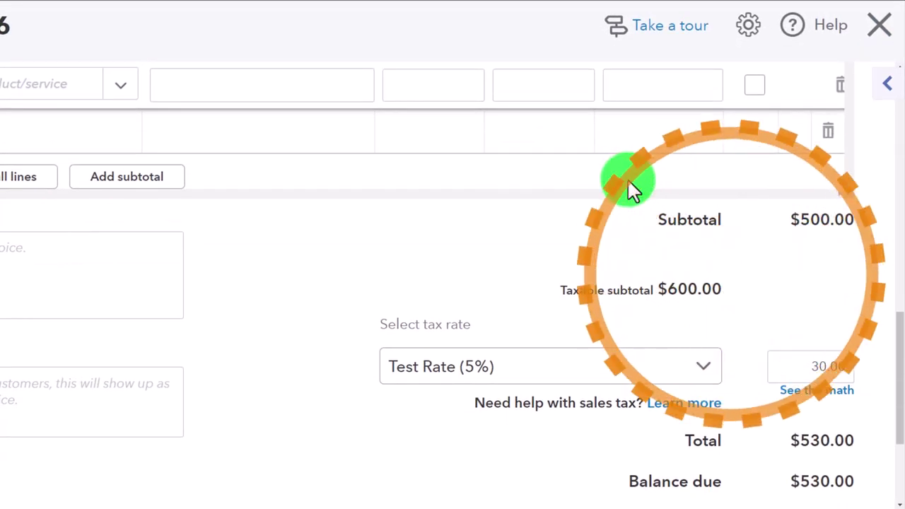
{"action": "scroll", "coordinate": [629, 194], "scroll_direction": "up", "scroll_amount": 2}
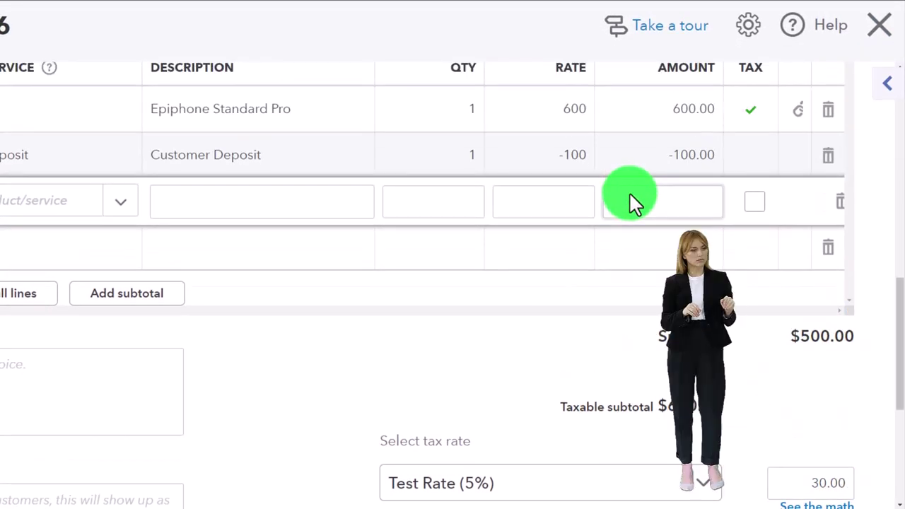
{"action": "scroll", "coordinate": [629, 195], "scroll_direction": "down", "scroll_amount": 2}
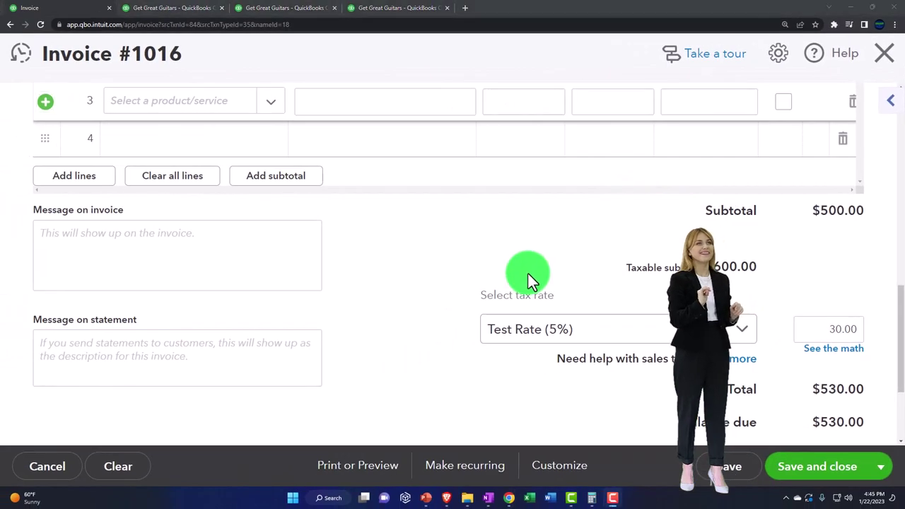
{"action": "scroll", "coordinate": [529, 279], "scroll_direction": "down", "scroll_amount": 1}
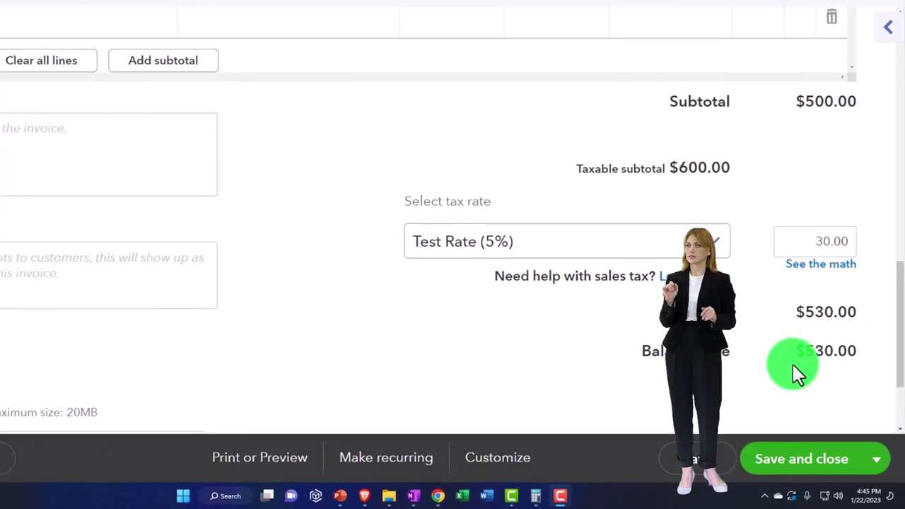
Step: Compare the Customer Deposit and EPSP lines with the sales tax and totals, and review the invoice's header details
{"action": "scroll", "coordinate": [793, 363], "scroll_direction": "up", "scroll_amount": 3}
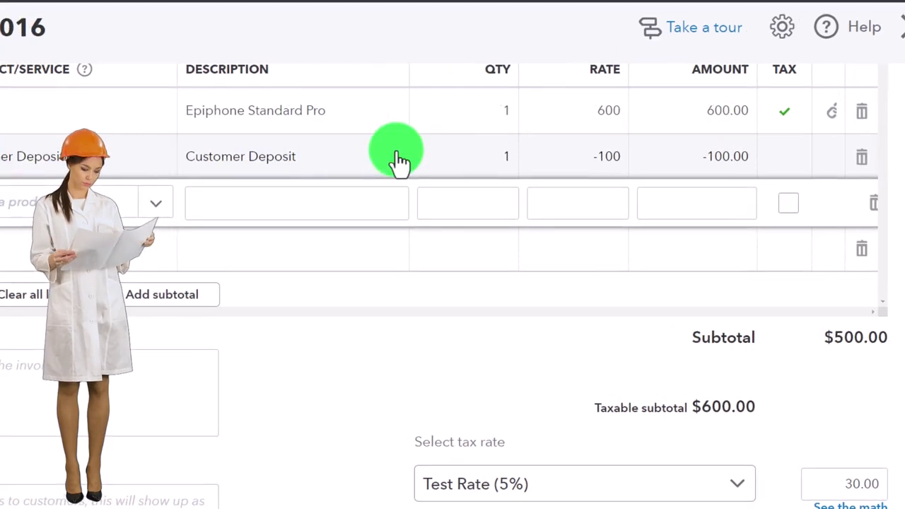
{"action": "left_click", "coordinate": [111, 196]}
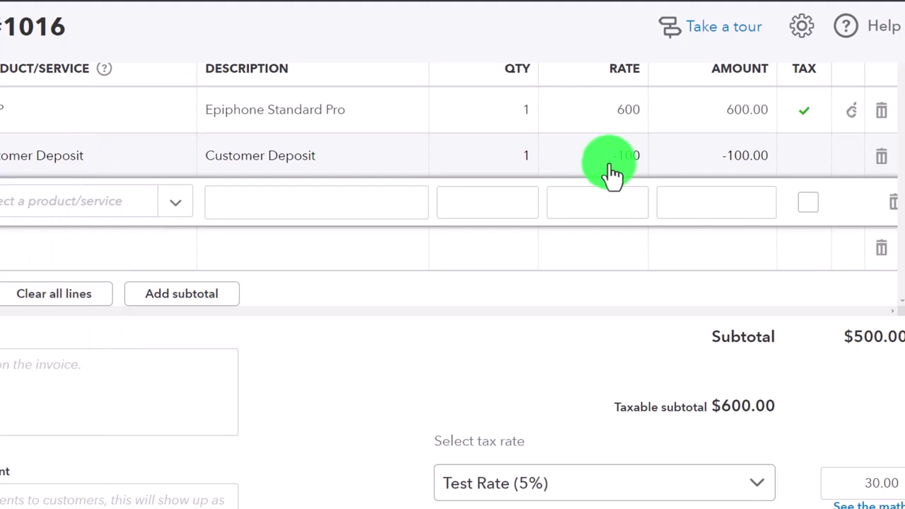
{"action": "scroll", "coordinate": [765, 327], "scroll_direction": "down", "scroll_amount": 2}
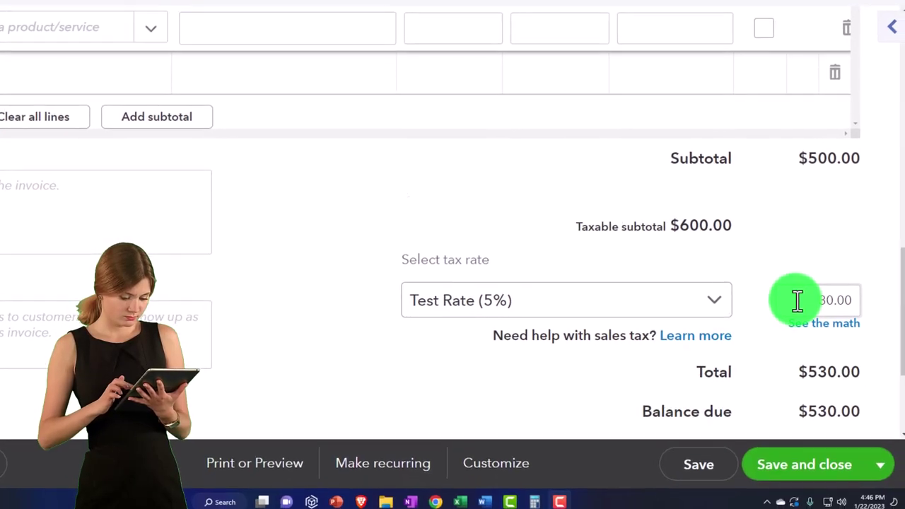
{"action": "scroll", "coordinate": [833, 339], "scroll_direction": "up", "scroll_amount": 2}
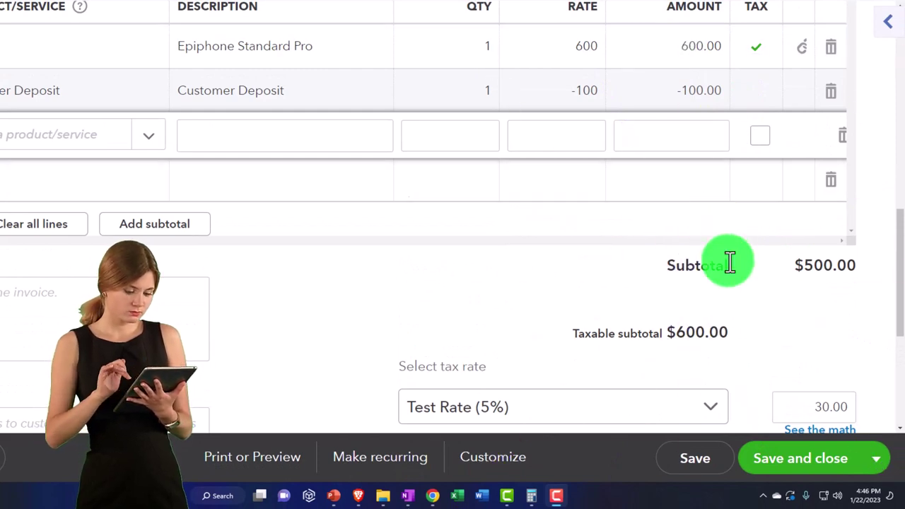
{"action": "scroll", "coordinate": [727, 262], "scroll_direction": "down", "scroll_amount": 2}
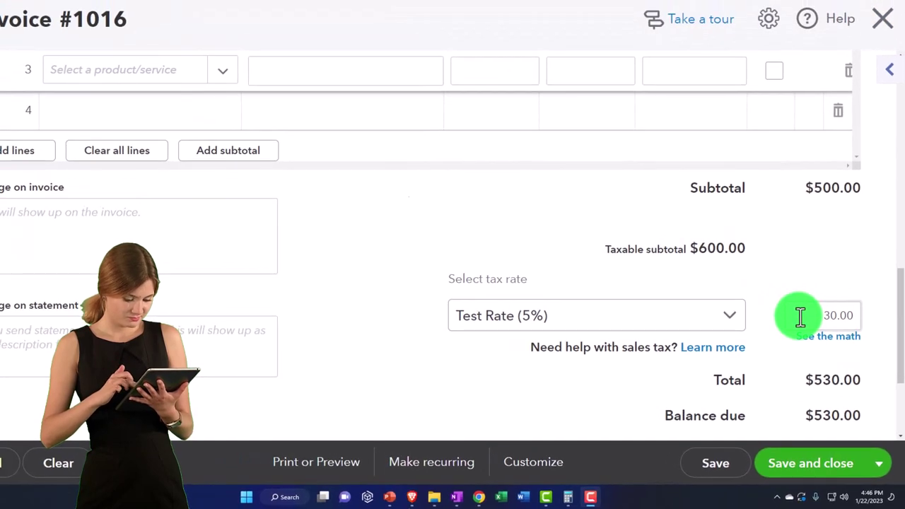
{"action": "scroll", "coordinate": [800, 316], "scroll_direction": "up", "scroll_amount": 3}
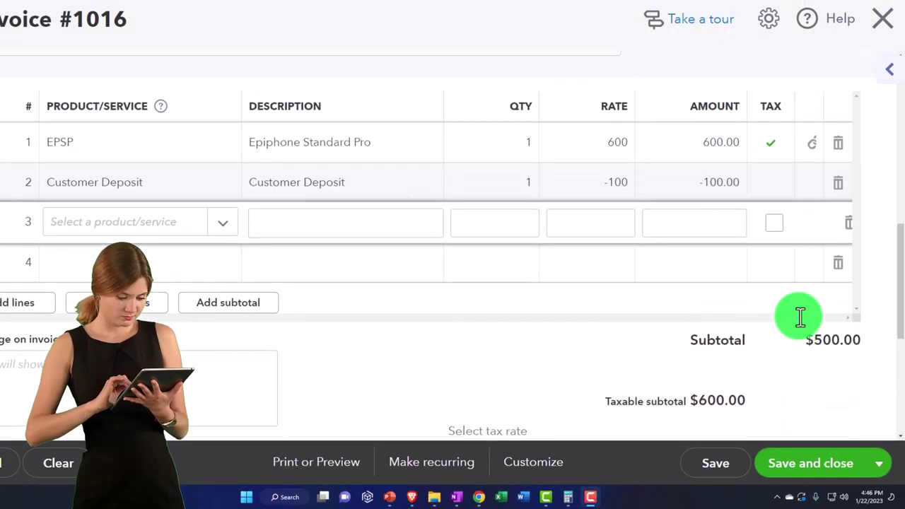
{"action": "left_click", "coordinate": [161, 145]}
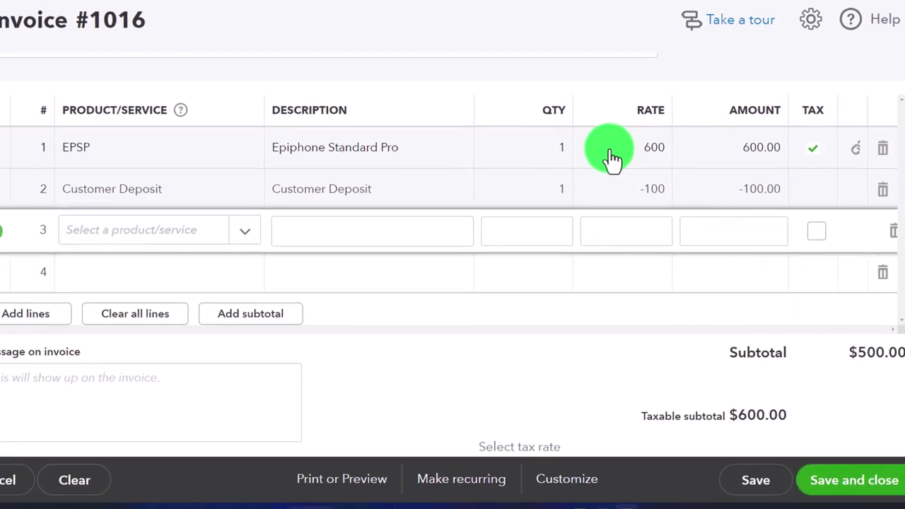
{"action": "scroll", "coordinate": [615, 156], "scroll_direction": "up", "scroll_amount": 5}
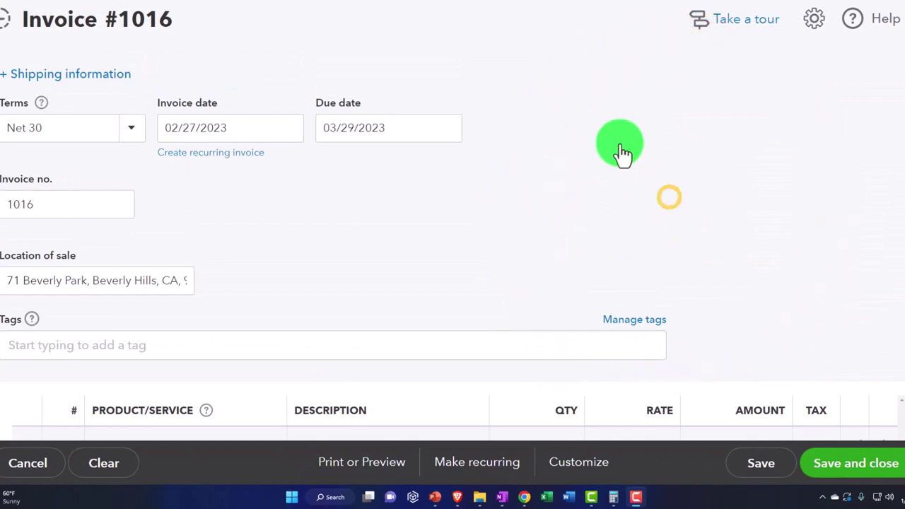
Step: Check the Customer Deposit line on String Music's invoice 1016 once more, and save and close the invoice
{"action": "scroll", "coordinate": [622, 150], "scroll_direction": "up", "scroll_amount": 3}
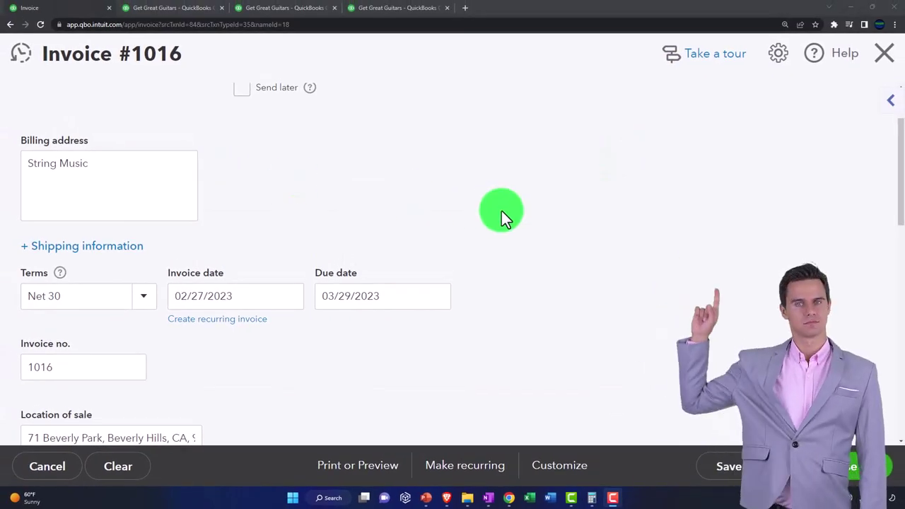
{"action": "scroll", "coordinate": [501, 210], "scroll_direction": "down", "scroll_amount": 3}
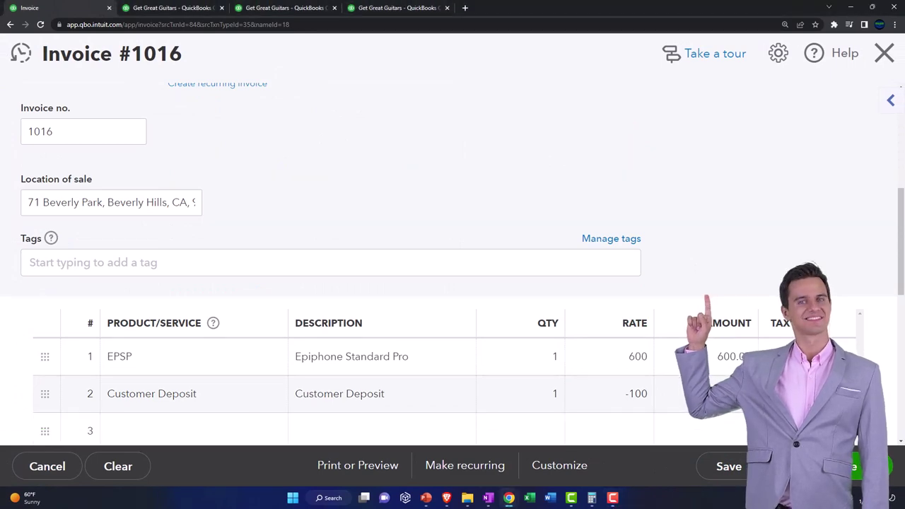
{"action": "left_click", "coordinate": [852, 466]}
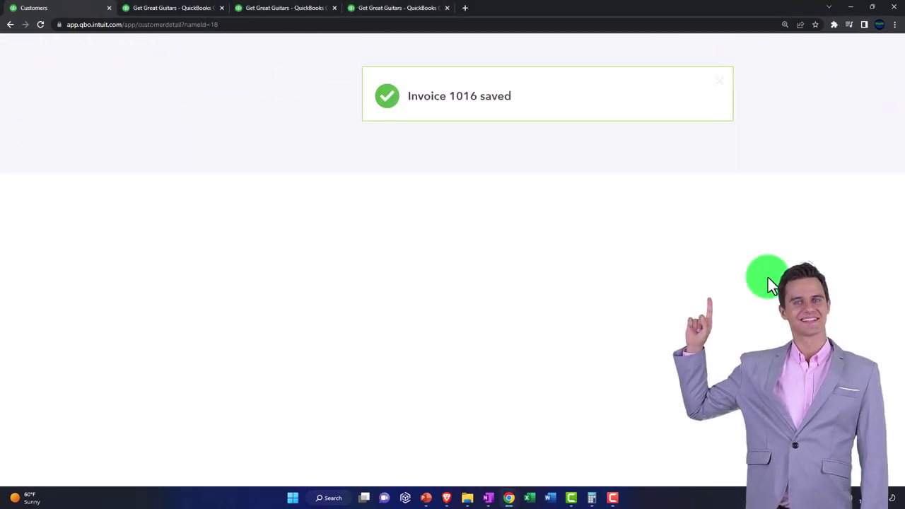
Step: Rerun the balance sheet as of February 28, 2023, and open the Accounts Receivable (A/R) transaction detail
{"action": "left_click", "coordinate": [182, 9]}
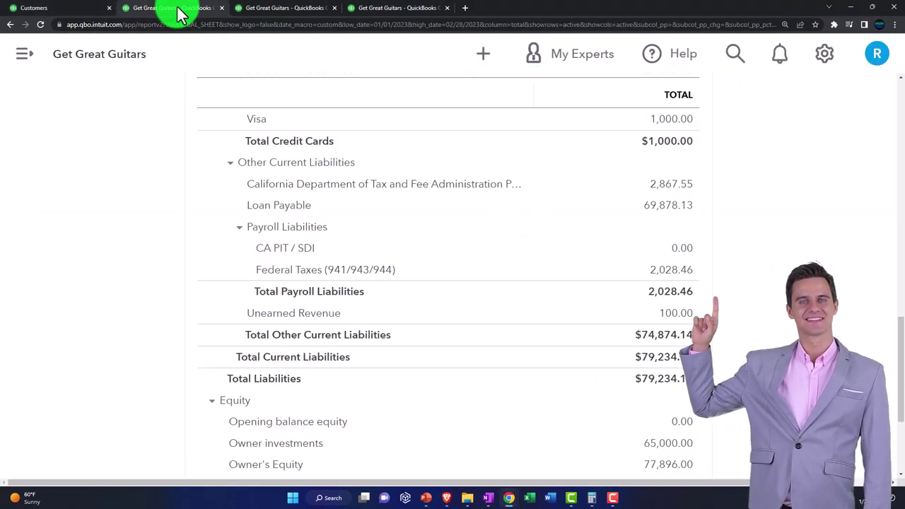
{"action": "scroll", "coordinate": [410, 311], "scroll_direction": "up", "scroll_amount": 4}
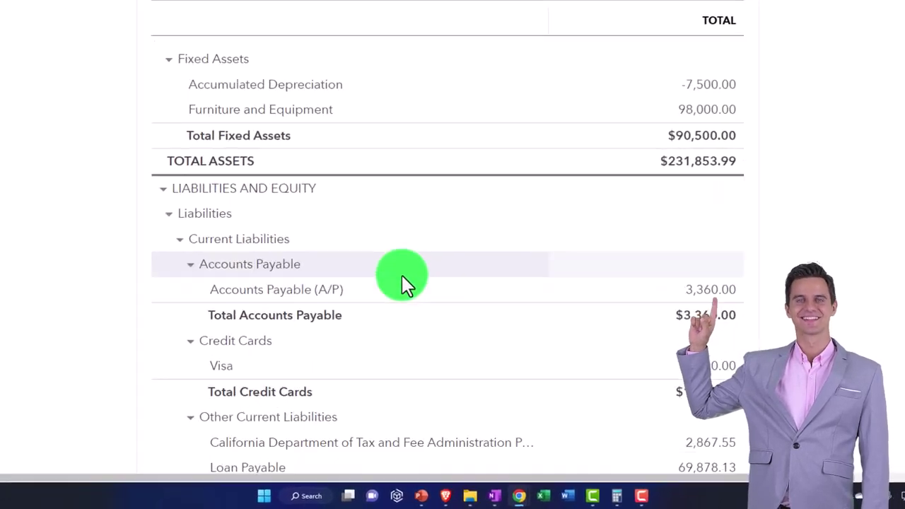
{"action": "scroll", "coordinate": [400, 272], "scroll_direction": "up", "scroll_amount": 10}
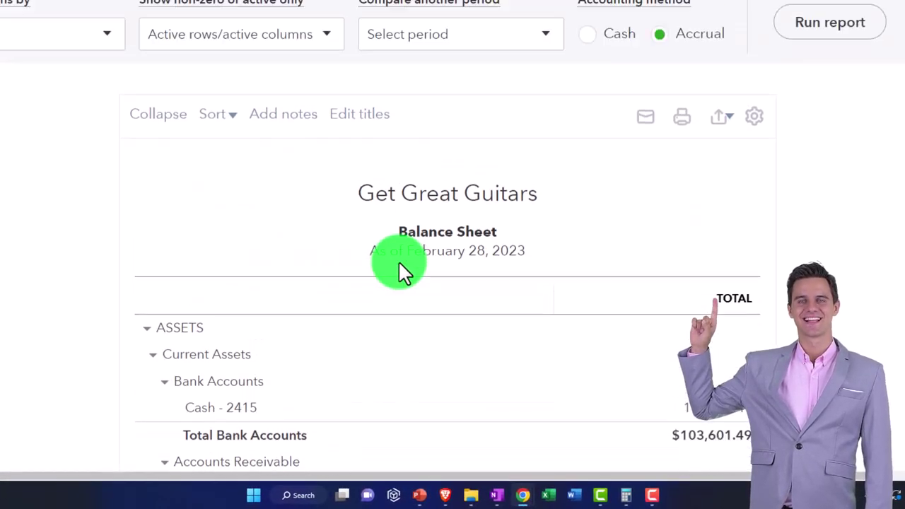
{"action": "scroll", "coordinate": [612, 309], "scroll_direction": "down", "scroll_amount": 3}
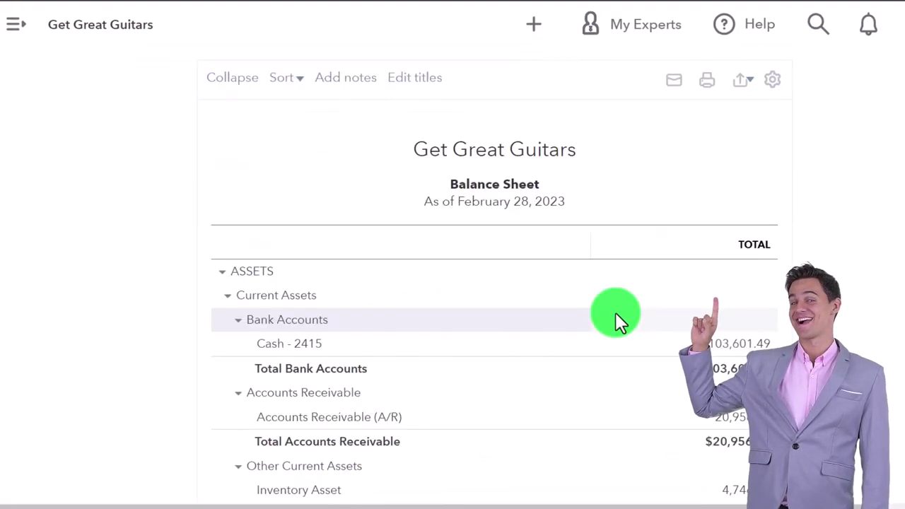
{"action": "key", "text": "ctrl+plus"}
{"action": "scroll", "coordinate": [616, 312], "scroll_direction": "down", "scroll_amount": 3}
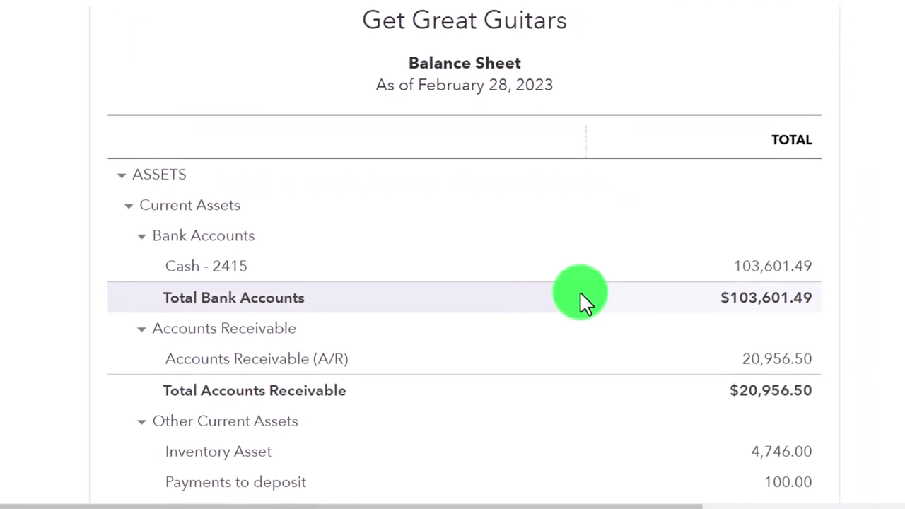
{"action": "left_click", "coordinate": [796, 320]}
{"action": "left_click", "coordinate": [756, 305]}
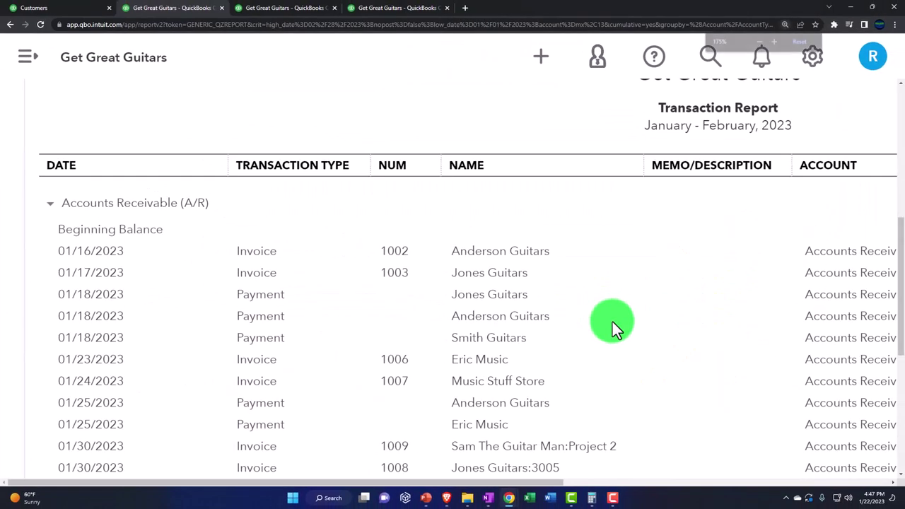
Step: Open String Music's invoice 1016 from the receivable transactions to check it, and return to the balance sheet
{"action": "key", "text": "ctrl+0"}
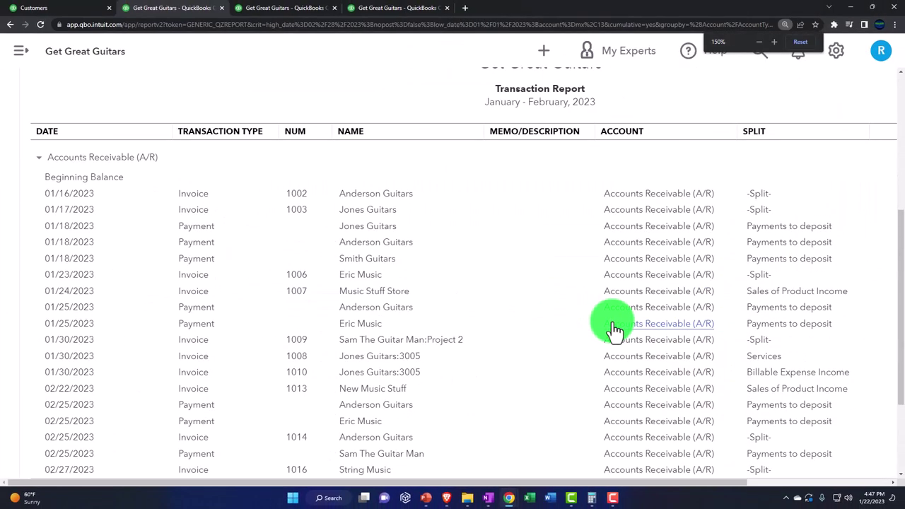
{"action": "scroll", "coordinate": [519, 342], "scroll_direction": "down", "scroll_amount": 3}
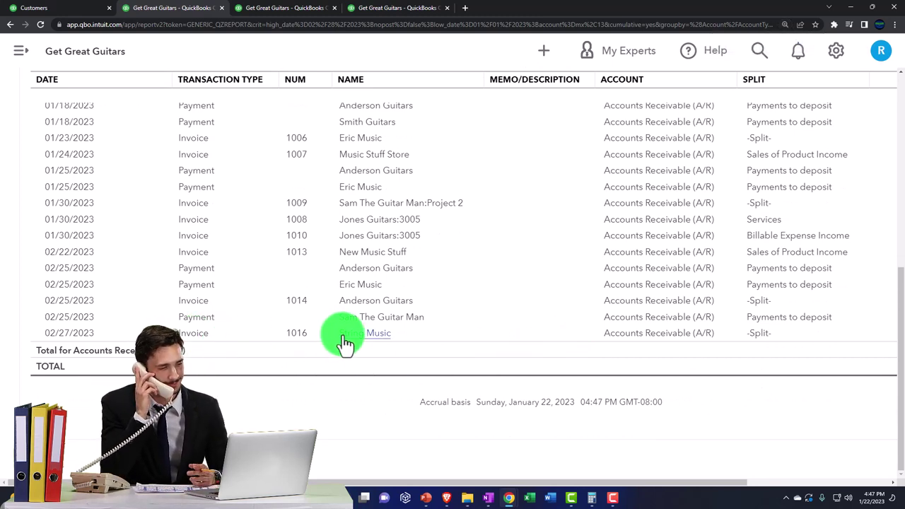
{"action": "key", "text": "ctrl+minus"}
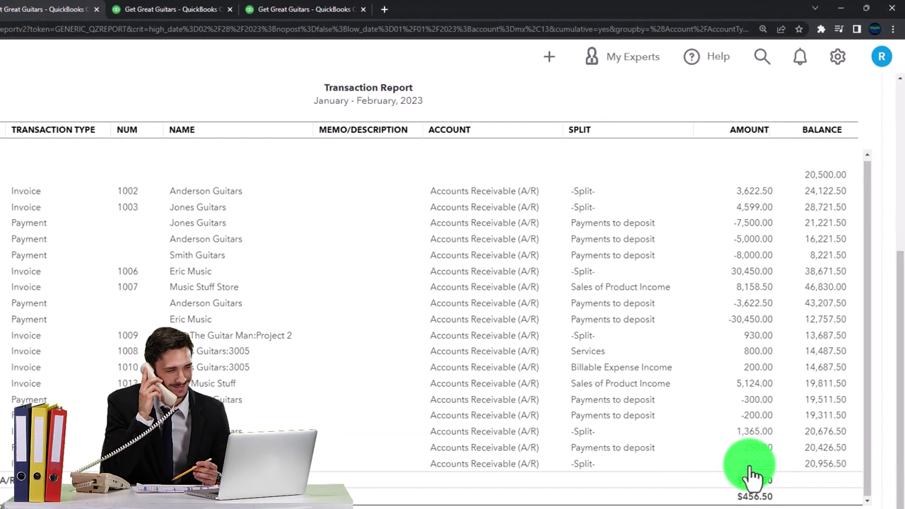
{"action": "left_click", "coordinate": [753, 477]}
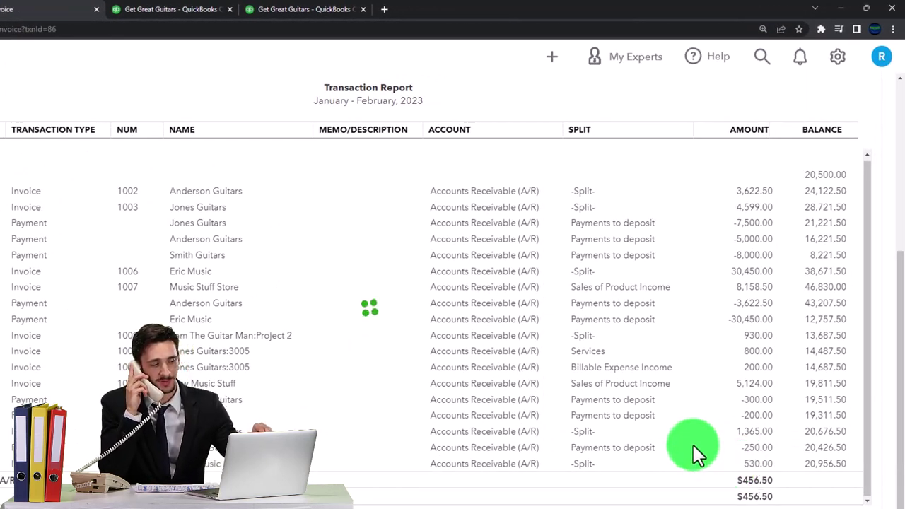
{"action": "scroll", "coordinate": [689, 378], "scroll_direction": "down", "scroll_amount": 3}
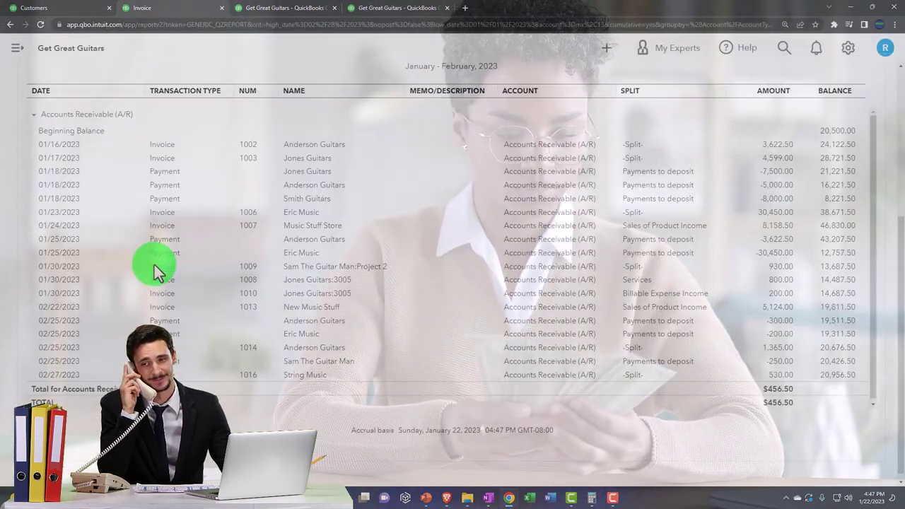
{"action": "scroll", "coordinate": [35, 198], "scroll_direction": "up", "scroll_amount": 3}
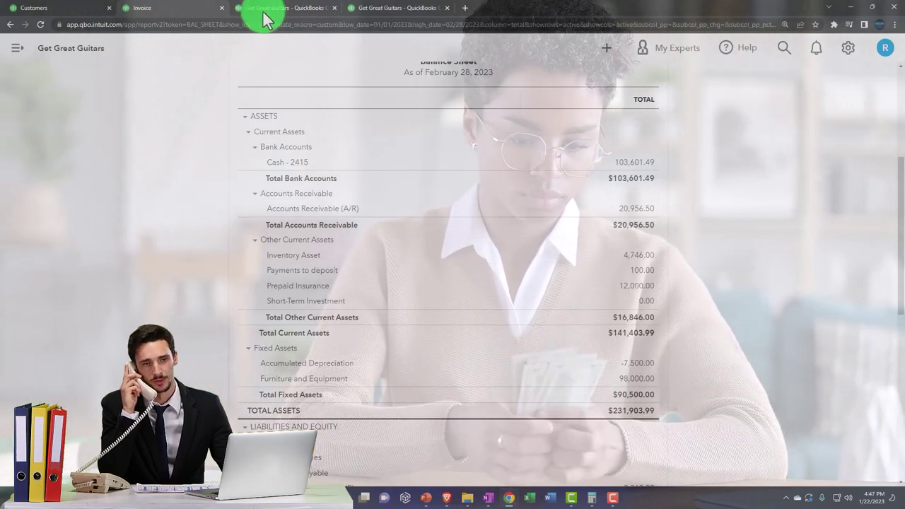
Step: Switch to the January–February 2023 Profit and Loss report and rerun it to include the new invoice
{"action": "left_click", "coordinate": [272, 16]}
{"action": "key", "text": "ctrl+plus"}
{"action": "key", "text": "ctrl+plus"}
{"action": "key", "text": "ctrl+plus"}
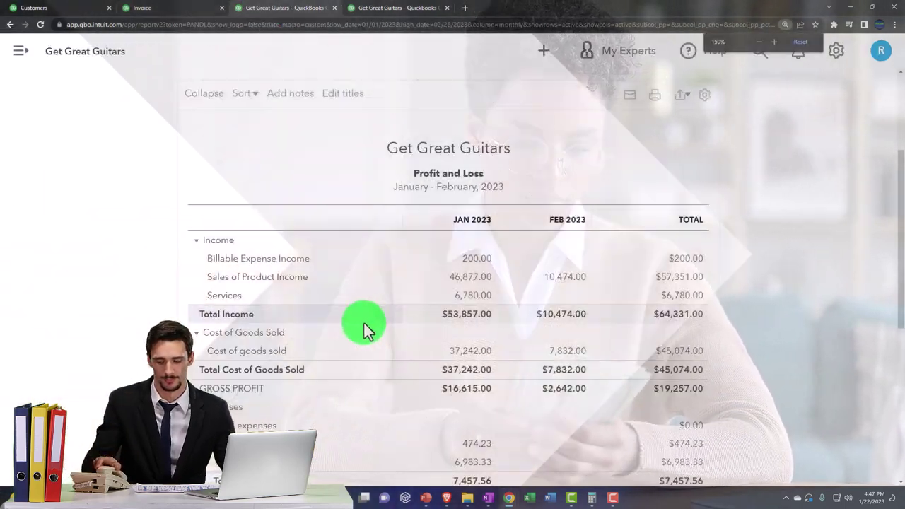
{"action": "scroll", "coordinate": [375, 328], "scroll_direction": "up", "scroll_amount": 1}
{"action": "left_click", "coordinate": [648, 131]}
{"action": "scroll", "coordinate": [602, 333], "scroll_direction": "down", "scroll_amount": 1}
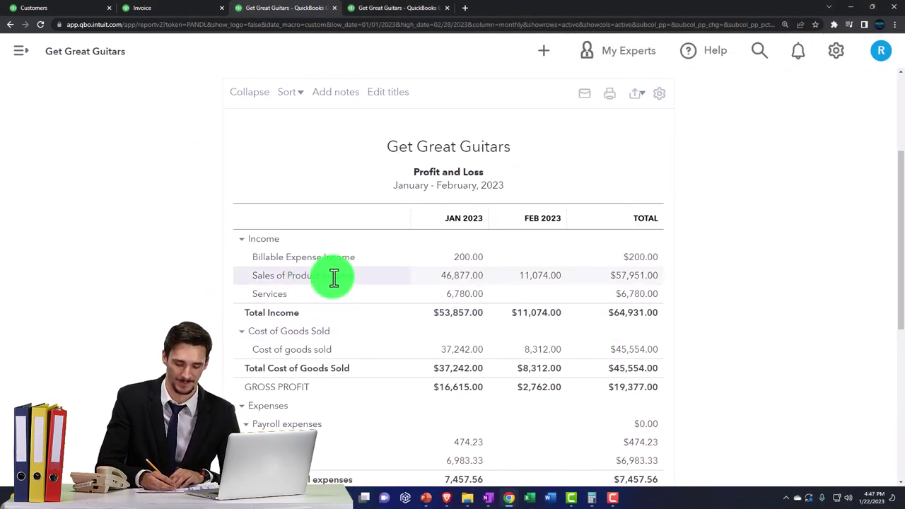
Step: Drill into Sales of Product Income, inspect String Music's invoice 1016 from its Epiphone Standard Pro entry, and return to the Profit and Loss
{"action": "left_click", "coordinate": [640, 277]}
{"action": "scroll", "coordinate": [579, 322], "scroll_direction": "down", "scroll_amount": 2}
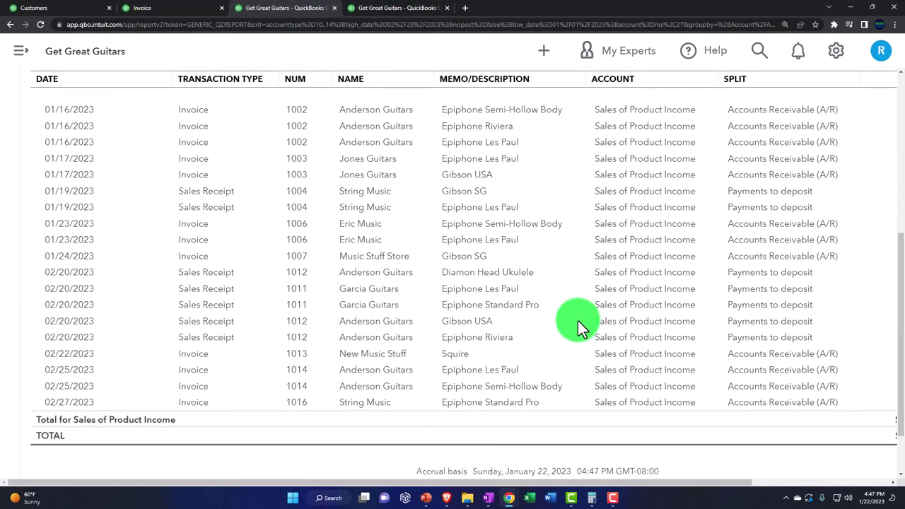
{"action": "scroll", "coordinate": [577, 320], "scroll_direction": "down", "scroll_amount": 1}
{"action": "key", "text": "ctrl+minus"}
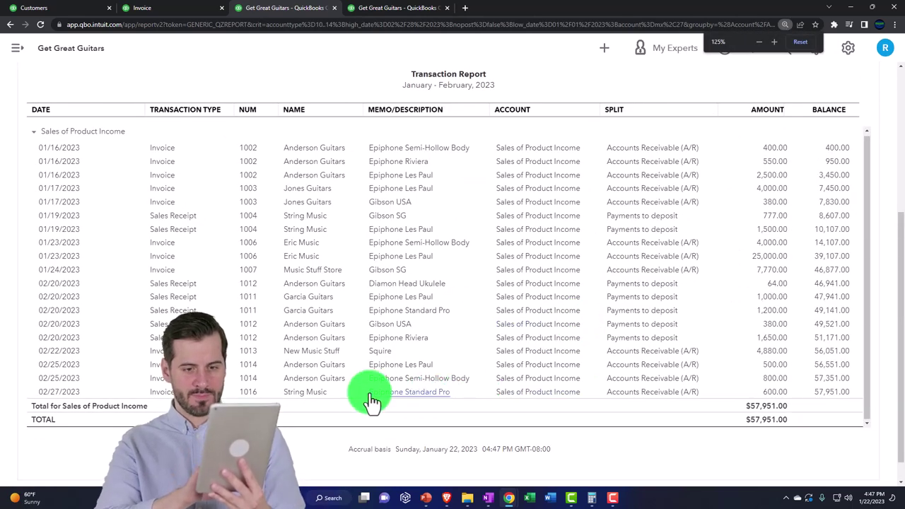
{"action": "left_click", "coordinate": [783, 393]}
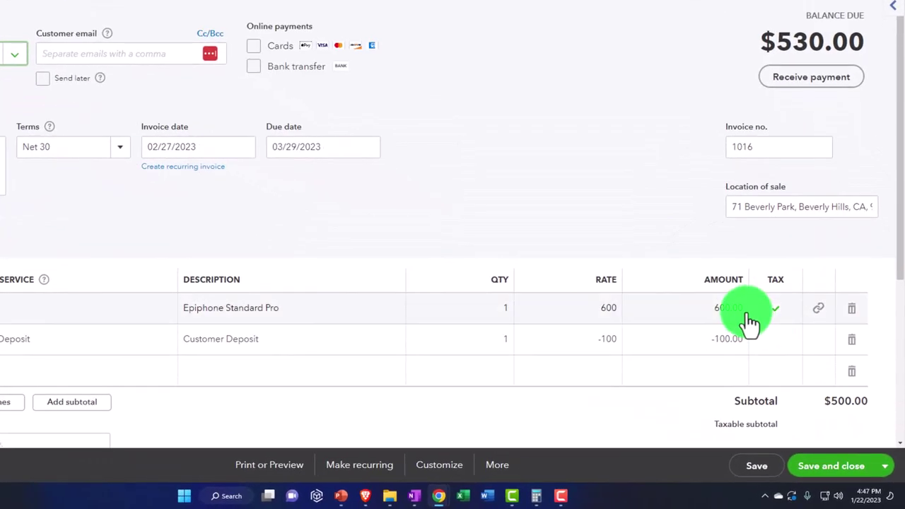
{"action": "left_click", "coordinate": [894, 45]}
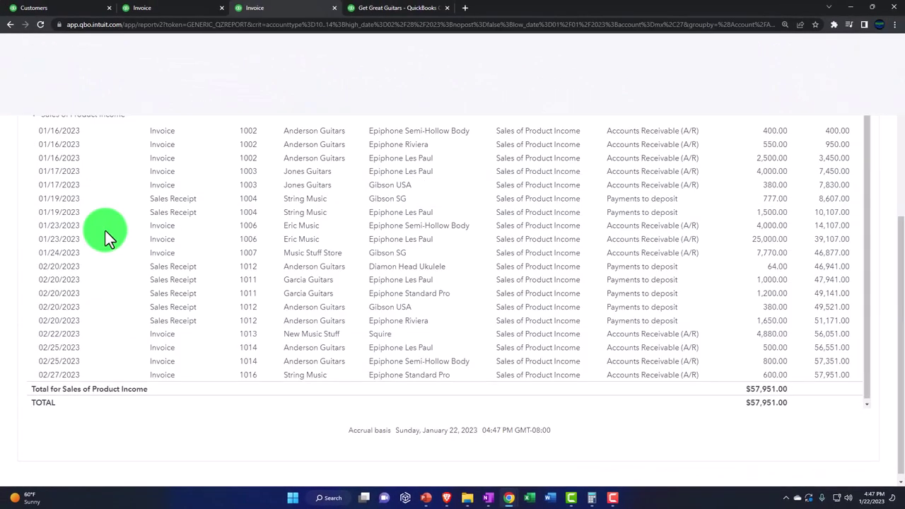
{"action": "scroll", "coordinate": [26, 250], "scroll_direction": "up", "scroll_amount": 3}
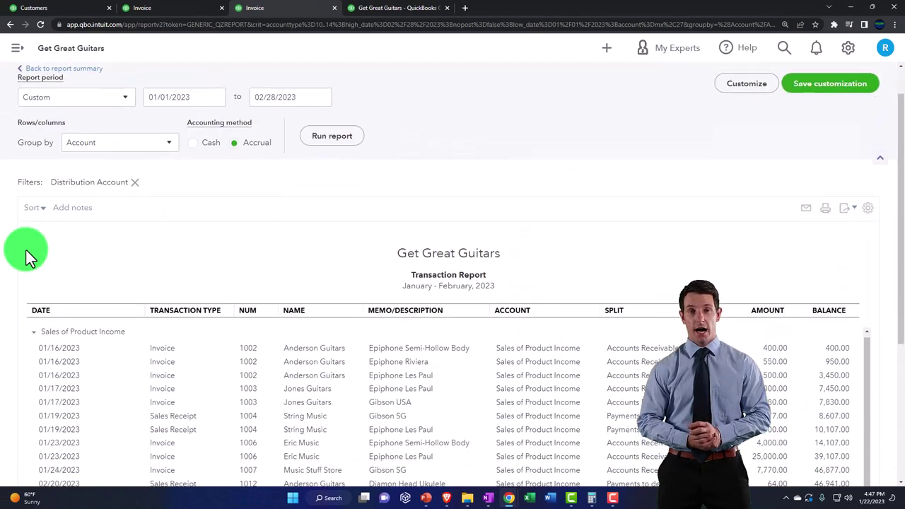
{"action": "left_click", "coordinate": [76, 111]}
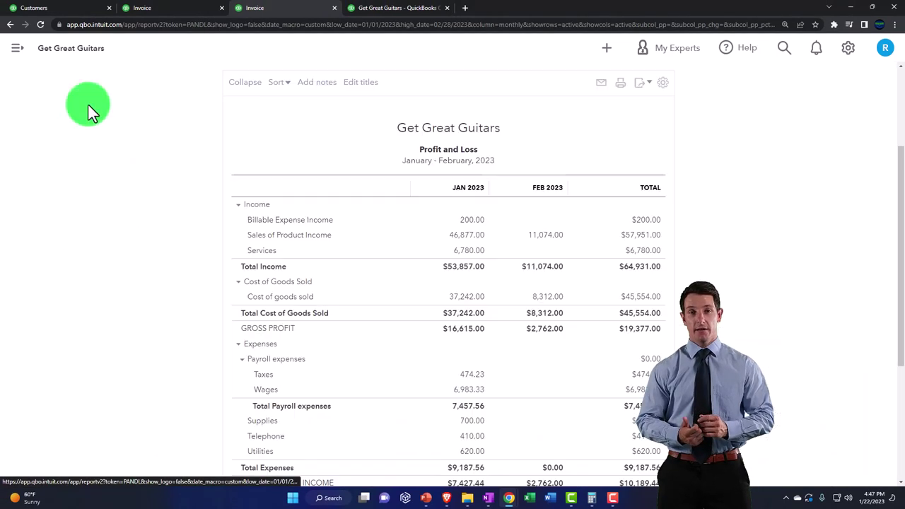
Step: Return to the balance sheet and examine the sales tax payable and Unearned Revenue balances under Other Current Liabilities
{"action": "left_click", "coordinate": [161, 12]}
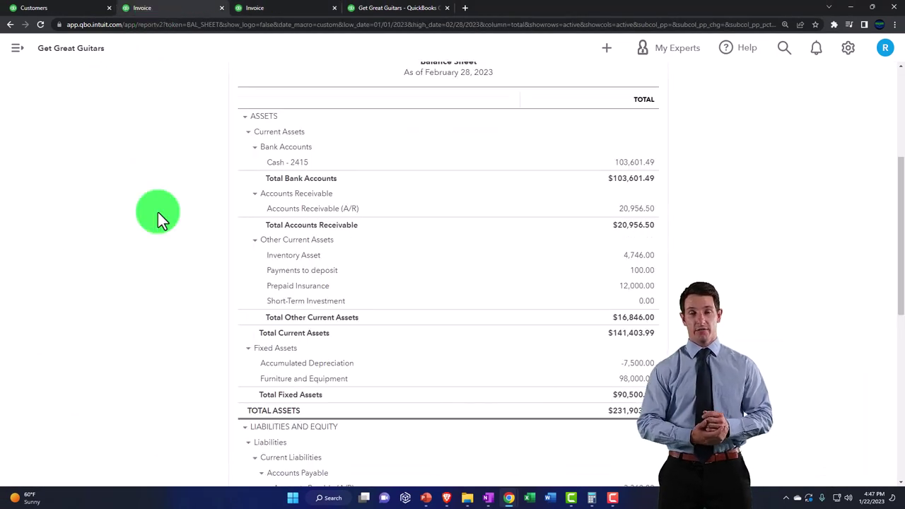
{"action": "key", "text": "ctrl+plus"}
{"action": "scroll", "coordinate": [157, 212], "scroll_direction": "down", "scroll_amount": 4}
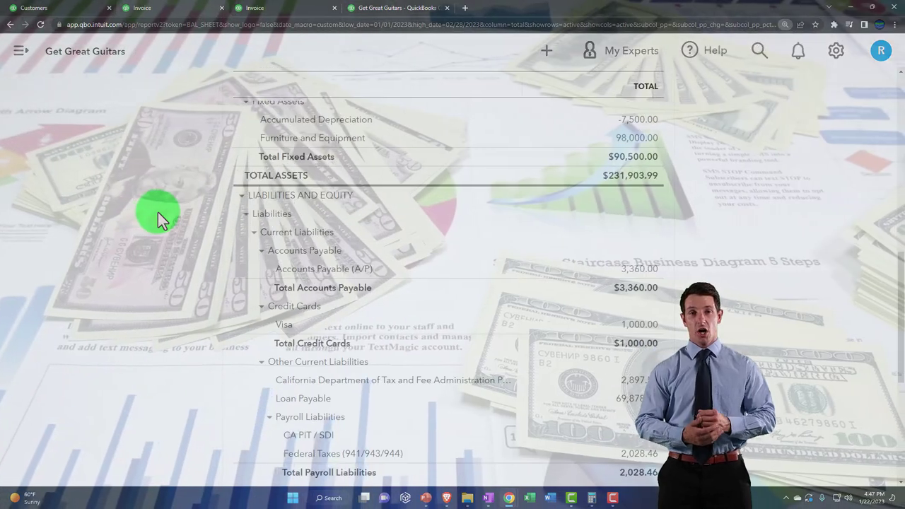
{"action": "scroll", "coordinate": [158, 212], "scroll_direction": "down", "scroll_amount": 1}
{"action": "scroll", "coordinate": [267, 346], "scroll_direction": "down", "scroll_amount": 2}
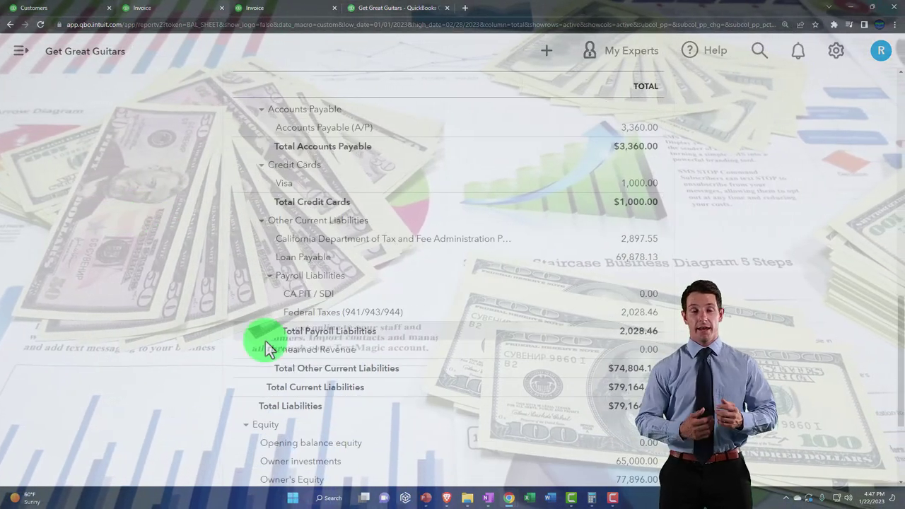
{"action": "key", "text": "ctrl+plus"}
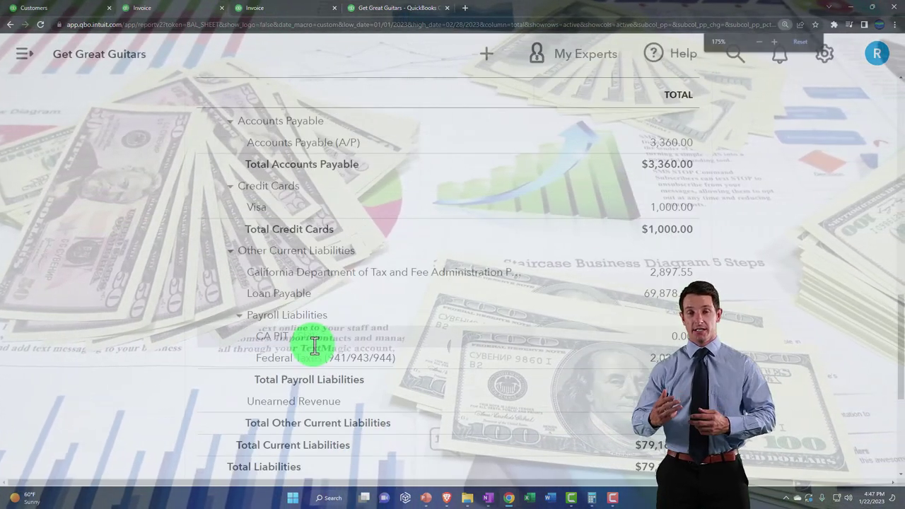
{"action": "scroll", "coordinate": [314, 344], "scroll_direction": "down", "scroll_amount": 2}
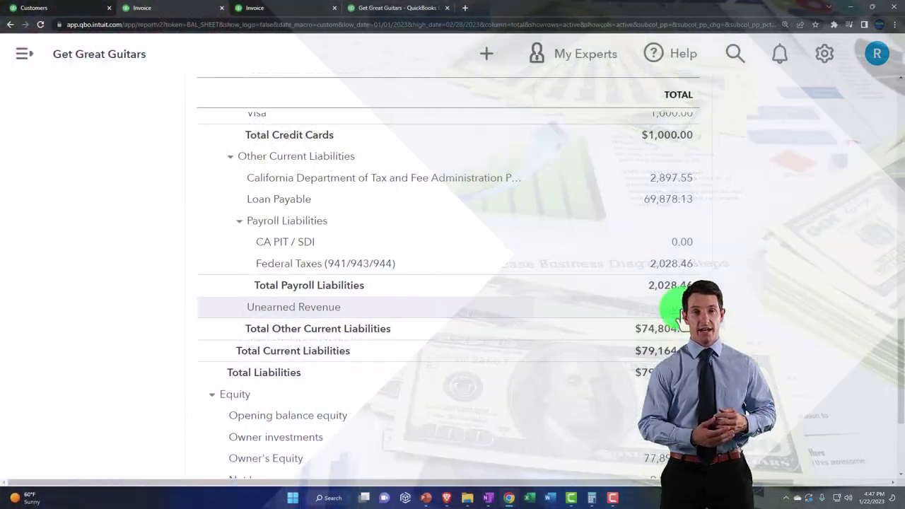
Step: Open the Unearned Revenue detail, compare String Music's sales receipt 1015 with invoice 1016, and return to the balance sheet
{"action": "left_click", "coordinate": [682, 311]}
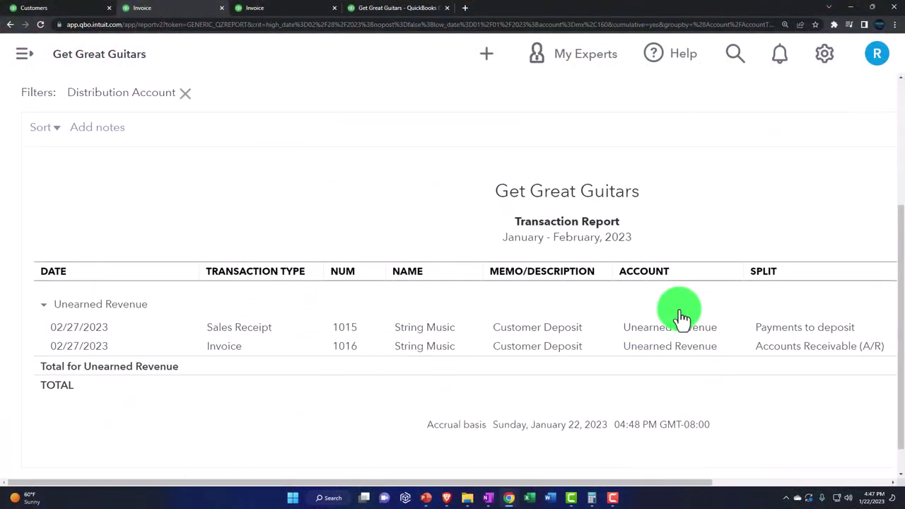
{"action": "key", "text": "ctrl+minus"}
{"action": "key", "text": "ctrl+minus"}
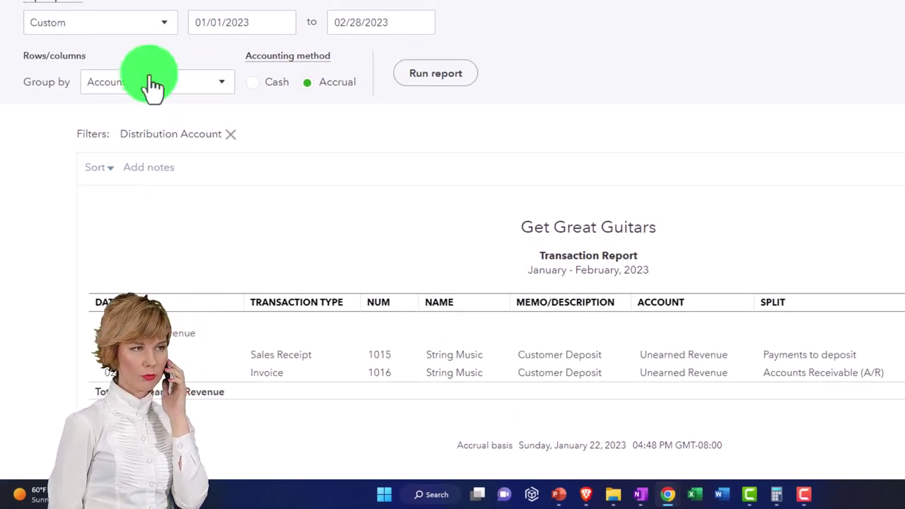
{"action": "left_click", "coordinate": [106, 15]}
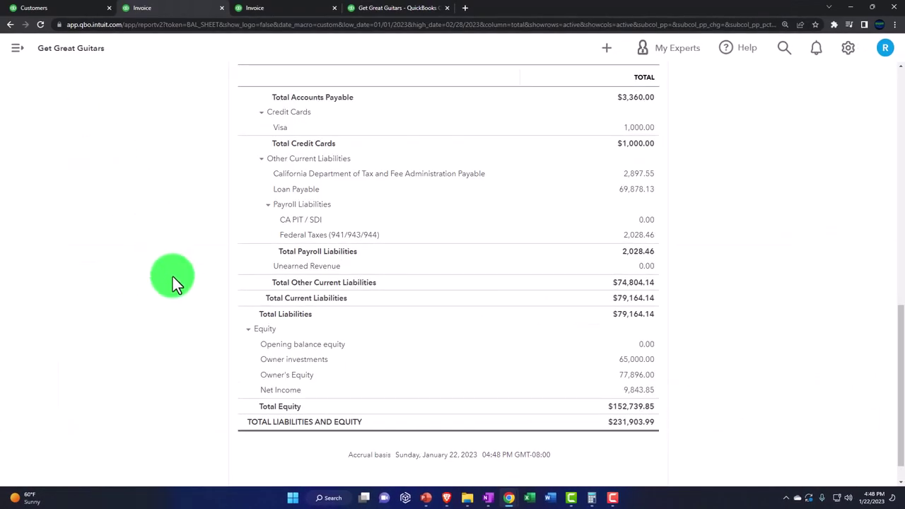
Step: Open the Inventory Asset transaction detail from the balance sheet and find the entry for String Music's invoice 1016
{"action": "scroll", "coordinate": [172, 276], "scroll_direction": "up", "scroll_amount": 8}
{"action": "key", "text": "ctrl+plus"}
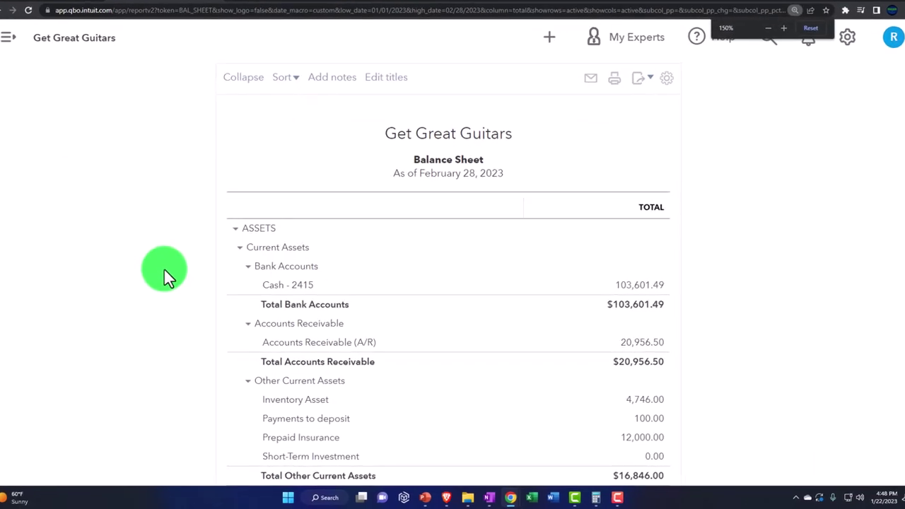
{"action": "scroll", "coordinate": [135, 255], "scroll_direction": "down", "scroll_amount": 2}
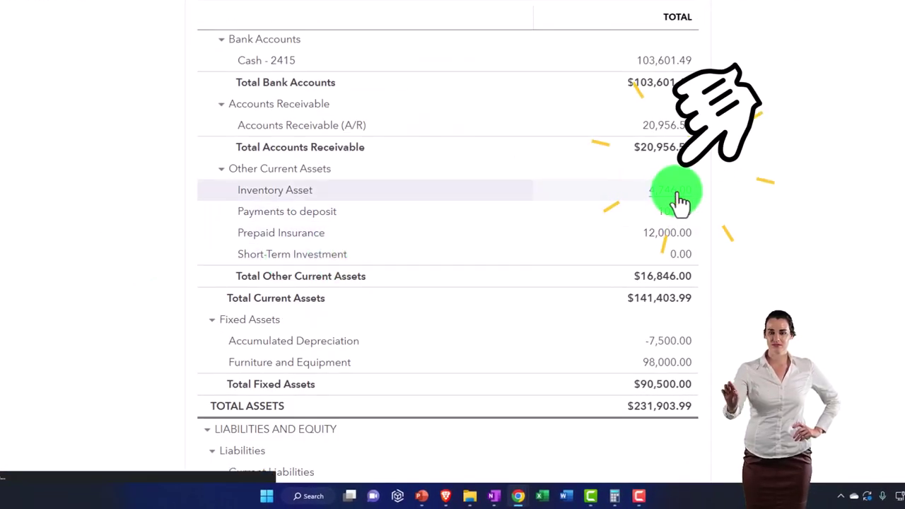
{"action": "left_click", "coordinate": [678, 201]}
{"action": "scroll", "coordinate": [644, 268], "scroll_direction": "down", "scroll_amount": 5}
{"action": "key", "text": "ctrl+minus"}
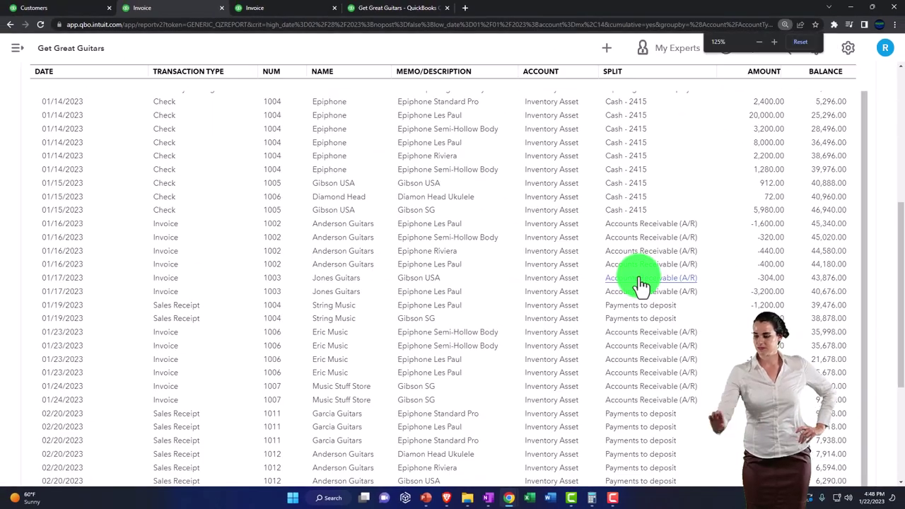
{"action": "scroll", "coordinate": [572, 286], "scroll_direction": "down", "scroll_amount": 5}
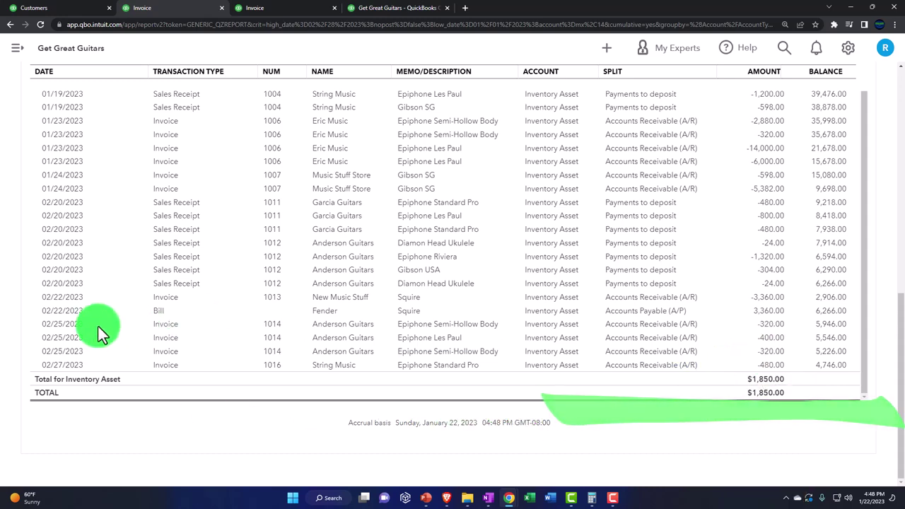
Step: Return from the Inventory Asset detail to the balance sheet and switch to the Profit and Loss report
{"action": "scroll", "coordinate": [14, 302], "scroll_direction": "up", "scroll_amount": 15}
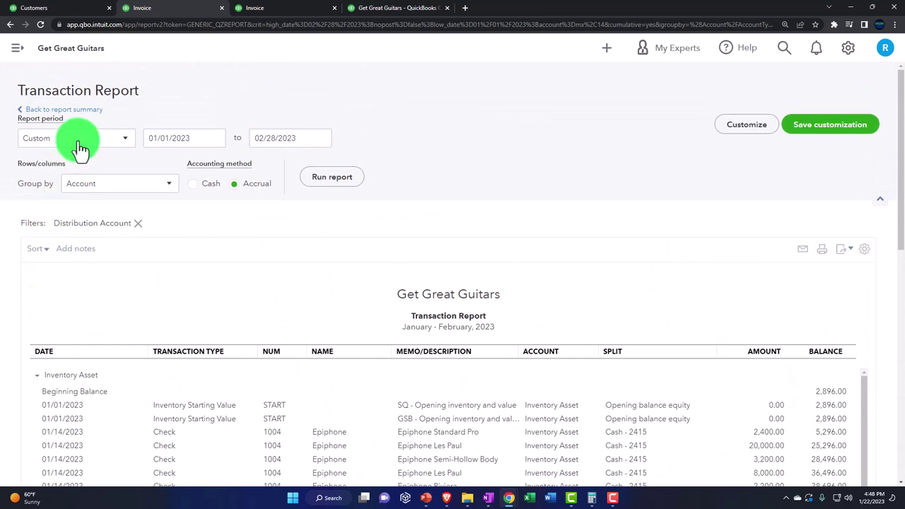
{"action": "left_click", "coordinate": [82, 115]}
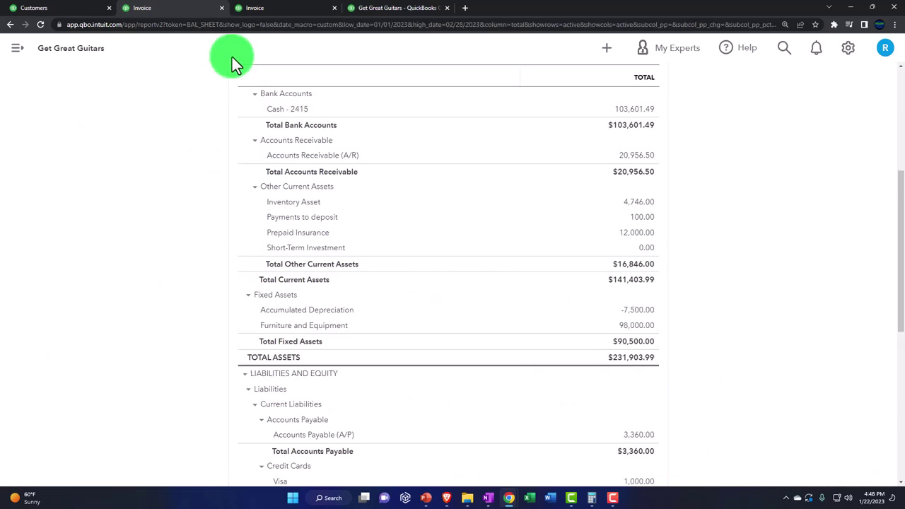
{"action": "left_click", "coordinate": [270, 10]}
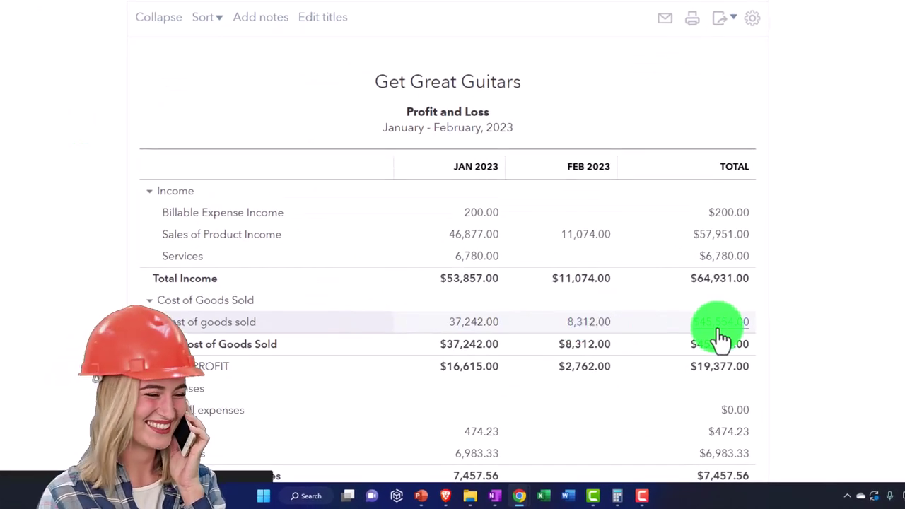
Step: Open the Cost of goods sold transaction detail, find String Music's invoice 1016 entry, and return to the Profit and Loss
{"action": "left_click", "coordinate": [718, 326]}
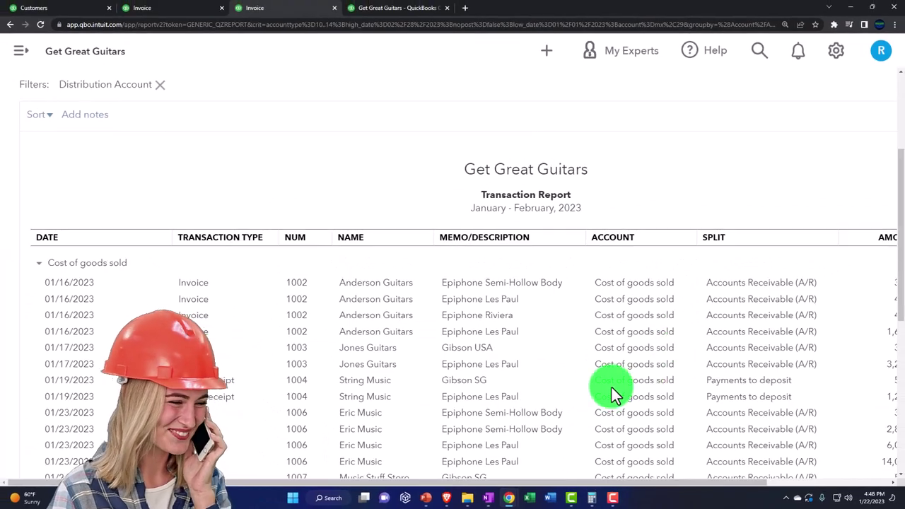
{"action": "key", "text": "ctrl+minus"}
{"action": "scroll", "coordinate": [610, 387], "scroll_direction": "down", "scroll_amount": 10}
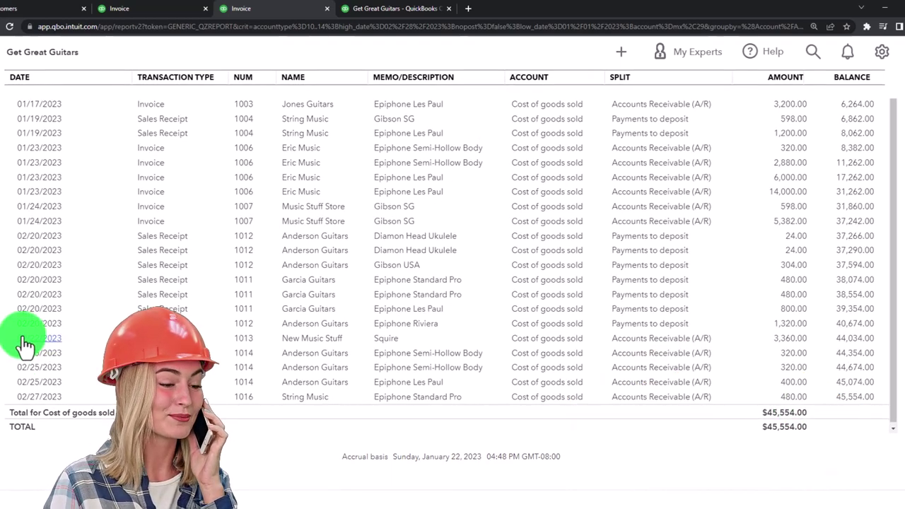
{"action": "scroll", "coordinate": [40, 323], "scroll_direction": "up", "scroll_amount": 10}
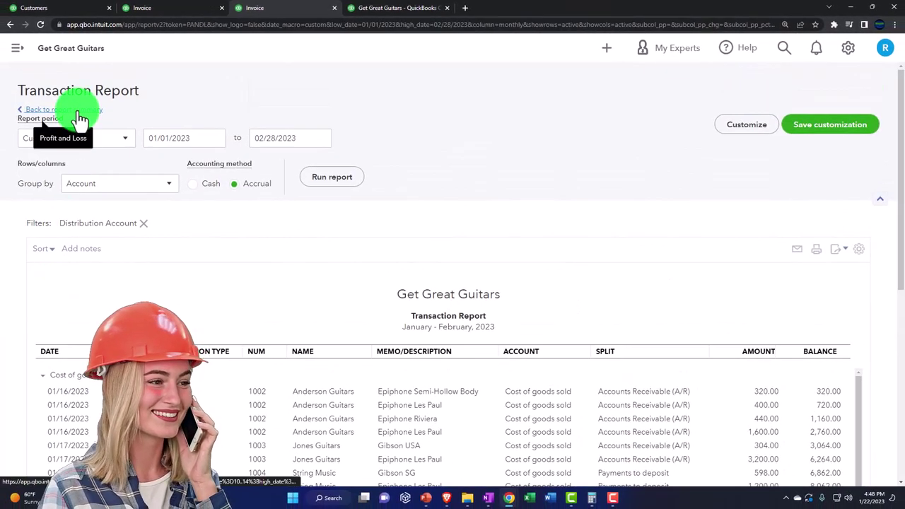
{"action": "left_click", "coordinate": [78, 111]}
{"action": "scroll", "coordinate": [636, 311], "scroll_direction": "down", "scroll_amount": 2}
{"action": "key", "text": "ctrl+plus"}
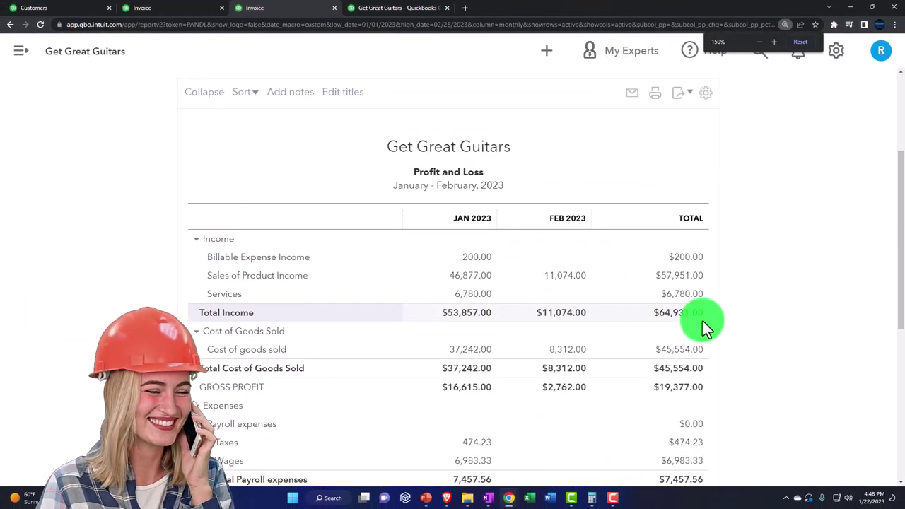
{"action": "key", "text": "ctrl+plus"}
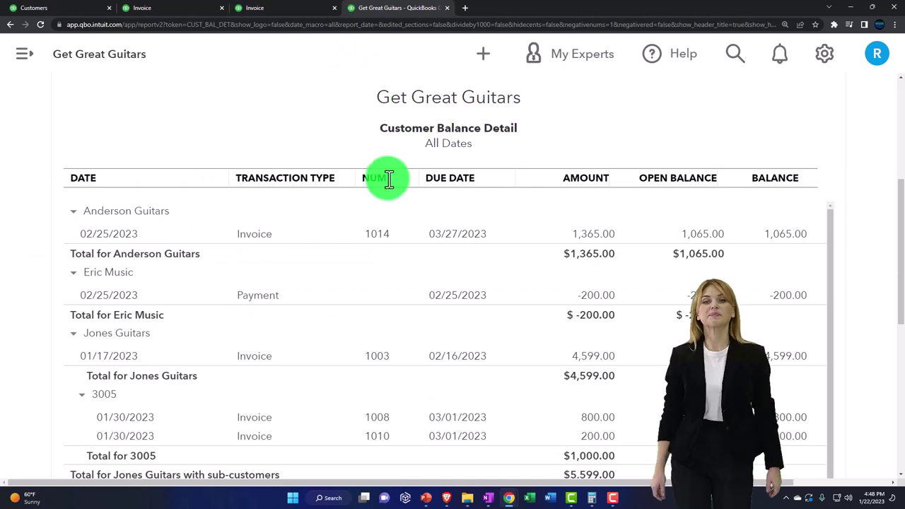
Step: Rerun the Customer Balance Detail report for all dates and examine String Music's invoice 1016 and the total open balance
{"action": "scroll", "coordinate": [393, 184], "scroll_direction": "up", "scroll_amount": 3}
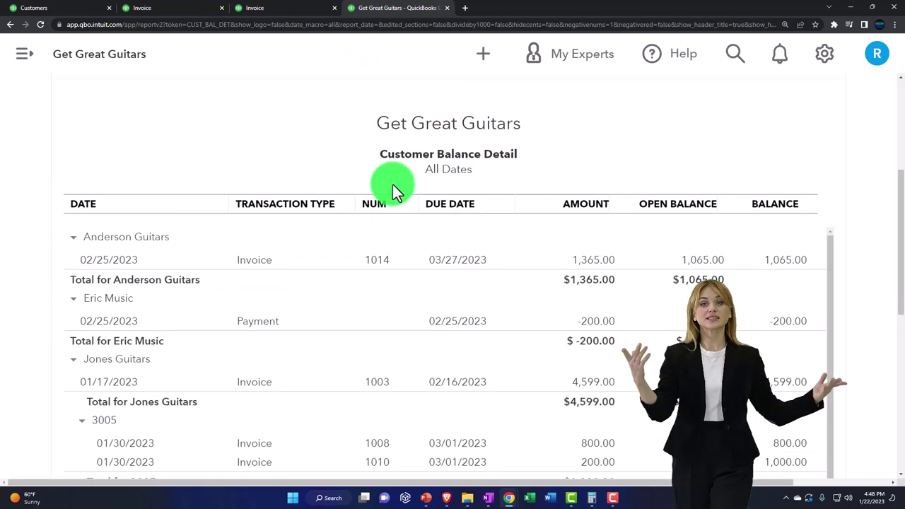
{"action": "left_click", "coordinate": [258, 154]}
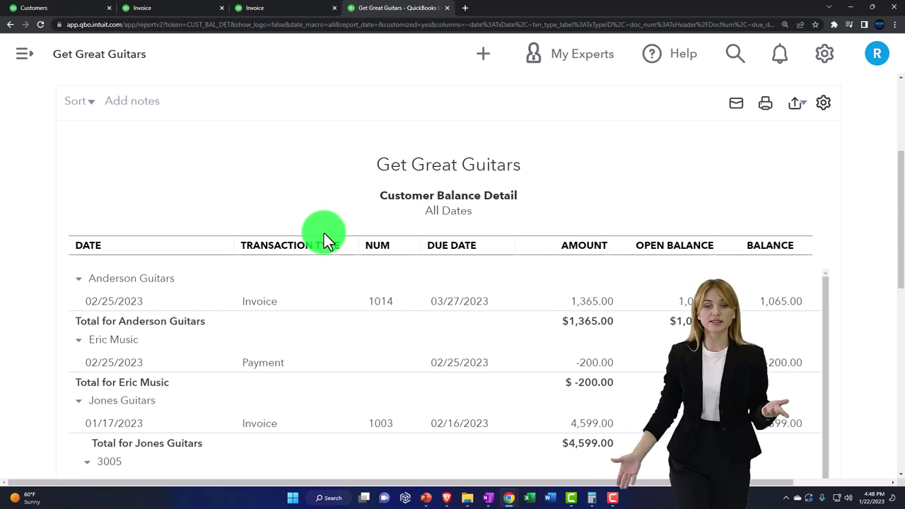
{"action": "scroll", "coordinate": [324, 233], "scroll_direction": "down", "scroll_amount": 1}
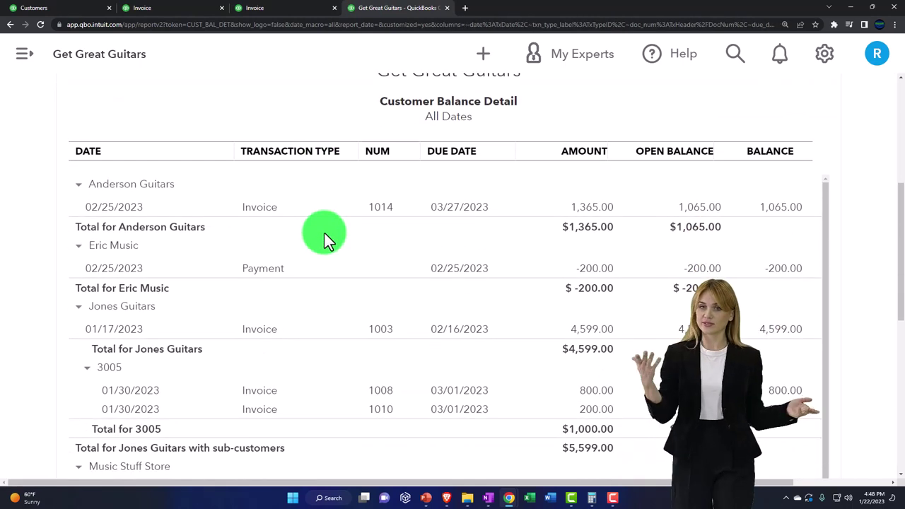
{"action": "scroll", "coordinate": [288, 253], "scroll_direction": "down", "scroll_amount": 2}
{"action": "scroll", "coordinate": [287, 251], "scroll_direction": "down", "scroll_amount": 1}
{"action": "left_click", "coordinate": [287, 251]}
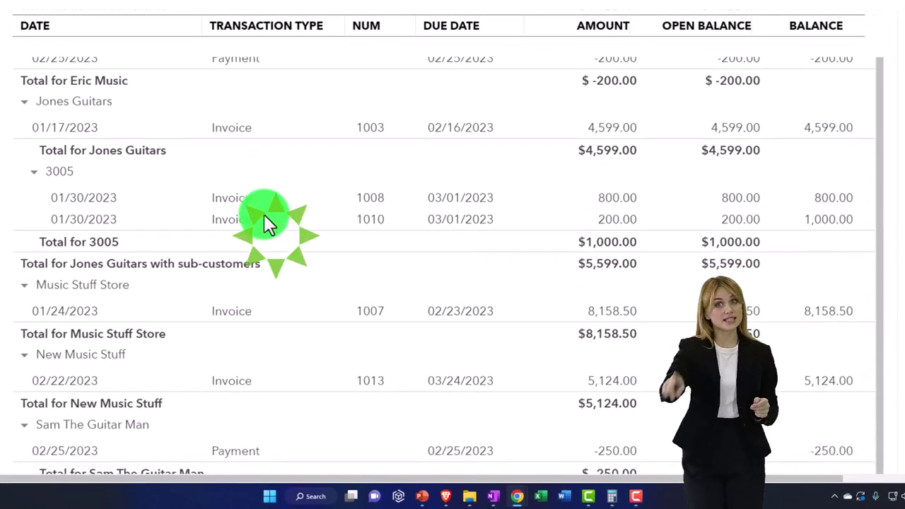
{"action": "scroll", "coordinate": [263, 214], "scroll_direction": "down", "scroll_amount": 3}
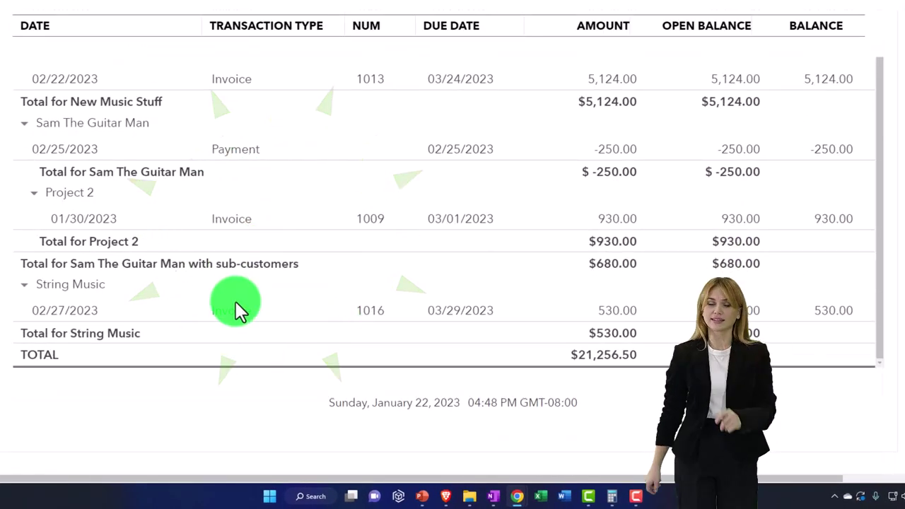
{"action": "scroll", "coordinate": [36, 263], "scroll_direction": "up", "scroll_amount": 1}
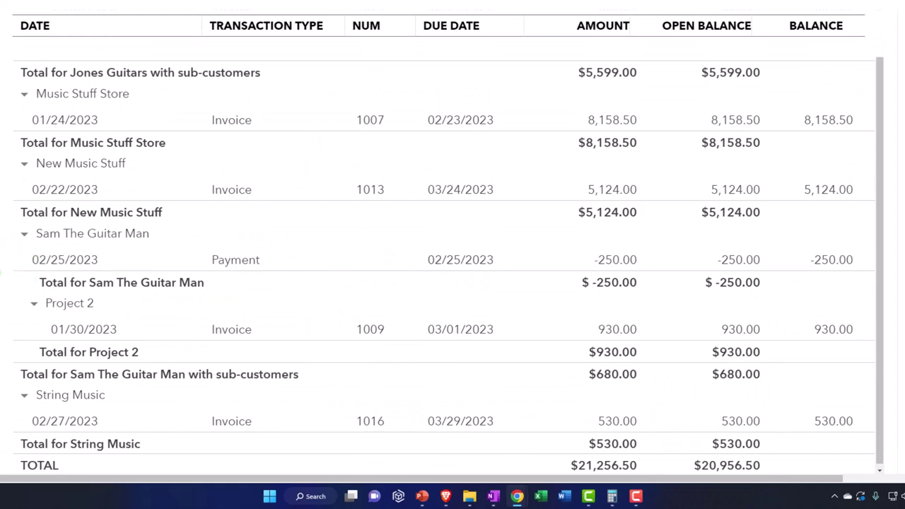
{"action": "scroll", "coordinate": [65, 321], "scroll_direction": "down", "scroll_amount": 1}
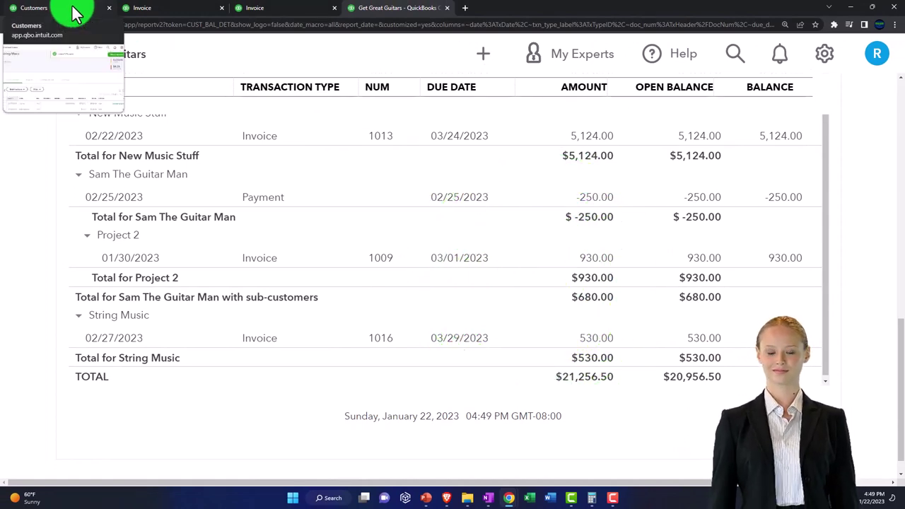
Step: Review String Music's customer transaction list, comparing invoice 1016, sales receipt 1015 and estimate 1002
{"action": "left_click", "coordinate": [77, 13]}
{"action": "scroll", "coordinate": [262, 364], "scroll_direction": "down", "scroll_amount": 2}
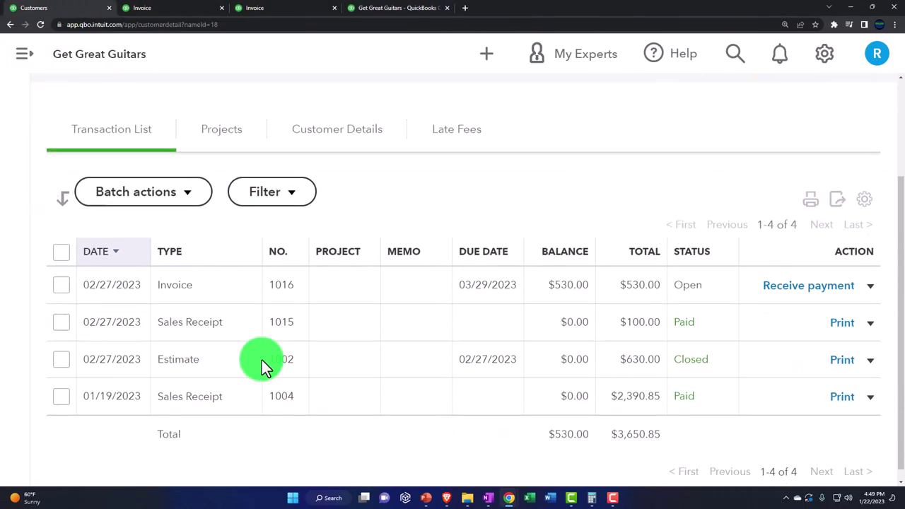
{"action": "scroll", "coordinate": [268, 375], "scroll_direction": "up", "scroll_amount": 2}
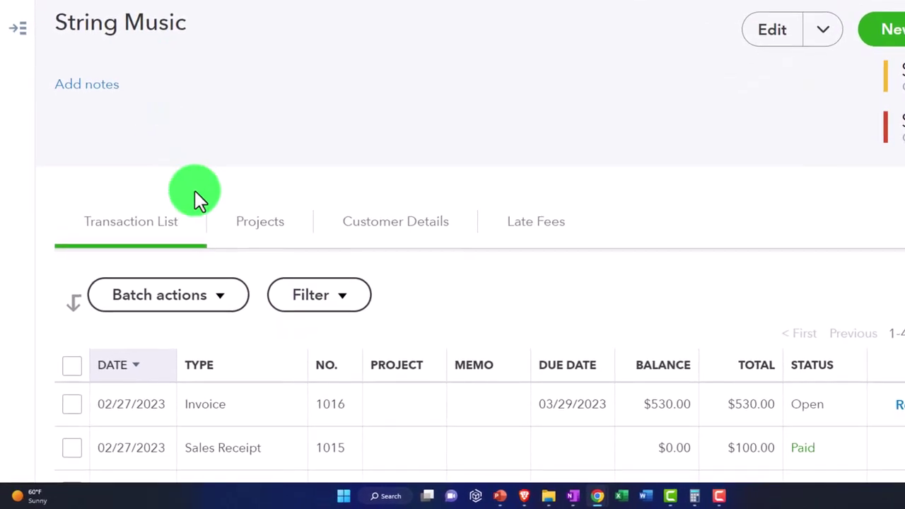
{"action": "scroll", "coordinate": [197, 205], "scroll_direction": "down", "scroll_amount": 2}
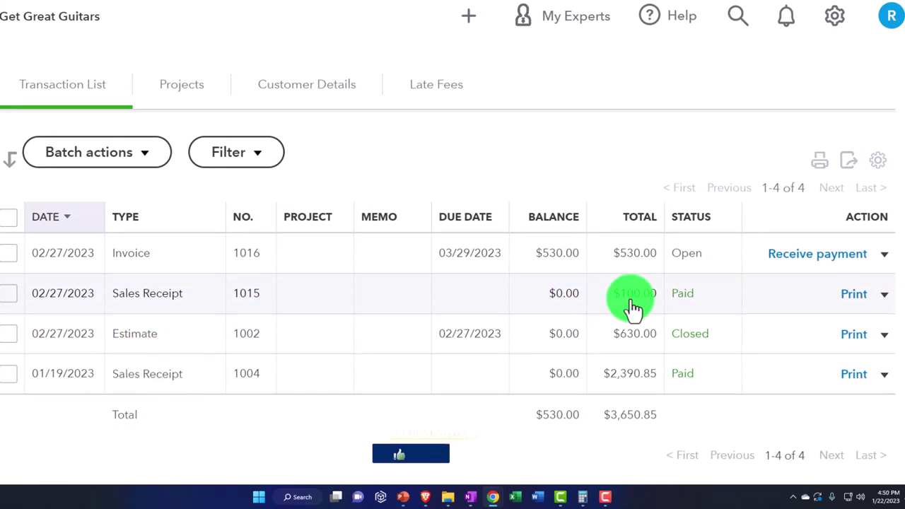
{"action": "left_click", "coordinate": [202, 300]}
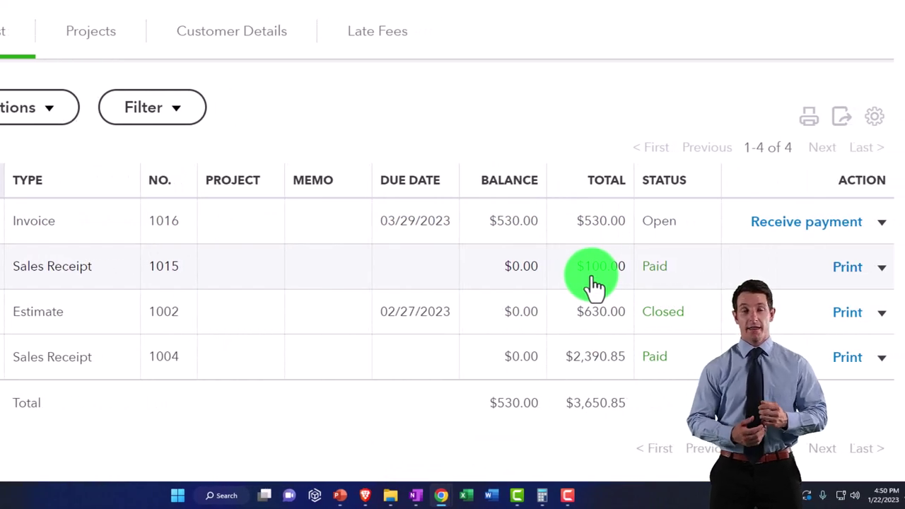
Step: Open String Music's invoice 1016, inspect its Customer Deposit line, sales tax and balance due, and close it
{"action": "left_click", "coordinate": [498, 227]}
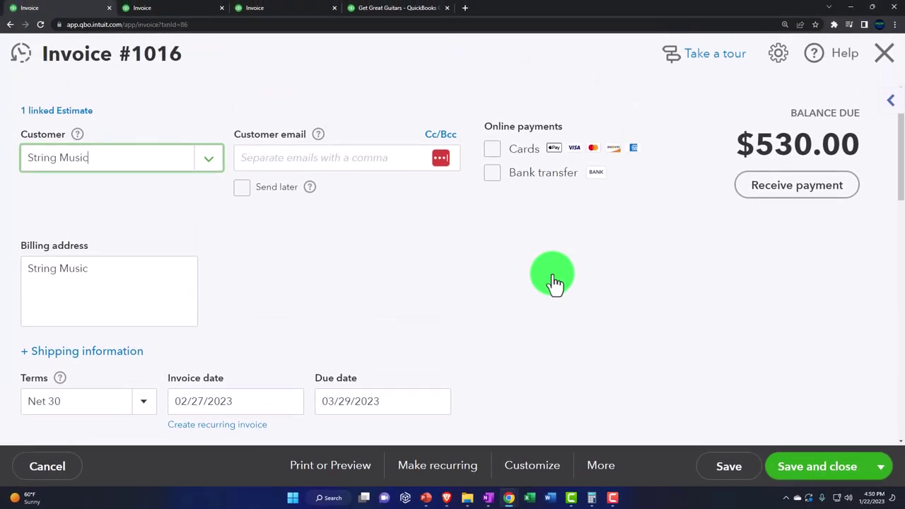
{"action": "scroll", "coordinate": [553, 283], "scroll_direction": "down", "scroll_amount": 7}
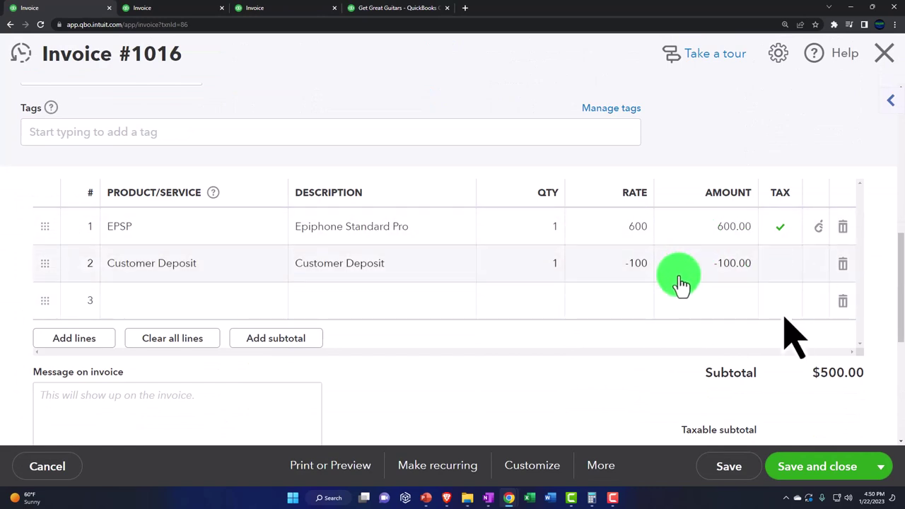
{"action": "scroll", "coordinate": [696, 285], "scroll_direction": "down", "scroll_amount": 3}
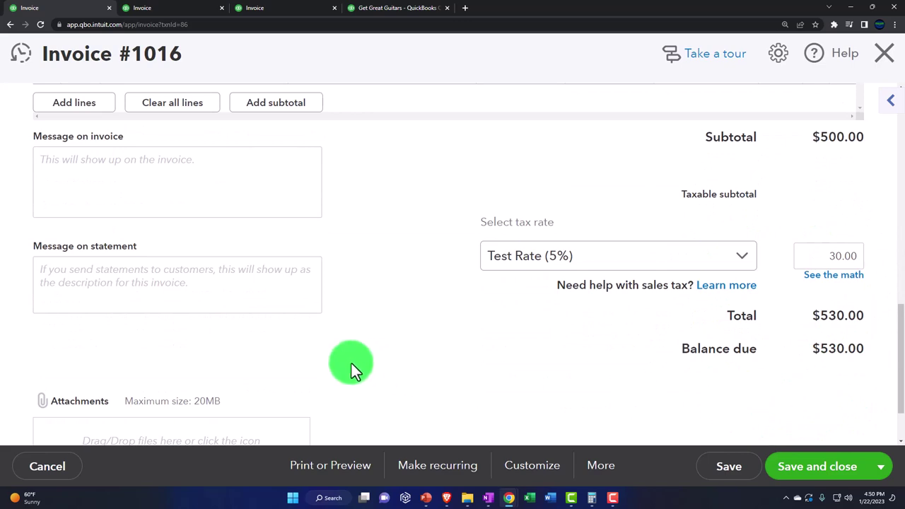
{"action": "scroll", "coordinate": [349, 363], "scroll_direction": "up", "scroll_amount": 10}
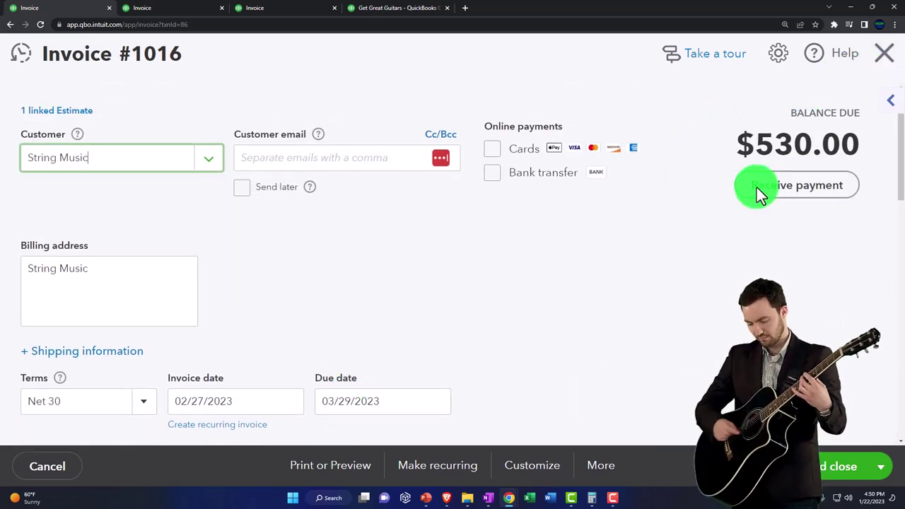
{"action": "left_click", "coordinate": [882, 62]}
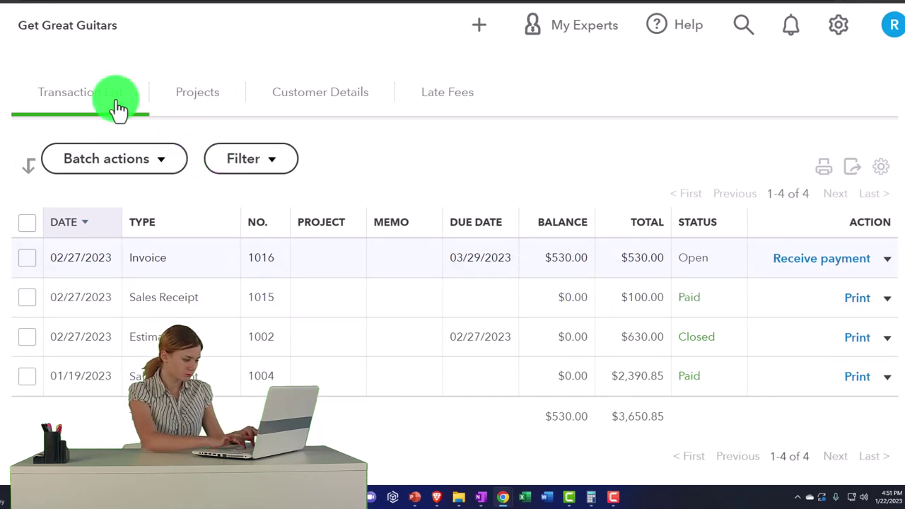
Step: Go back to the customer list, open Anderson Guitars, and examine its invoice, estimate and payment entries
{"action": "left_click", "coordinate": [20, 58]}
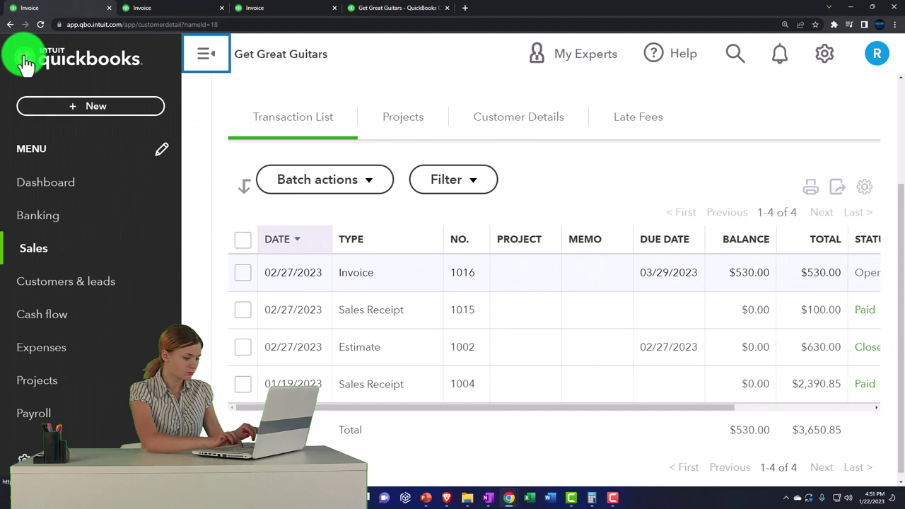
{"action": "left_click", "coordinate": [24, 248]}
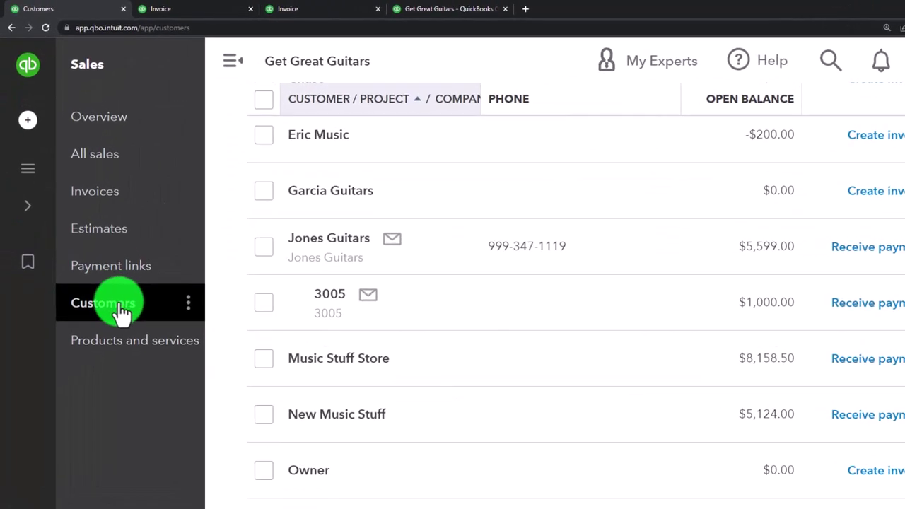
{"action": "scroll", "coordinate": [398, 259], "scroll_direction": "up", "scroll_amount": 5}
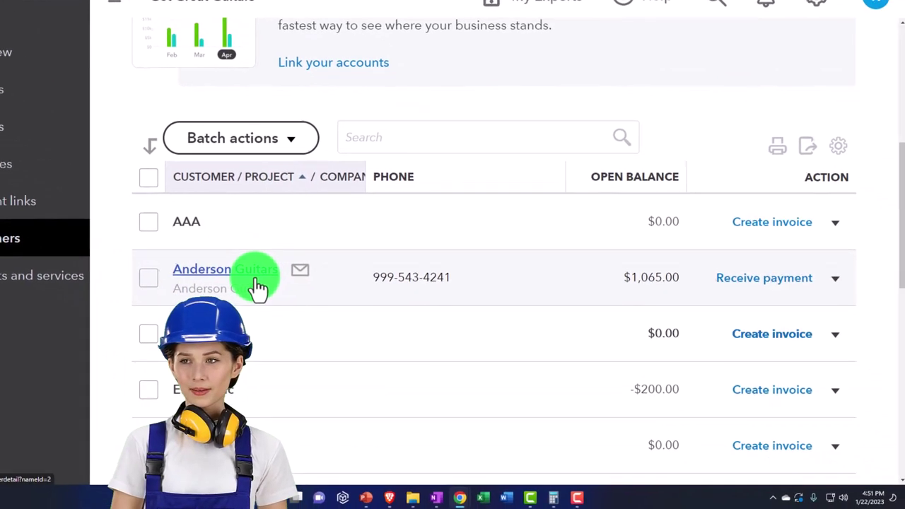
{"action": "left_click", "coordinate": [257, 277]}
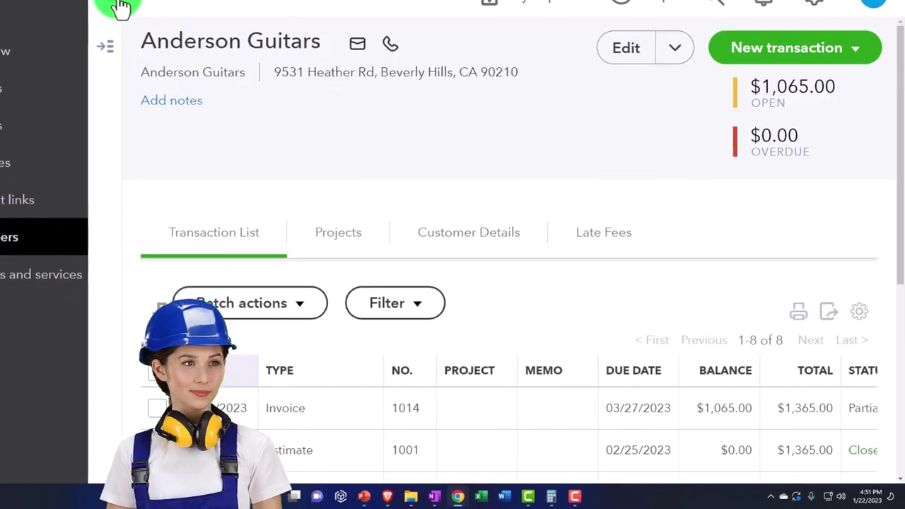
{"action": "scroll", "coordinate": [287, 281], "scroll_direction": "down", "scroll_amount": 3}
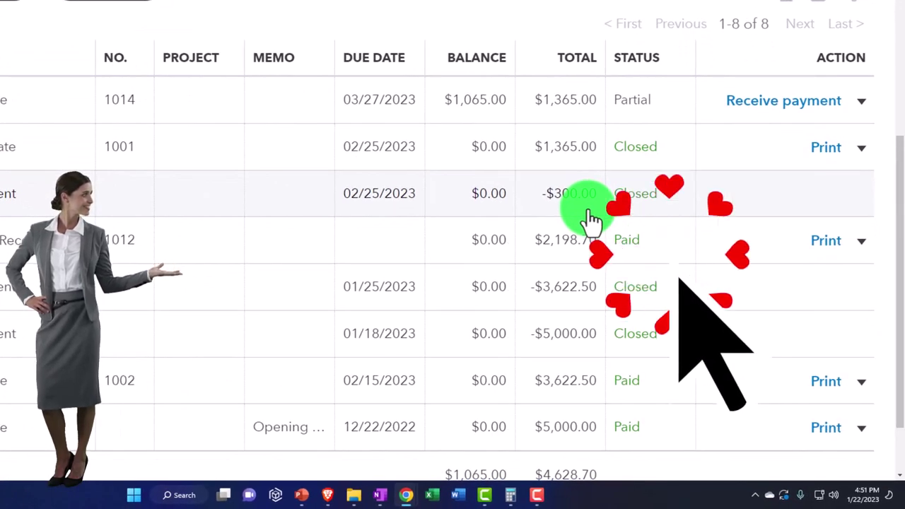
Step: Return to the customer list, open Sam The Guitar Man's transaction list, and collapse the navigation
{"action": "left_click", "coordinate": [26, 58]}
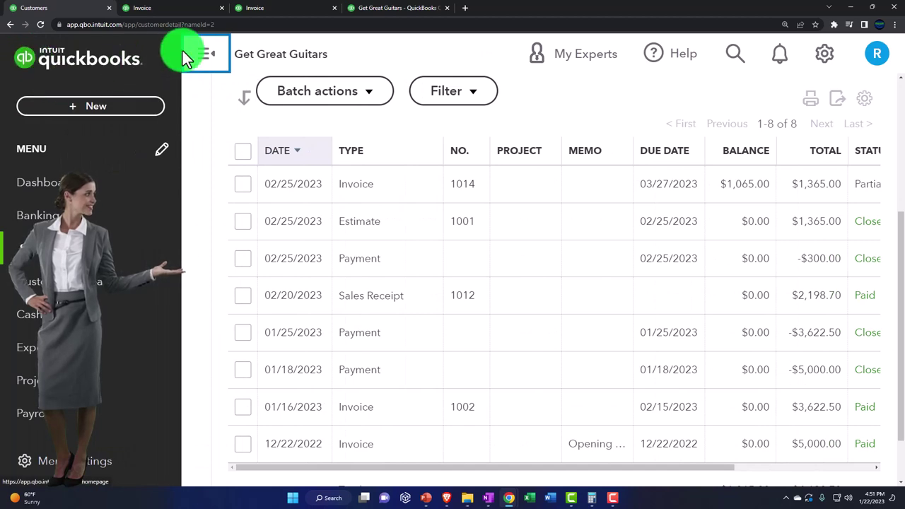
{"action": "left_click", "coordinate": [183, 51]}
{"action": "left_click", "coordinate": [26, 59]}
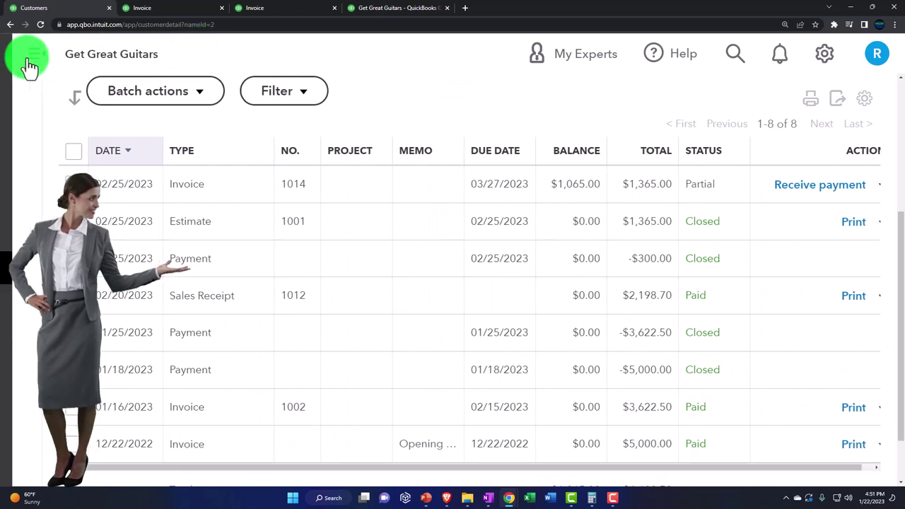
{"action": "left_click", "coordinate": [124, 322]}
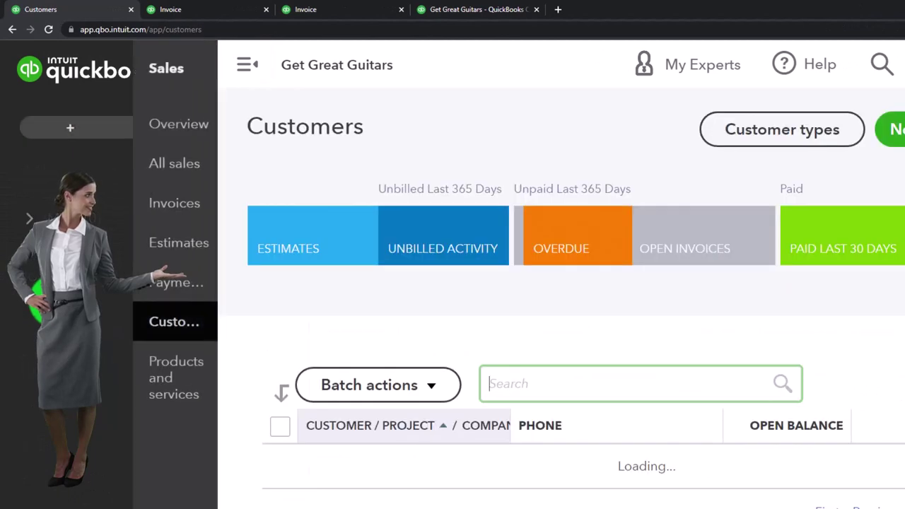
{"action": "scroll", "coordinate": [443, 357], "scroll_direction": "down", "scroll_amount": 8}
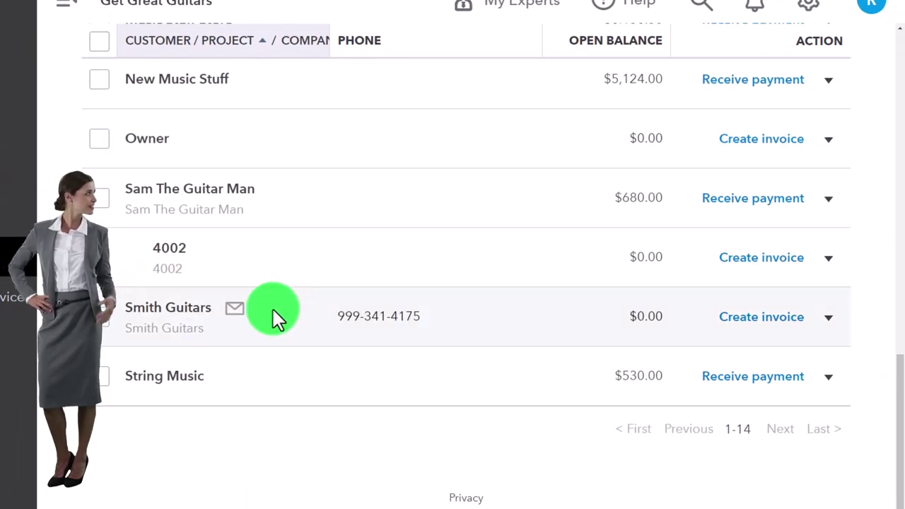
{"action": "left_click", "coordinate": [169, 201]}
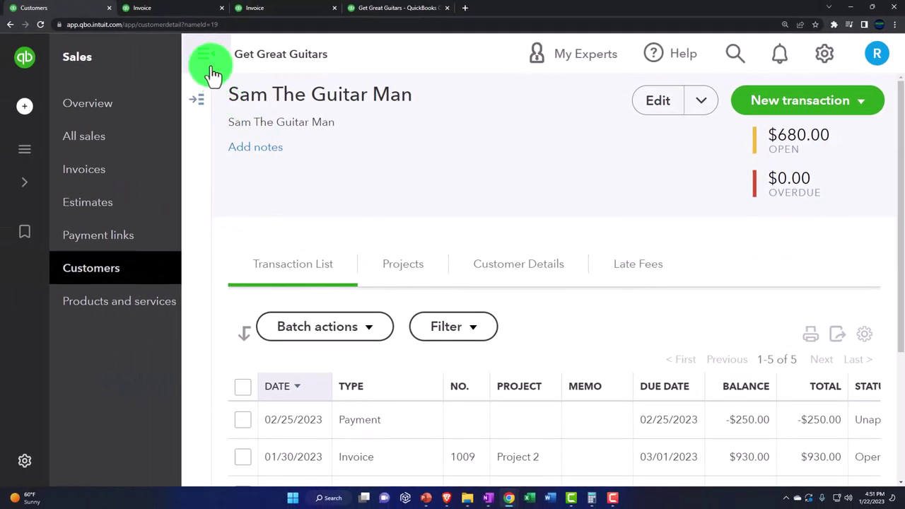
{"action": "left_click", "coordinate": [209, 66]}
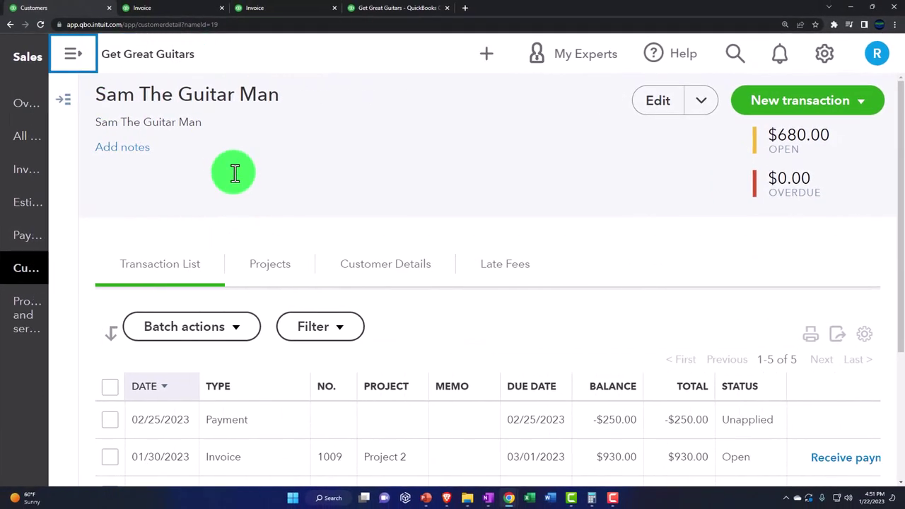
Step: Review Sam The Guitar Man's payment and open invoice 1009, return to the customer list, and collapse the navigation
{"action": "scroll", "coordinate": [242, 252], "scroll_direction": "down", "scroll_amount": 5}
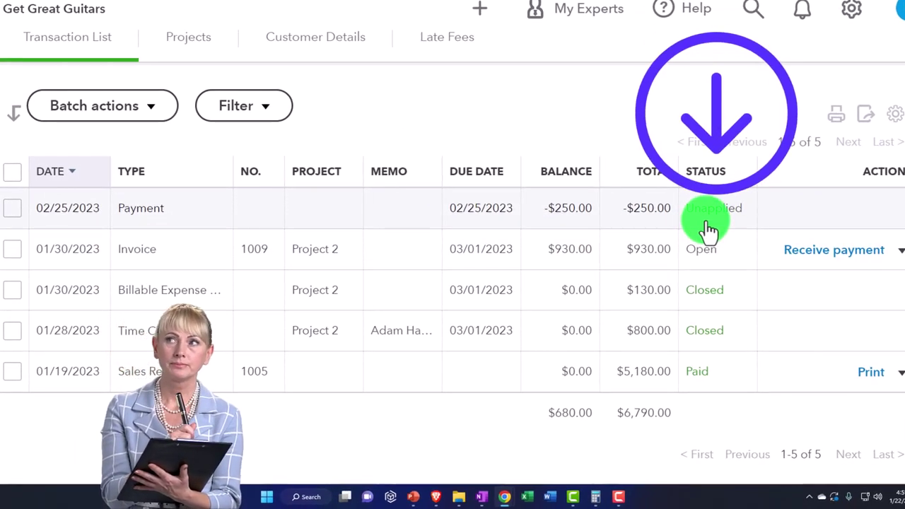
{"action": "left_click", "coordinate": [31, 61]}
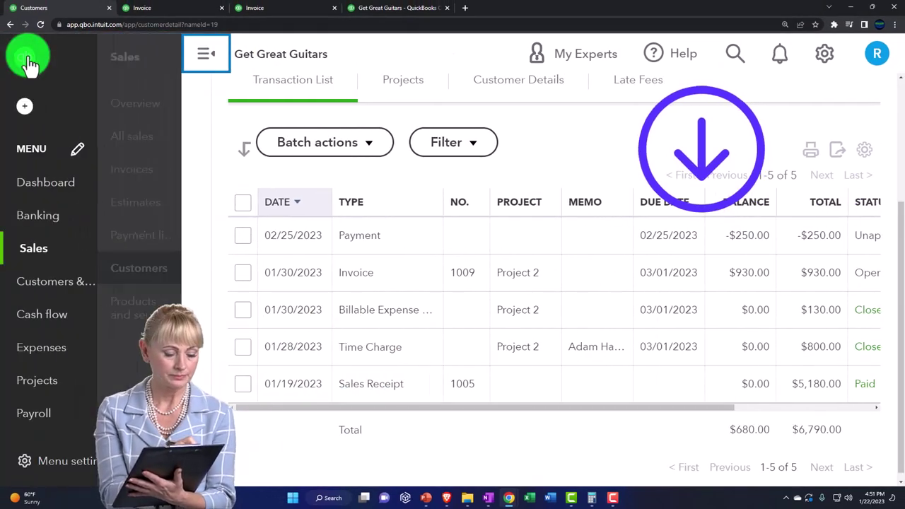
{"action": "left_click", "coordinate": [36, 248]}
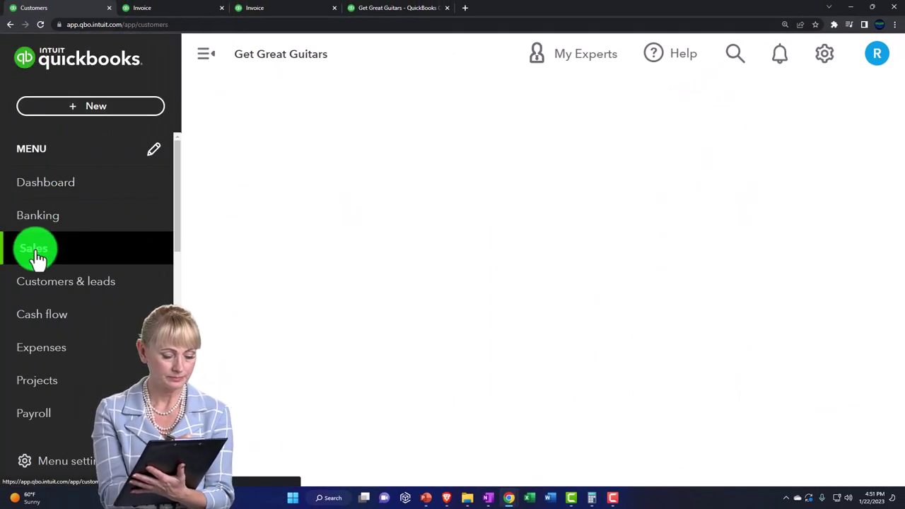
{"action": "left_click", "coordinate": [85, 275]}
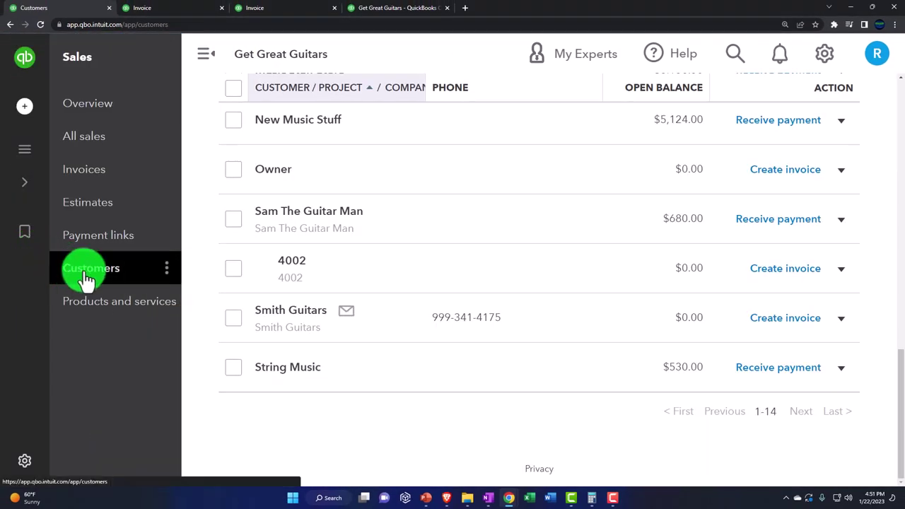
{"action": "left_click", "coordinate": [205, 56]}
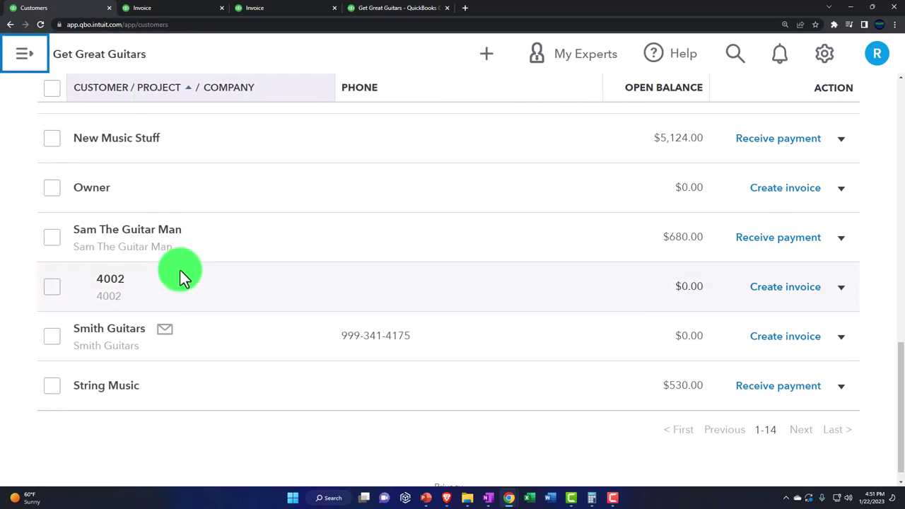
Step: Open Anderson Guitars from the customer list and compare its invoice 1014, estimate 1001 and related payment
{"action": "scroll", "coordinate": [181, 277], "scroll_direction": "up", "scroll_amount": 5}
{"action": "scroll", "coordinate": [179, 269], "scroll_direction": "up", "scroll_amount": 2}
{"action": "left_click", "coordinate": [143, 231]}
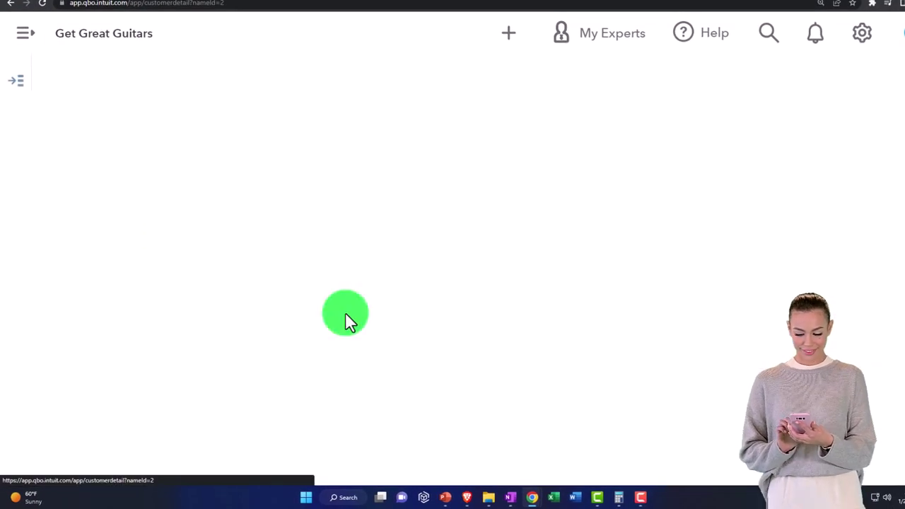
{"action": "scroll", "coordinate": [347, 318], "scroll_direction": "down", "scroll_amount": 3}
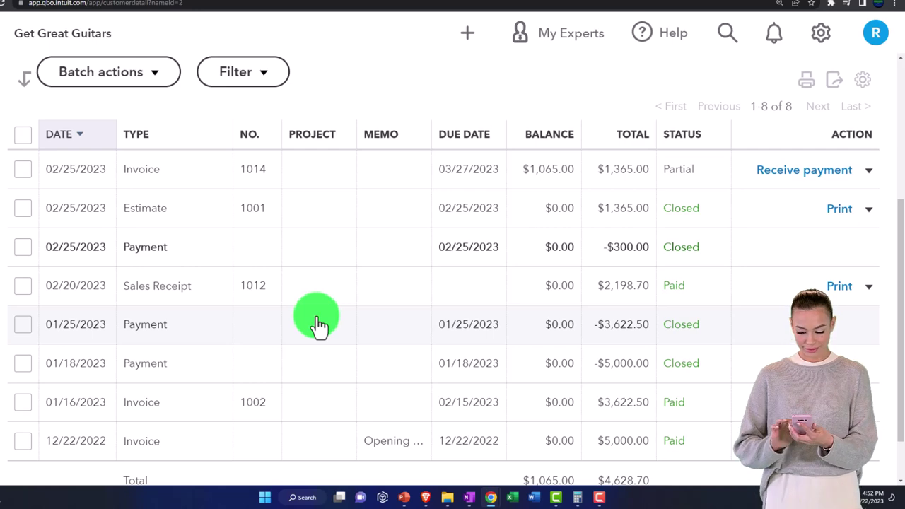
{"action": "scroll", "coordinate": [318, 325], "scroll_direction": "down", "scroll_amount": 1}
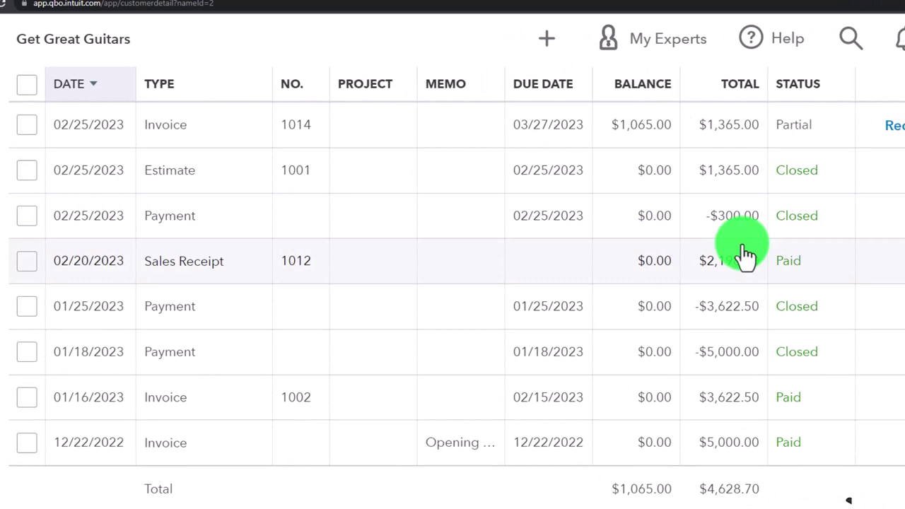
{"action": "scroll", "coordinate": [731, 254], "scroll_direction": "up", "scroll_amount": 1}
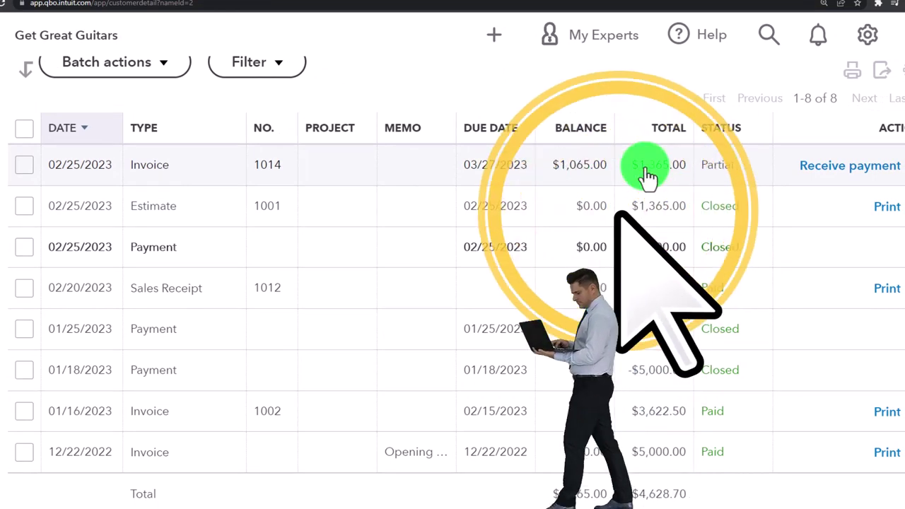
Step: Open Anderson Guitars' invoice 1014, inspect its item lines, sales tax, amount received and balance due, and close it
{"action": "left_click", "coordinate": [586, 170]}
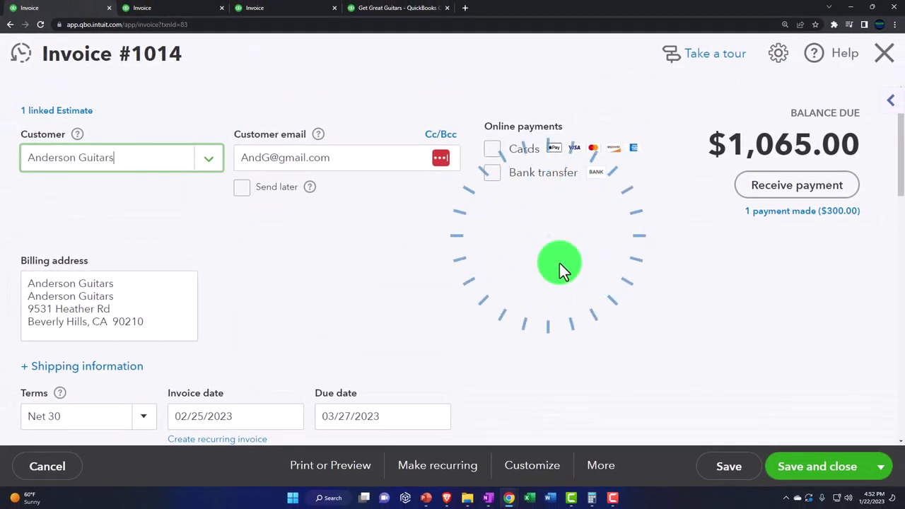
{"action": "scroll", "coordinate": [558, 263], "scroll_direction": "down", "scroll_amount": 8}
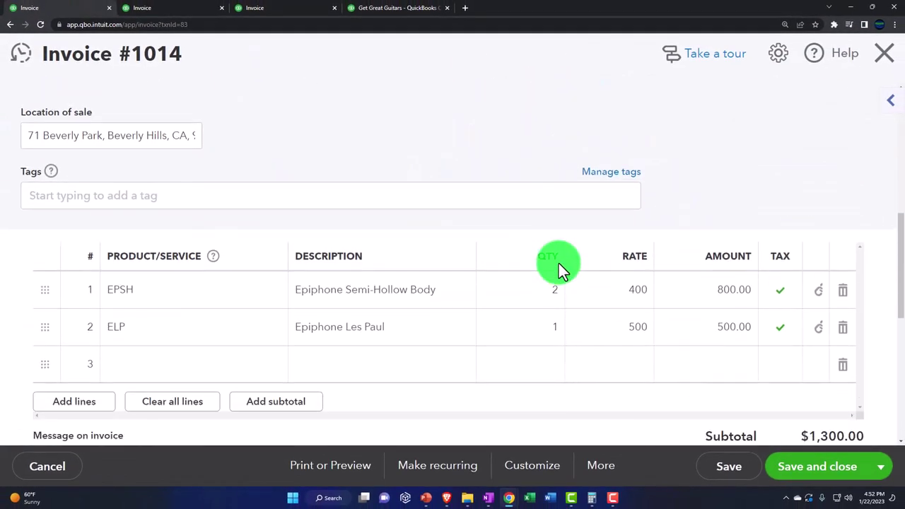
{"action": "scroll", "coordinate": [558, 263], "scroll_direction": "down", "scroll_amount": 1}
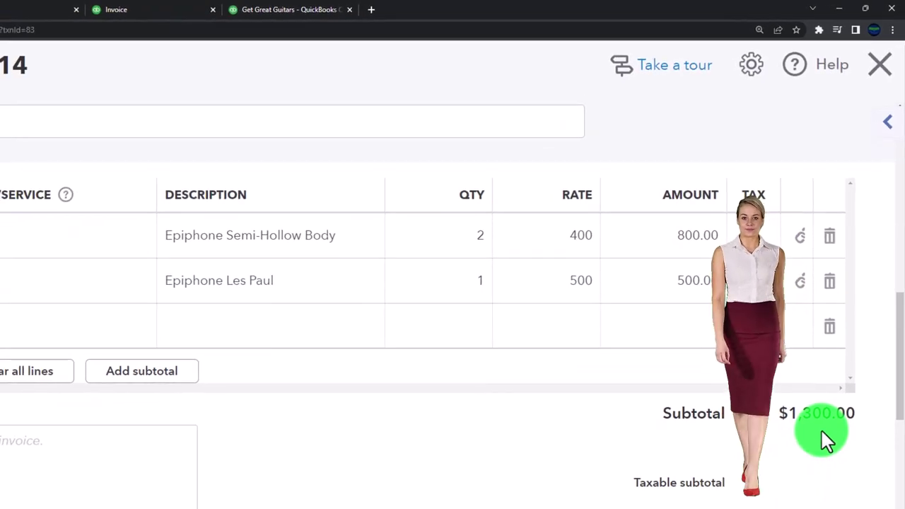
{"action": "scroll", "coordinate": [822, 430], "scroll_direction": "down", "scroll_amount": 3}
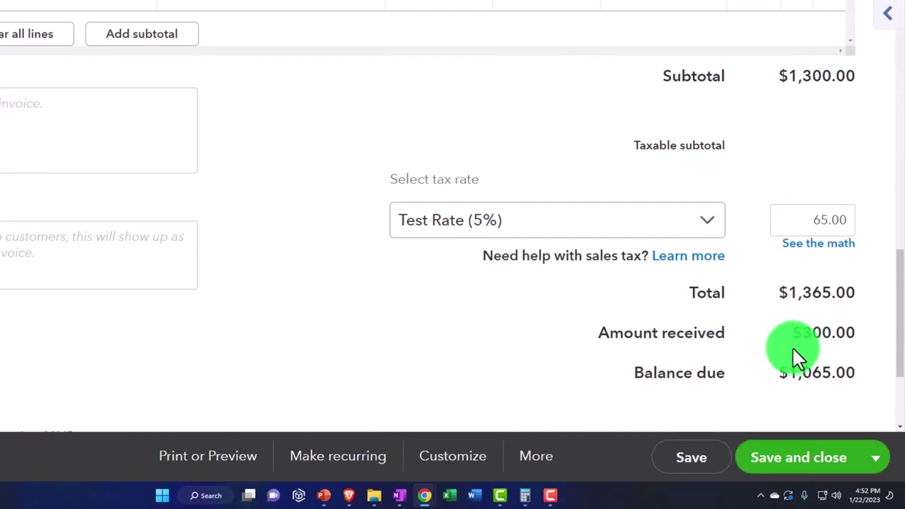
{"action": "scroll", "coordinate": [783, 348], "scroll_direction": "up", "scroll_amount": 3}
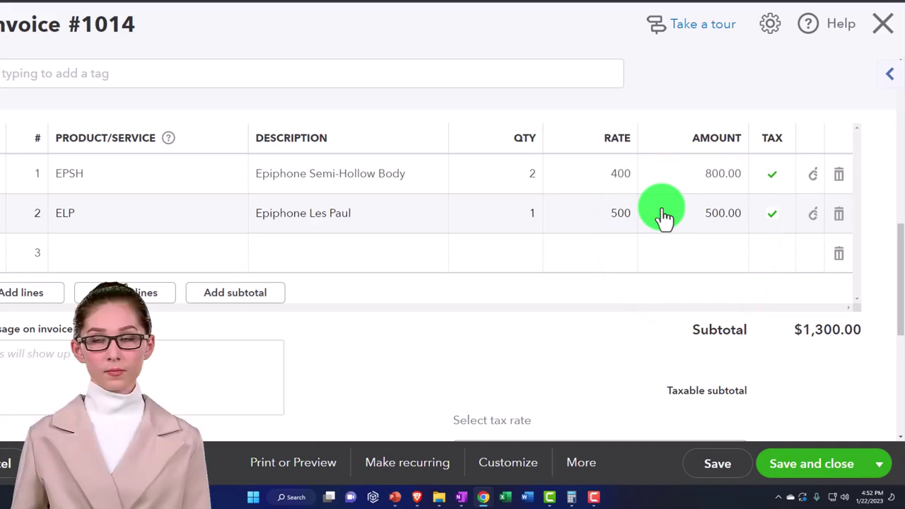
{"action": "left_click", "coordinate": [881, 36]}
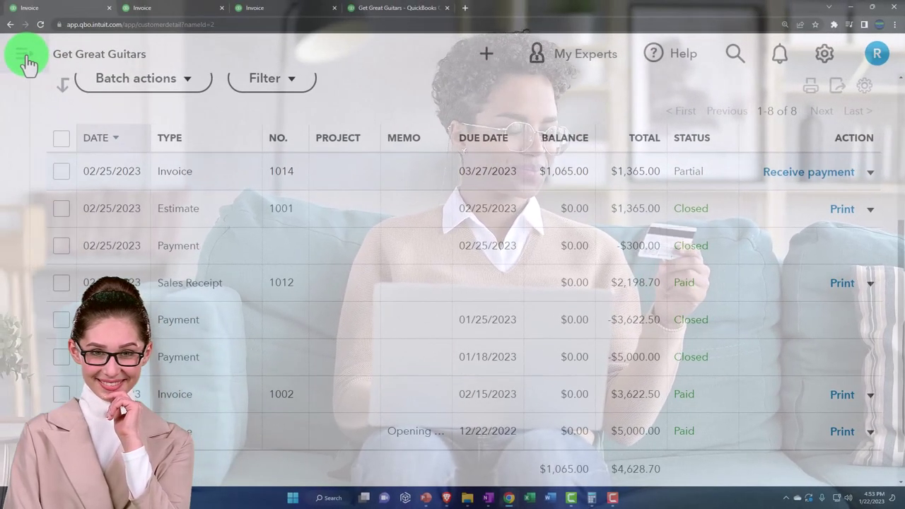
Step: Return to the customer list, open String Music, and review its transaction list
{"action": "left_click", "coordinate": [24, 58]}
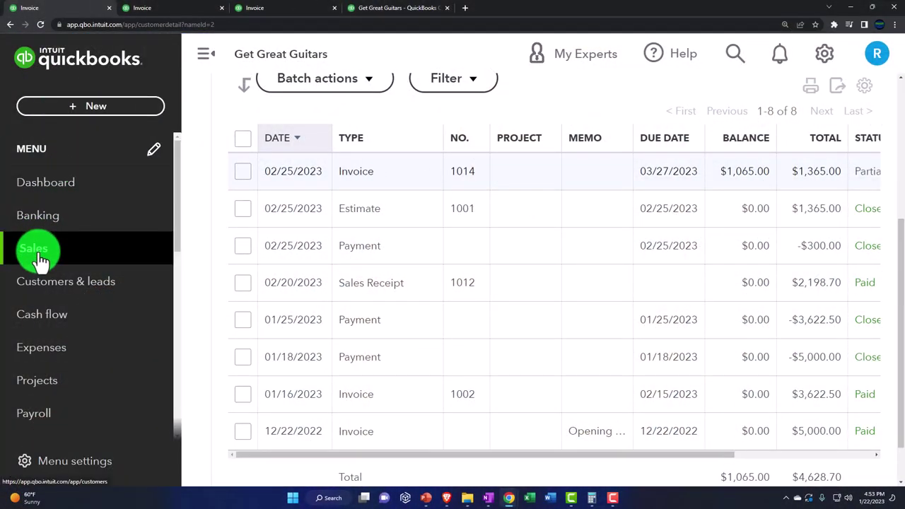
{"action": "left_click", "coordinate": [41, 259]}
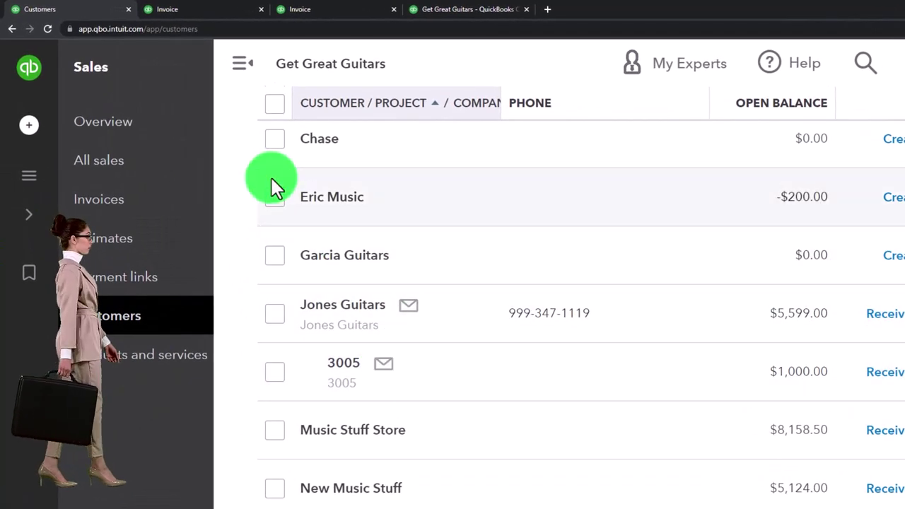
{"action": "left_click", "coordinate": [239, 67]}
{"action": "scroll", "coordinate": [292, 369], "scroll_direction": "down", "scroll_amount": 5}
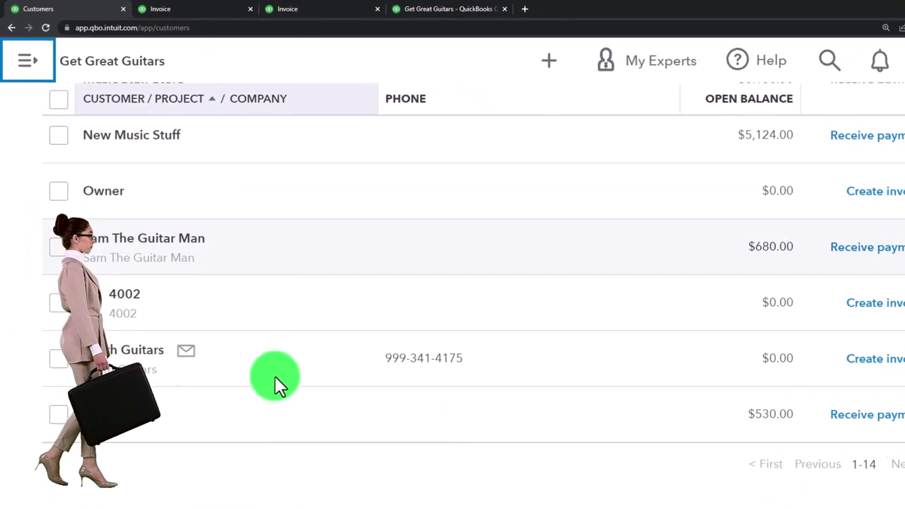
{"action": "left_click", "coordinate": [128, 422]}
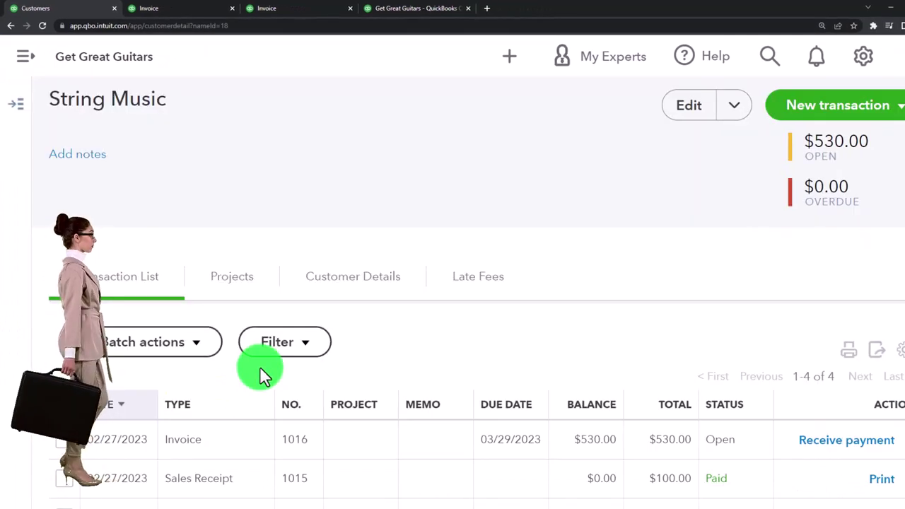
{"action": "scroll", "coordinate": [259, 366], "scroll_direction": "down", "scroll_amount": 2}
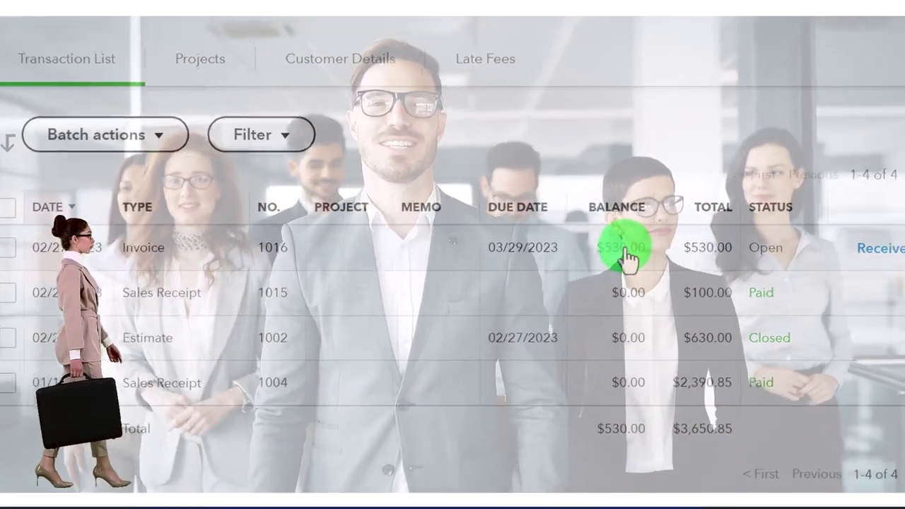
Step: Open String Music's invoice 1016, check the Customer Deposit line and linked estimate, and close the invoice
{"action": "left_click", "coordinate": [631, 247]}
{"action": "scroll", "coordinate": [571, 275], "scroll_direction": "down", "scroll_amount": 7}
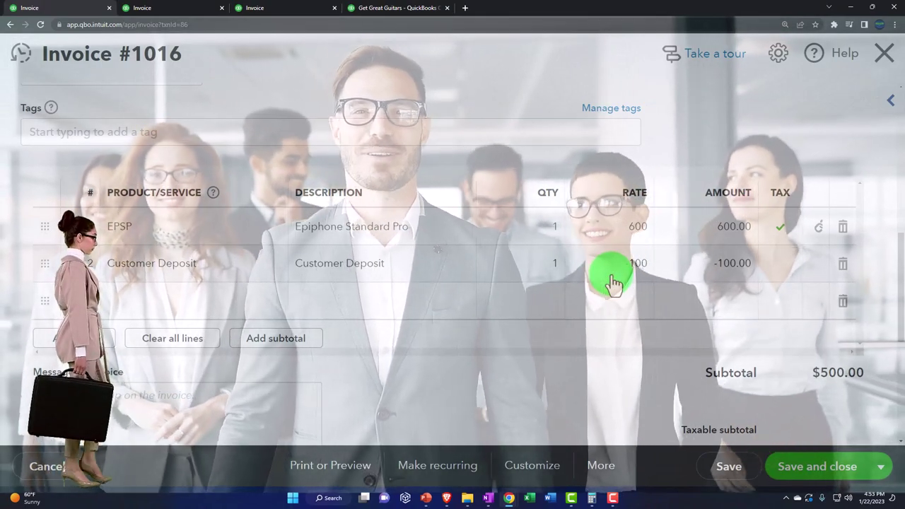
{"action": "scroll", "coordinate": [614, 283], "scroll_direction": "down", "scroll_amount": 1}
{"action": "scroll", "coordinate": [613, 283], "scroll_direction": "down", "scroll_amount": 2}
{"action": "scroll", "coordinate": [632, 303], "scroll_direction": "up", "scroll_amount": 10}
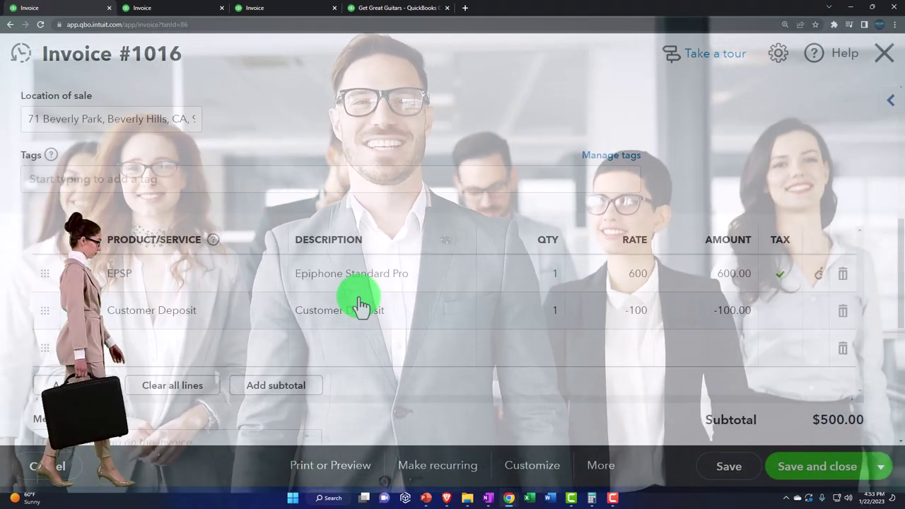
{"action": "scroll", "coordinate": [97, 124], "scroll_direction": "up", "scroll_amount": 1}
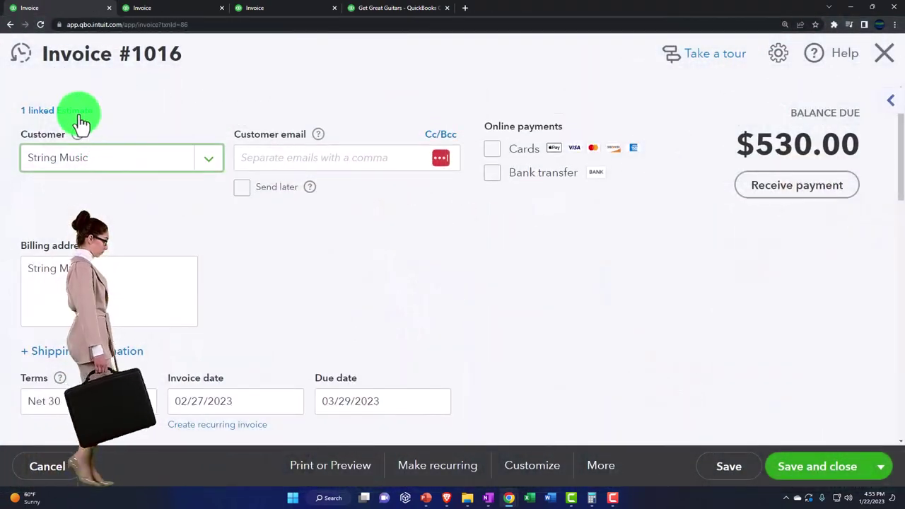
{"action": "left_click", "coordinate": [865, 55]}
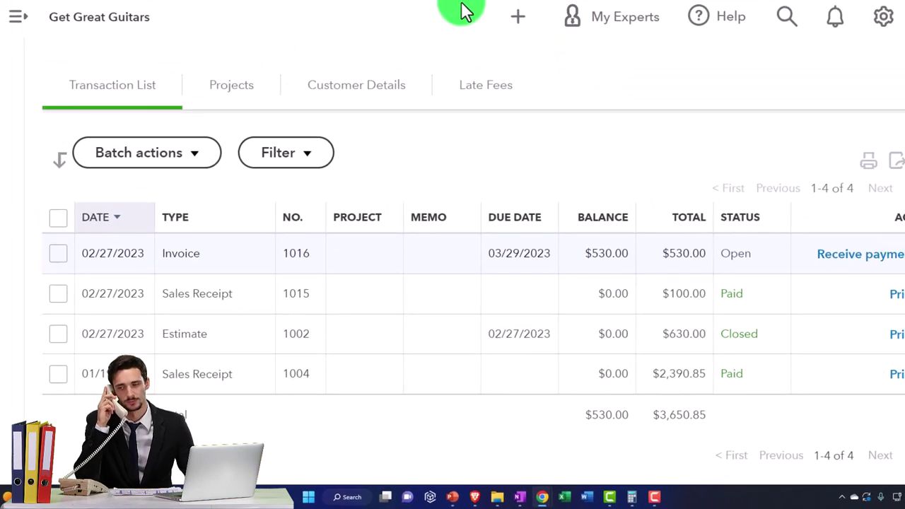
Step: Switch to the Customer Balance Detail report and examine the entries for String Music, Sam The Guitar Man, Anderson Guitars and Eric Music
{"action": "left_click", "coordinate": [401, 9]}
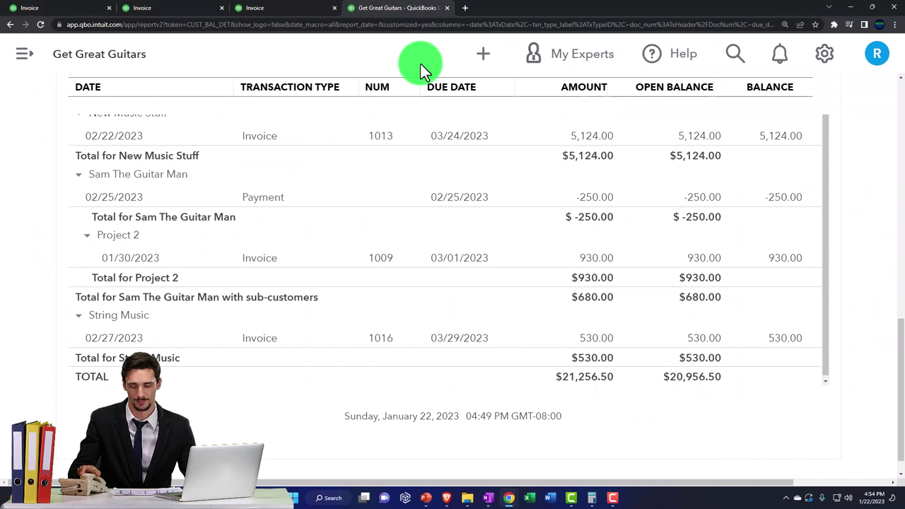
{"action": "scroll", "coordinate": [467, 300], "scroll_direction": "up", "scroll_amount": 10}
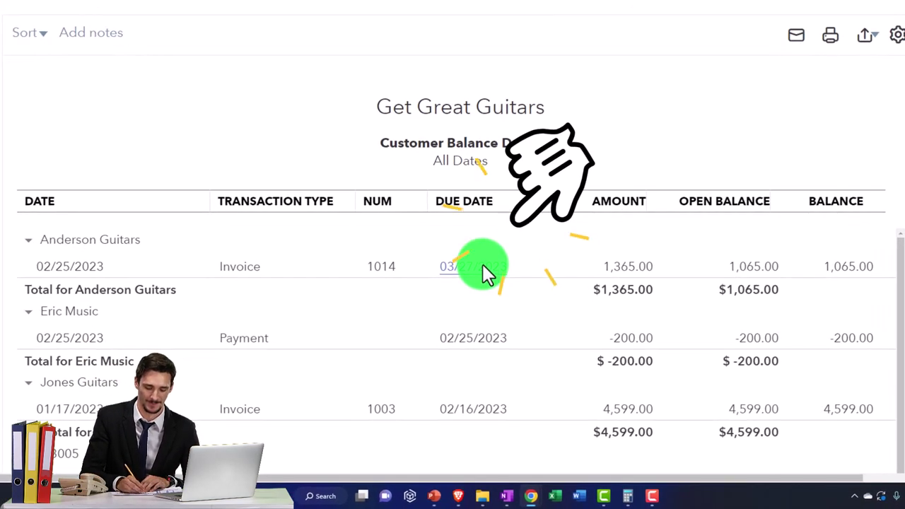
{"action": "scroll", "coordinate": [485, 272], "scroll_direction": "down", "scroll_amount": 1}
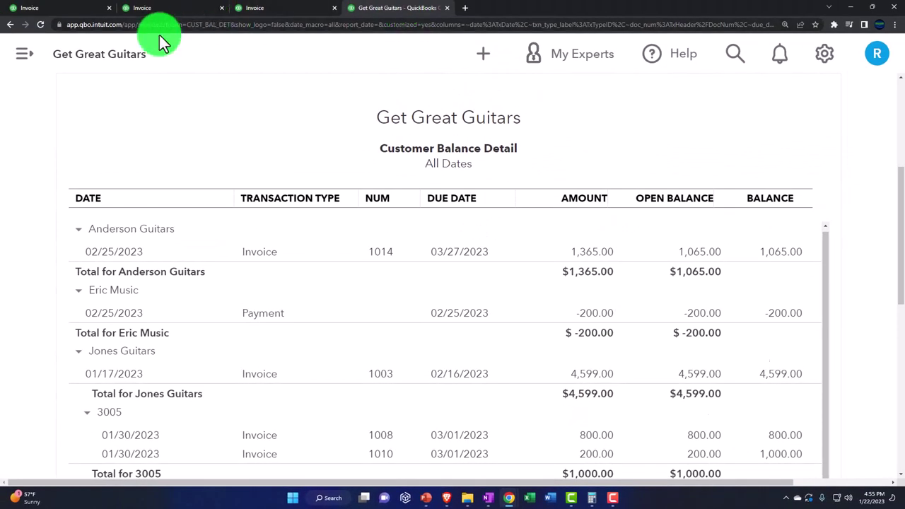
Step: Go to the reports list, search for "trial", and open the Trial Balance report
{"action": "left_click", "coordinate": [24, 55]}
{"action": "scroll", "coordinate": [76, 379], "scroll_direction": "down", "scroll_amount": 3}
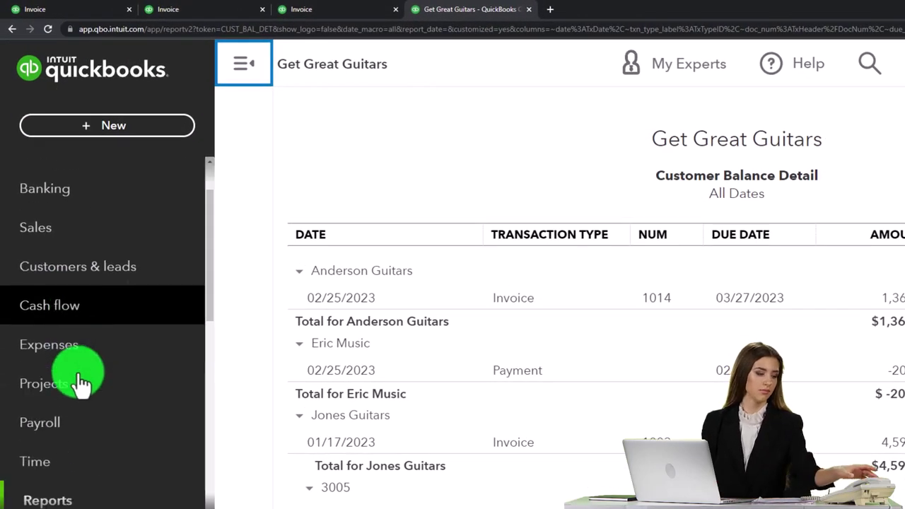
{"action": "left_click", "coordinate": [78, 402]}
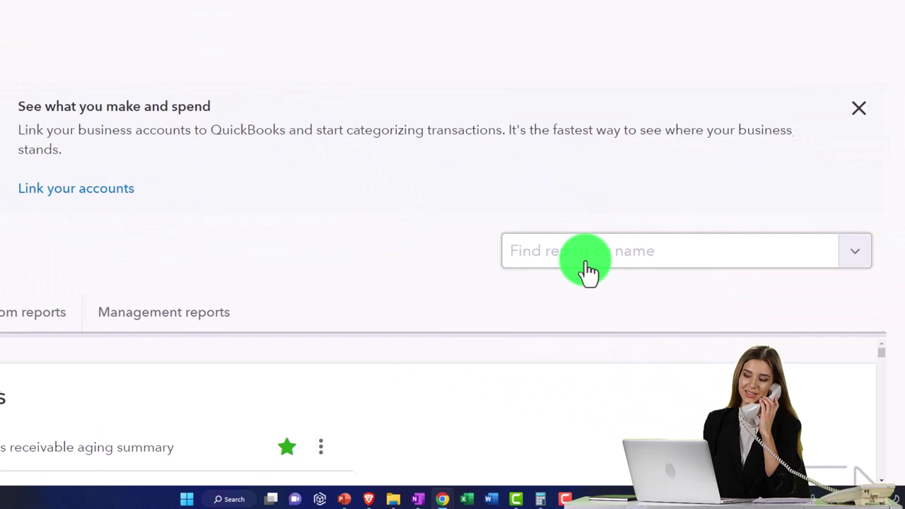
{"action": "left_click", "coordinate": [587, 271]}
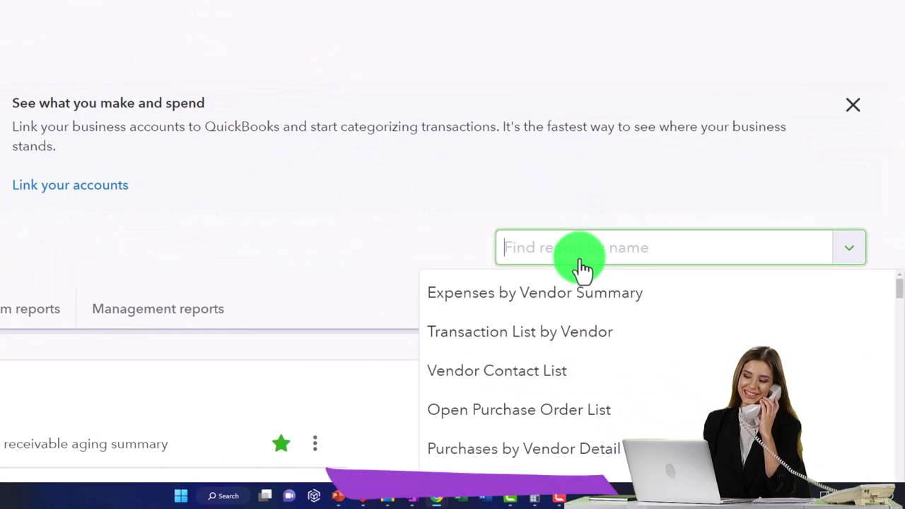
{"action": "type", "text": "trial"}
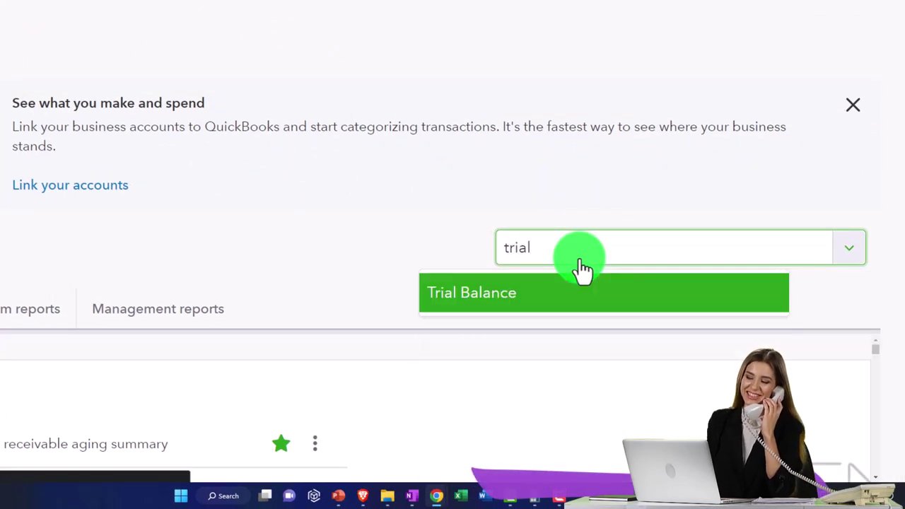
{"action": "left_click", "coordinate": [583, 277]}
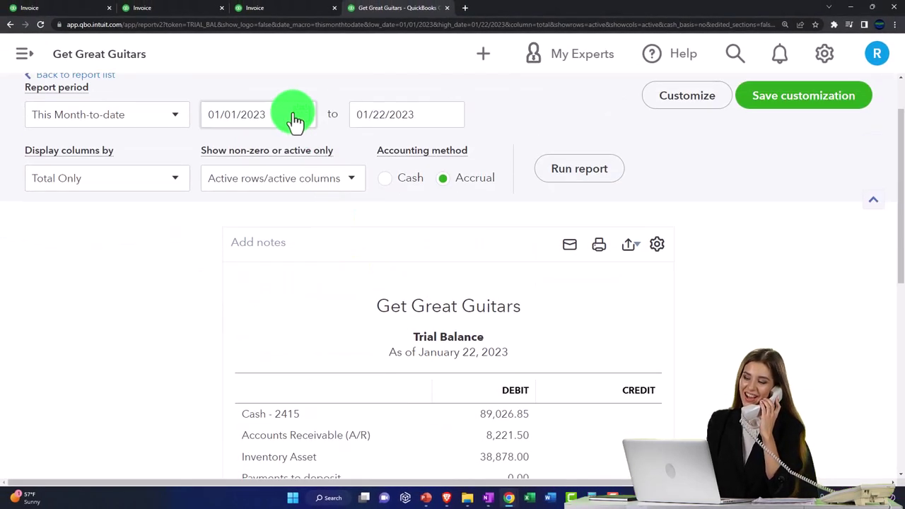
Step: Set the Trial Balance report period from 01/01/2023 to 02/28/2023
{"action": "left_click", "coordinate": [295, 121]}
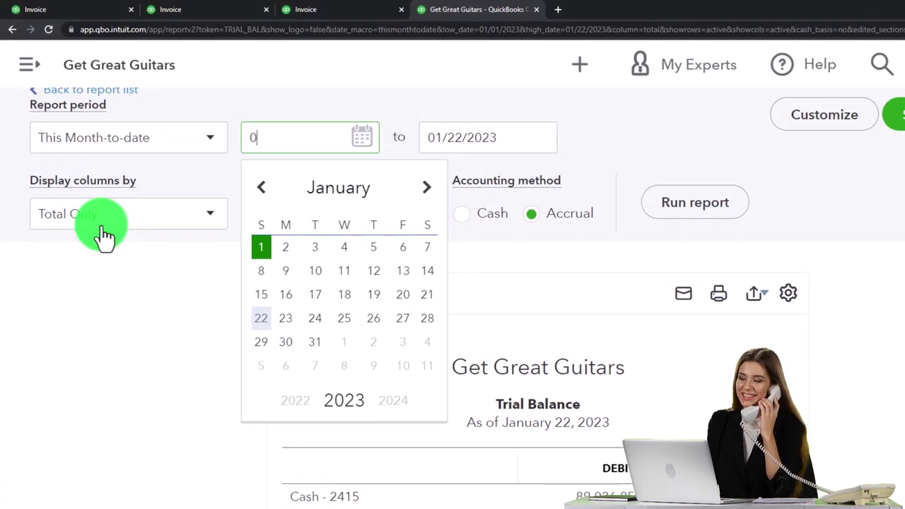
{"action": "type", "text": "010123"}
{"action": "key", "text": "Tab"}
{"action": "type", "text": "1"}
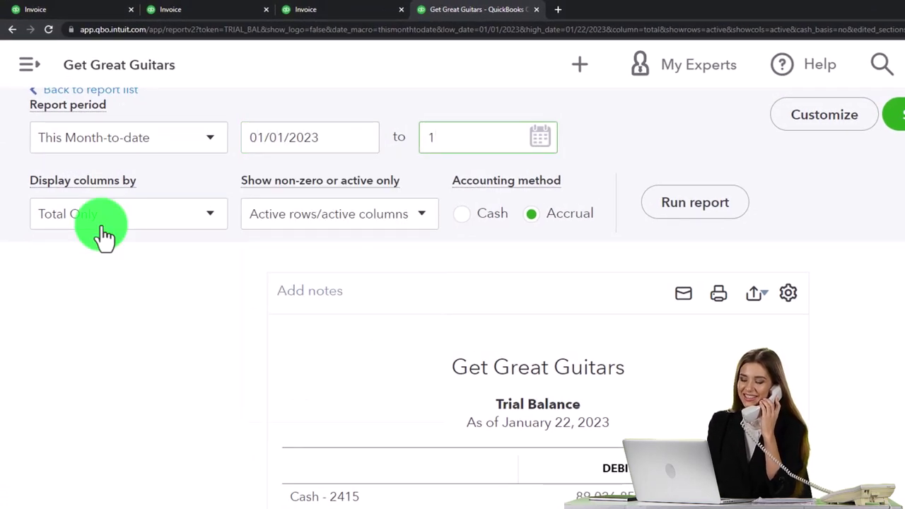
{"action": "type", "text": "22823"}
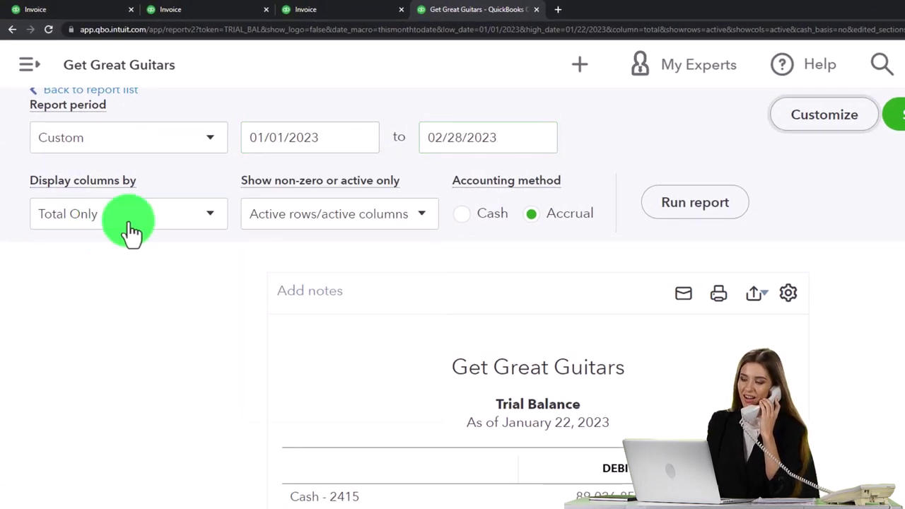
Step: Display the Trial Balance columns by Months and run the report
{"action": "left_click", "coordinate": [152, 225]}
{"action": "left_click", "coordinate": [128, 281]}
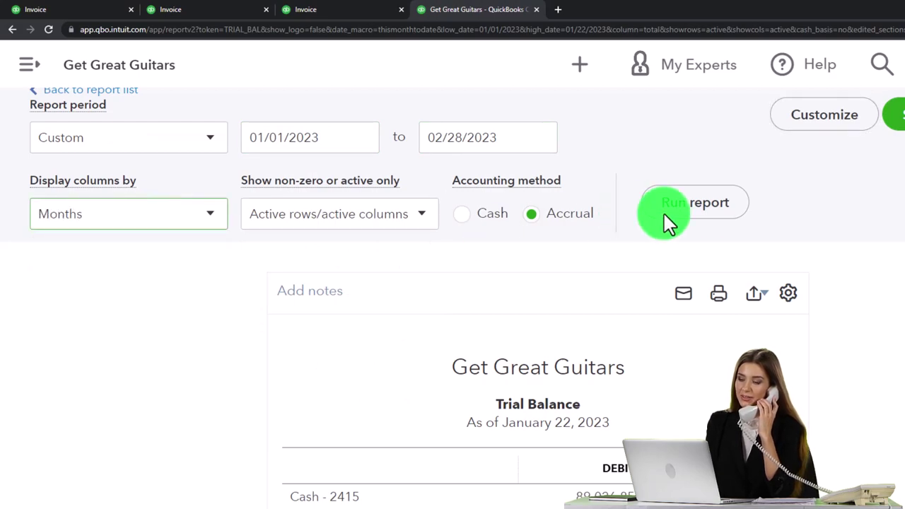
{"action": "left_click", "coordinate": [700, 207]}
Step: Examine the January and February 2023 account balances in the Trial Balance, including Unearned Revenue, down to the total row
{"action": "scroll", "coordinate": [848, 266], "scroll_direction": "down", "scroll_amount": 3}
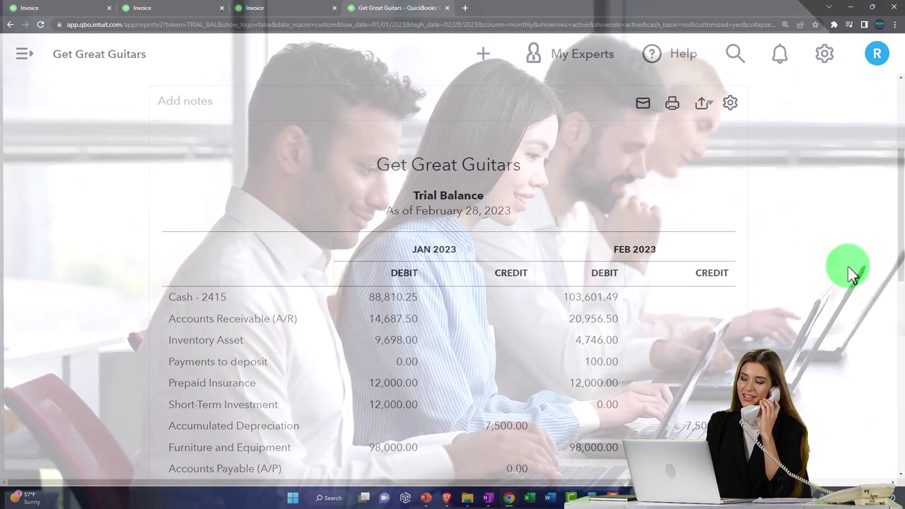
{"action": "scroll", "coordinate": [847, 267], "scroll_direction": "down", "scroll_amount": 2}
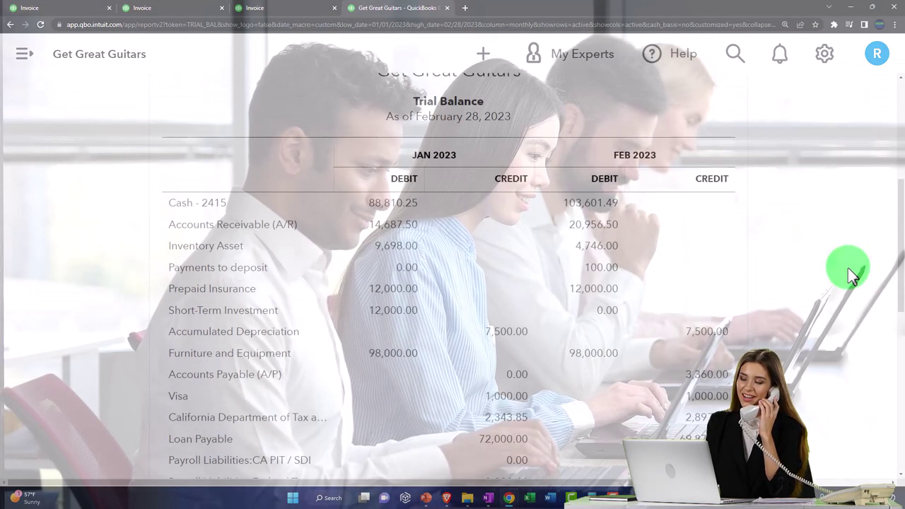
{"action": "scroll", "coordinate": [847, 267], "scroll_direction": "down", "scroll_amount": 3}
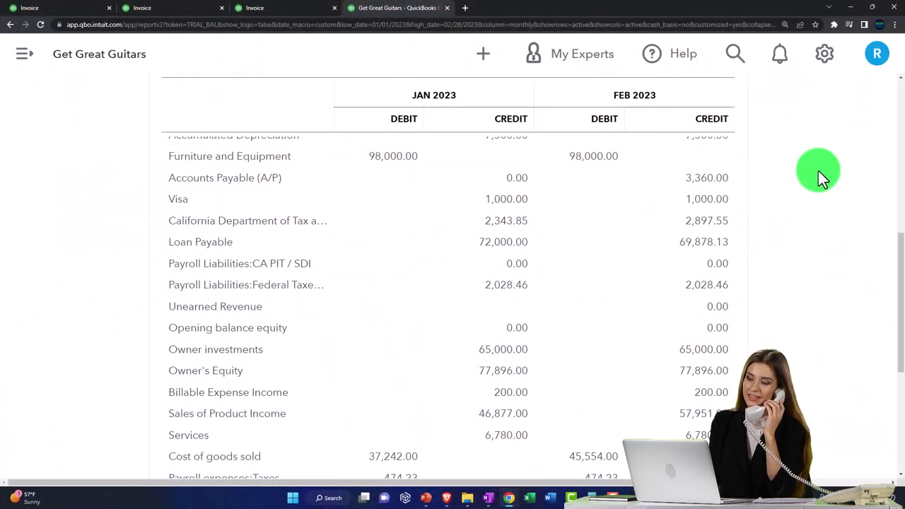
{"action": "scroll", "coordinate": [818, 170], "scroll_direction": "down", "scroll_amount": 1}
{"action": "scroll", "coordinate": [818, 170], "scroll_direction": "down", "scroll_amount": 1}
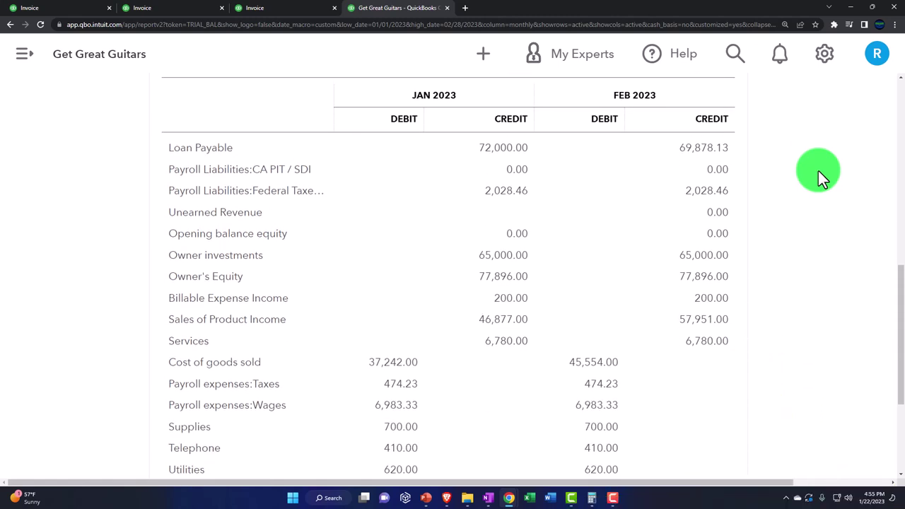
{"action": "scroll", "coordinate": [817, 171], "scroll_direction": "down", "scroll_amount": 1}
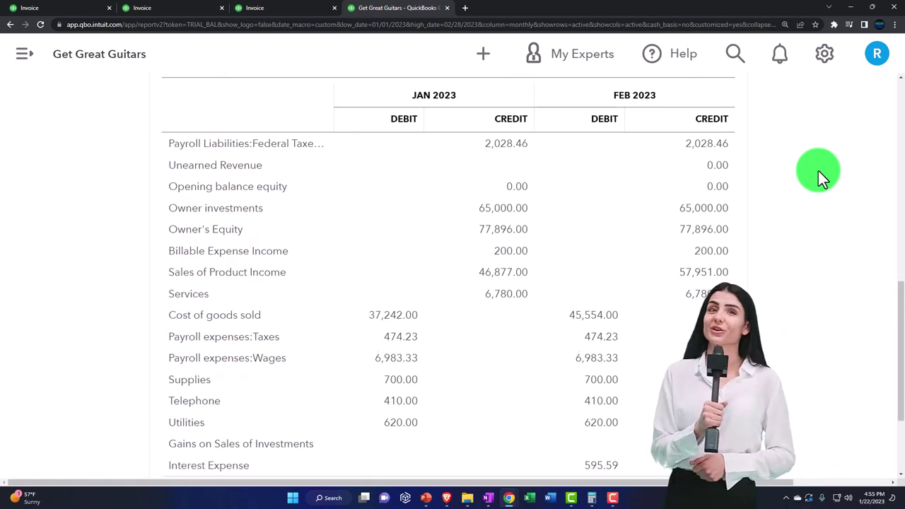
{"action": "scroll", "coordinate": [818, 171], "scroll_direction": "down", "scroll_amount": 1}
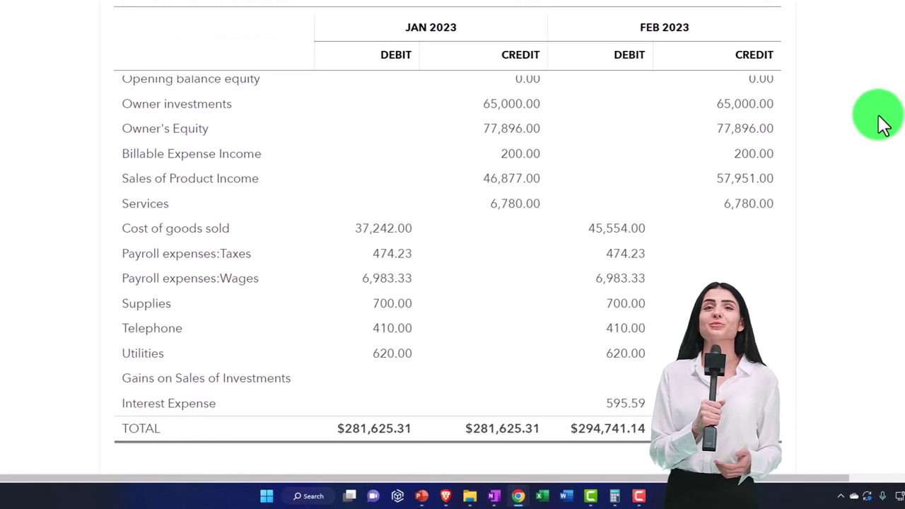